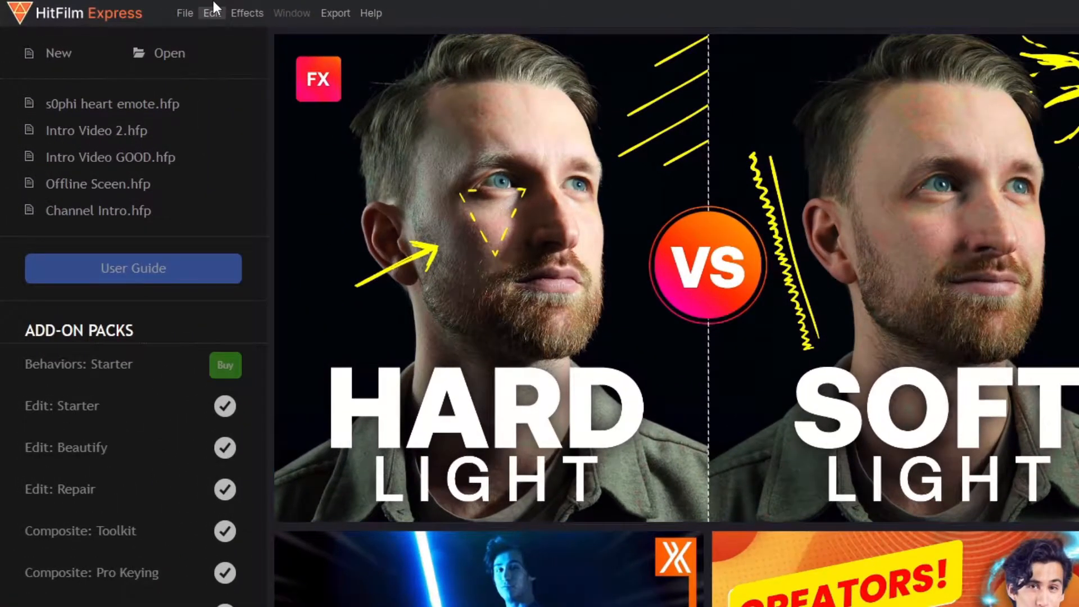
# Step: Create a new project using the 1080p Full HD @ 60 fps template and a 48000 Hz audio sample rate
pyautogui.click(50, 51)
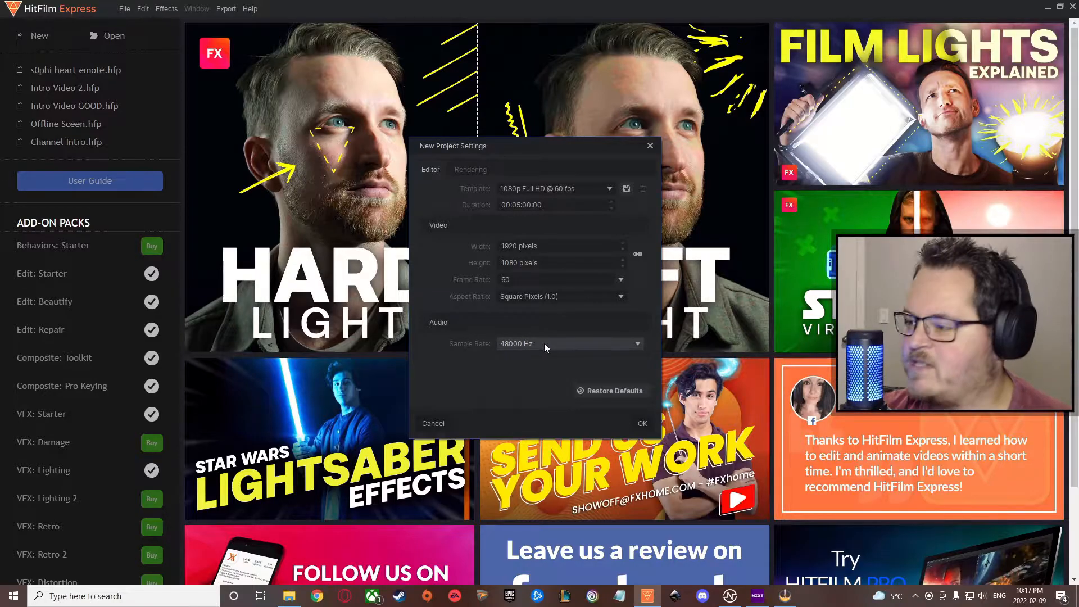
pyautogui.click(633, 346)
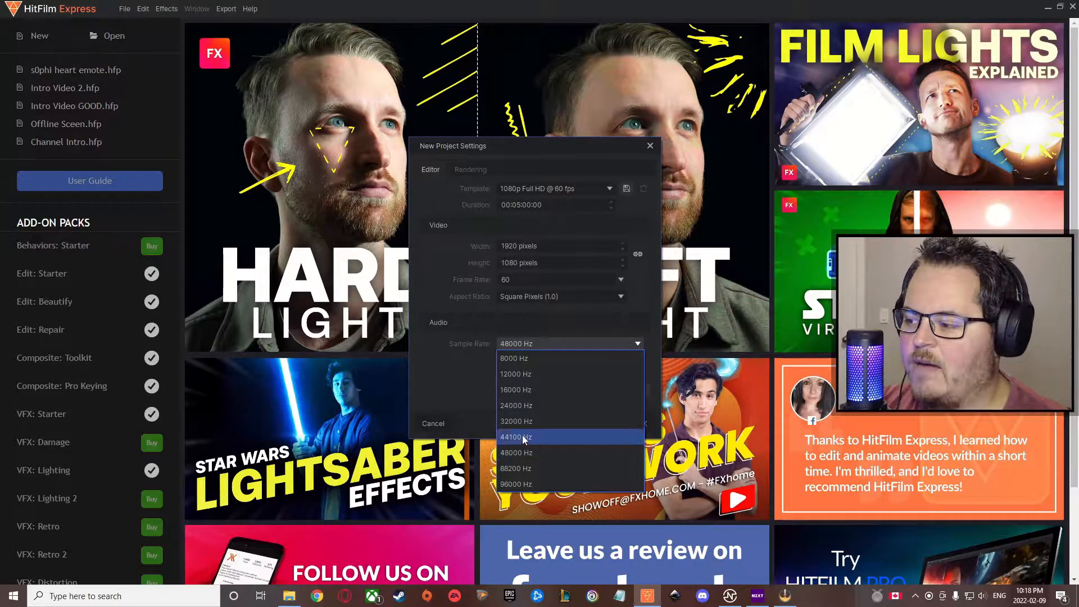
pyautogui.click(494, 354)
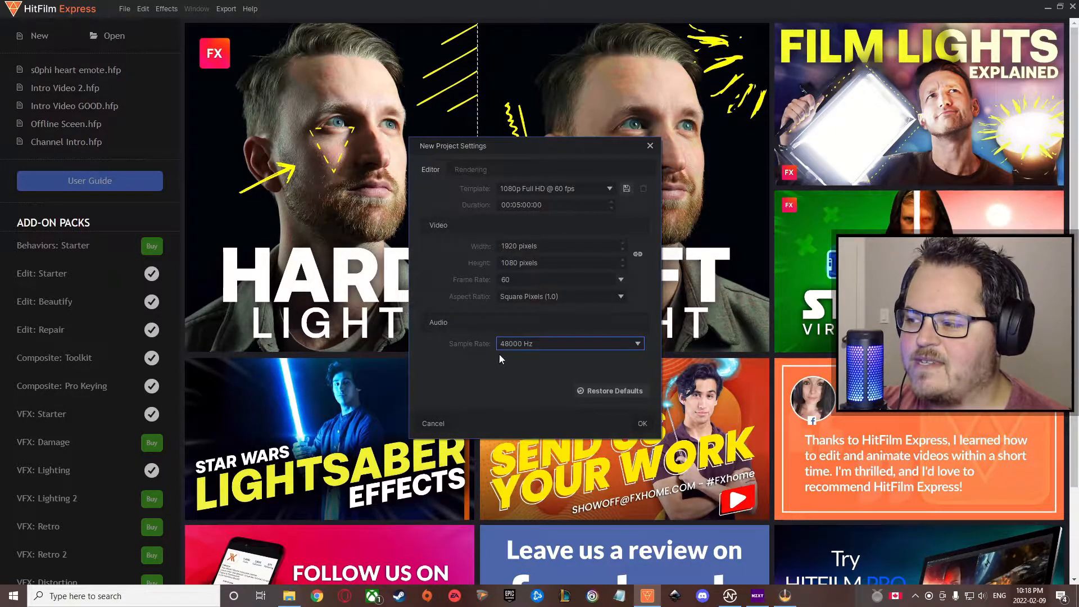
pyautogui.click(643, 425)
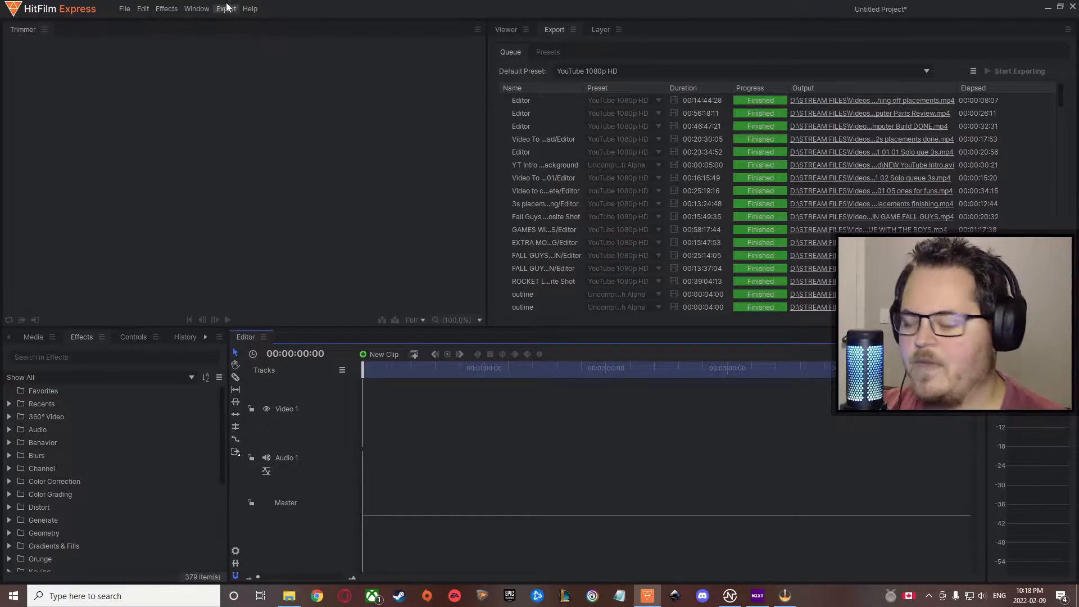
pyautogui.click(503, 29)
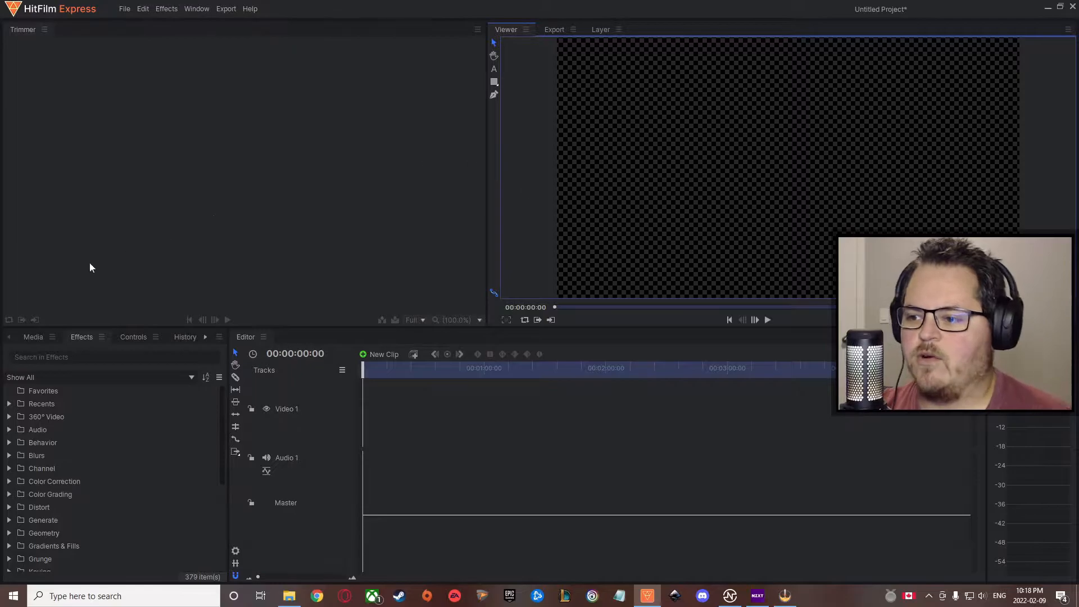
pyautogui.click(36, 338)
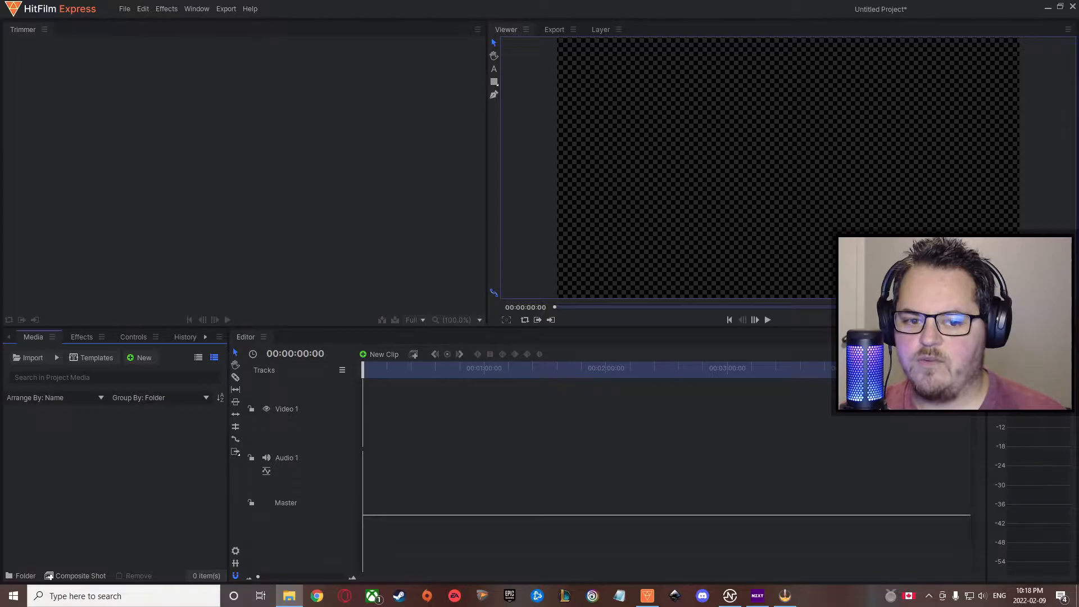
pyautogui.moveTo(138, 337); pyautogui.dragTo(129, 464)
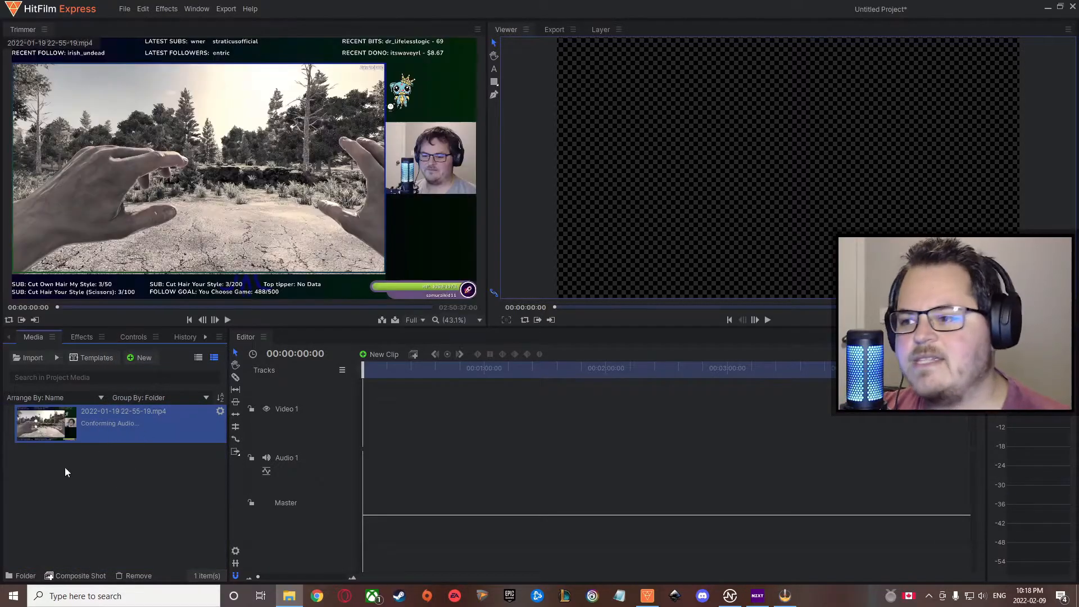
pyautogui.click(112, 493)
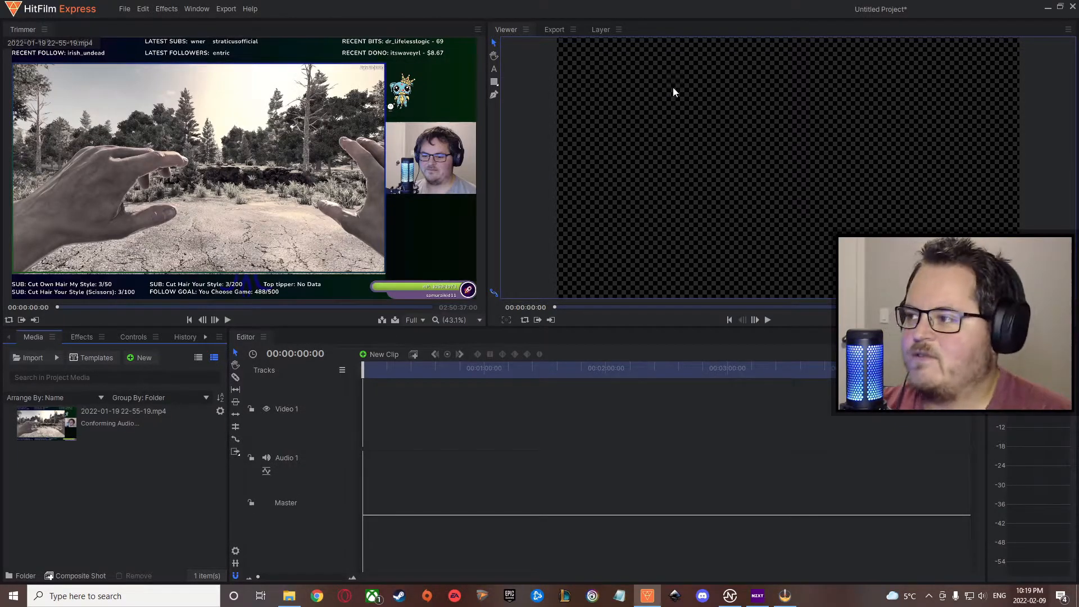
pyautogui.moveTo(836, 131)
pyautogui.mouseDown()
pyautogui.moveTo(810, 183)
pyautogui.moveTo(767, 147)
pyautogui.moveTo(904, 153)
pyautogui.moveTo(782, 200)
pyautogui.moveTo(823, 133)
pyautogui.mouseUp()
pyautogui.scroll(-2, 791, 163)
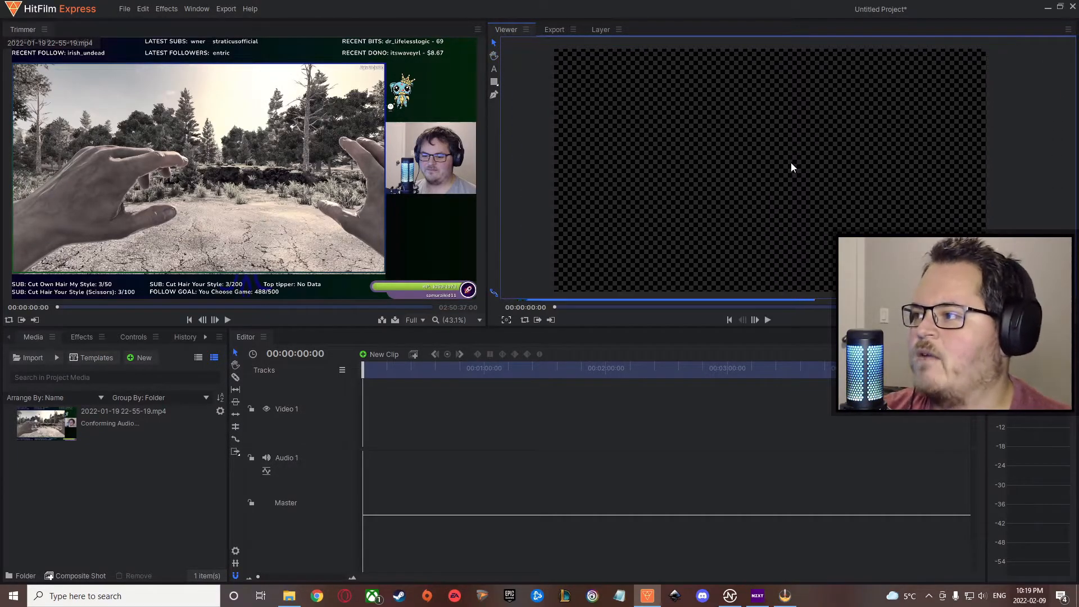
pyautogui.moveTo(787, 191); pyautogui.dragTo(782, 185)
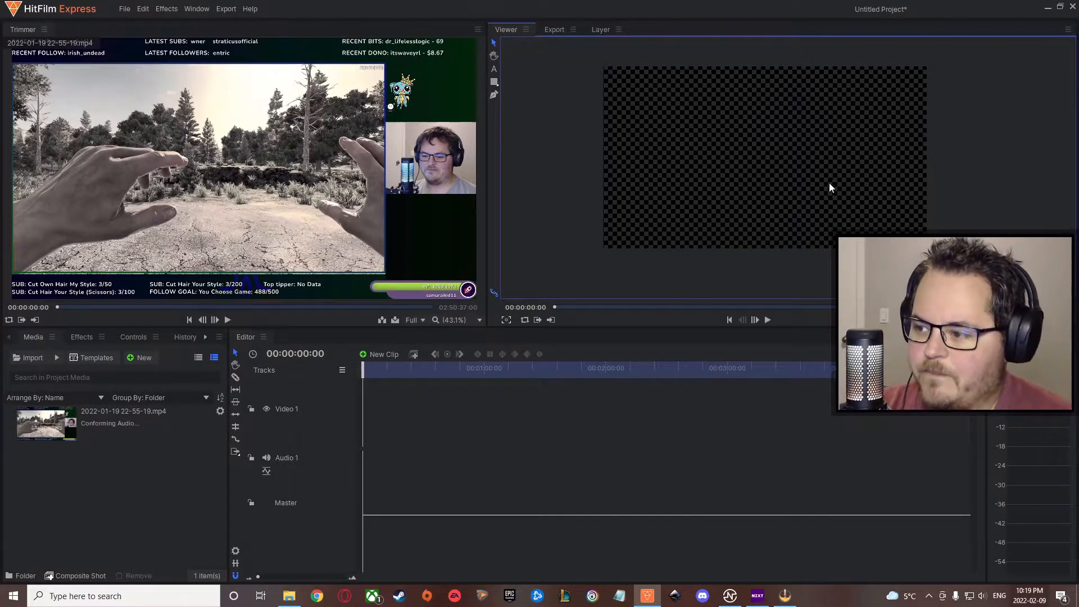
pyautogui.click(119, 503)
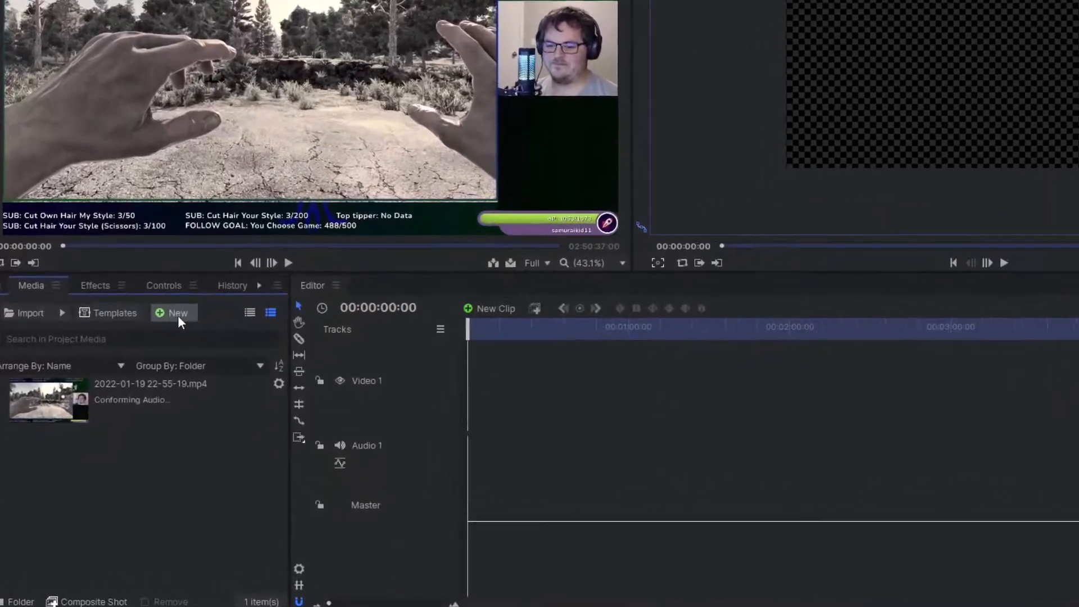
# Step: Create a new 1920 × 1080, 60 fps composite shot named Composite Shot 1 with a duration of 02:00:00:00
pyautogui.click(144, 360)
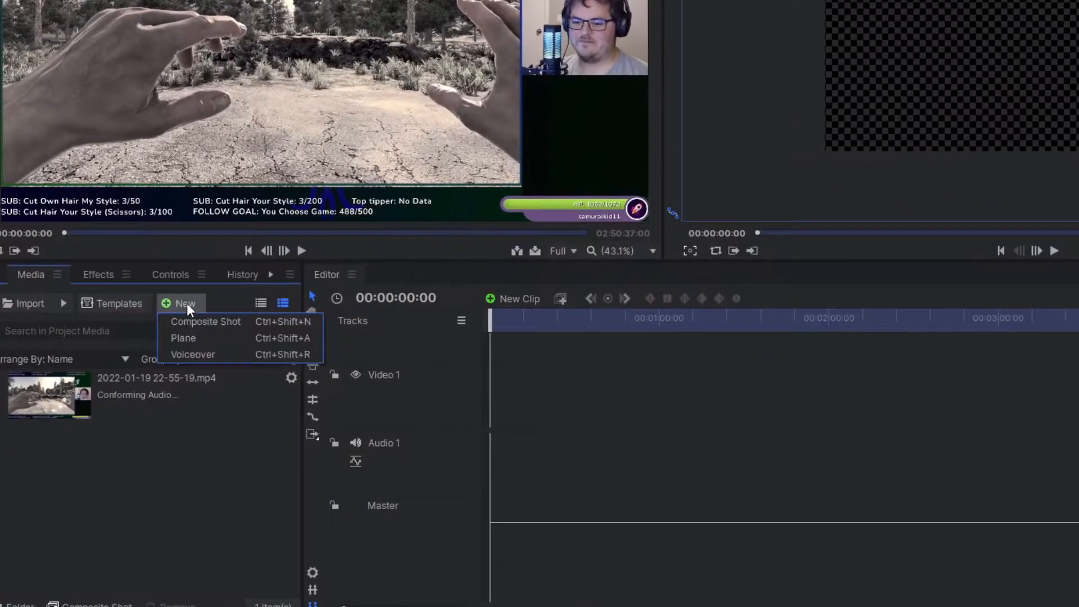
pyautogui.click(241, 323)
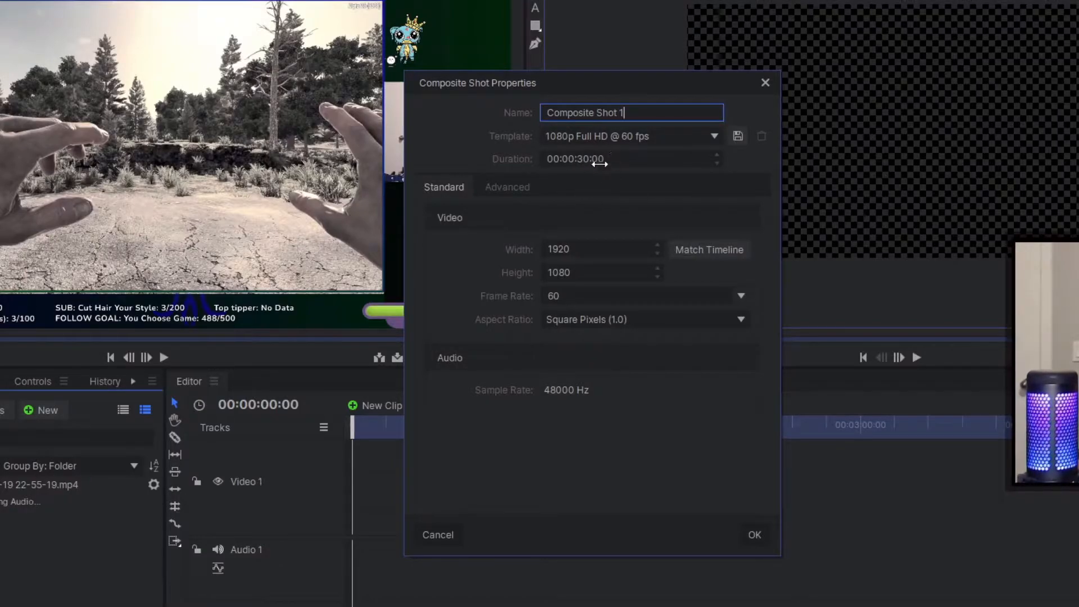
pyautogui.click(600, 160)
pyautogui.click(587, 161)
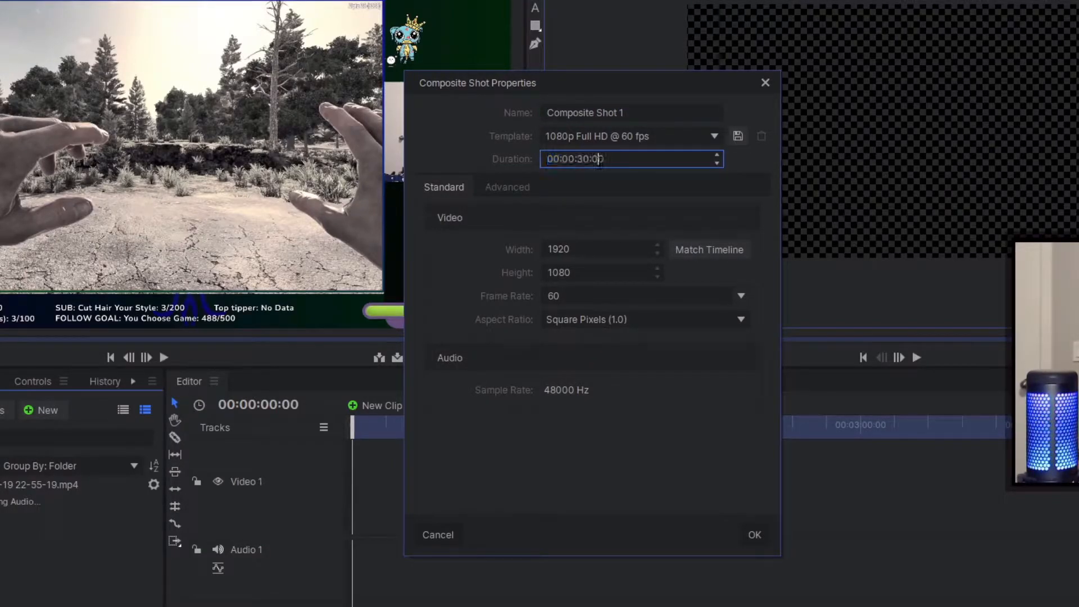
pyautogui.click(553, 160)
pyautogui.doubleClick(584, 160)
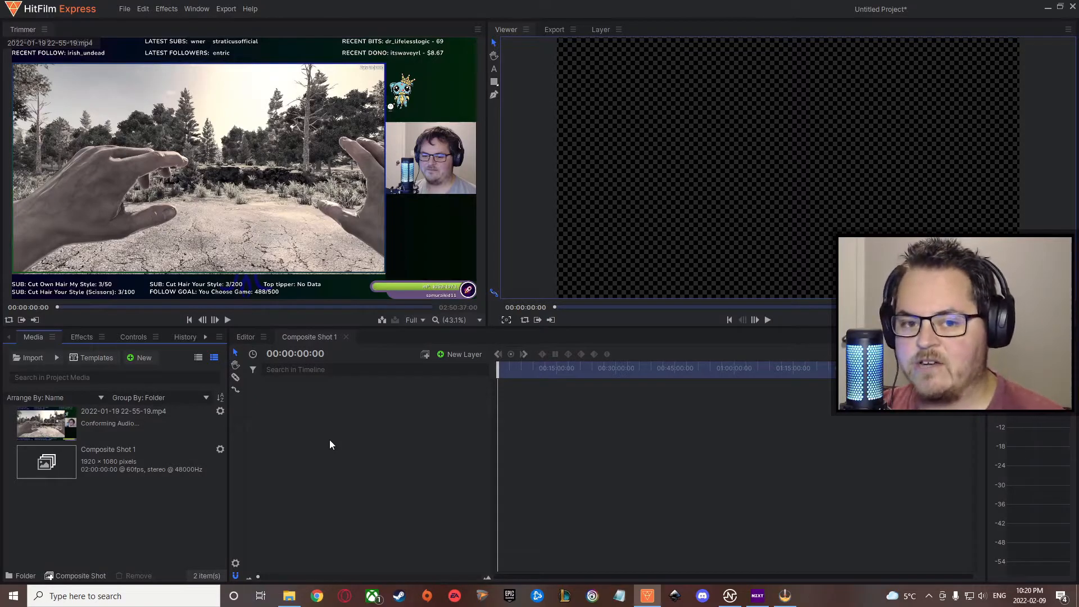
pyautogui.click(330, 440)
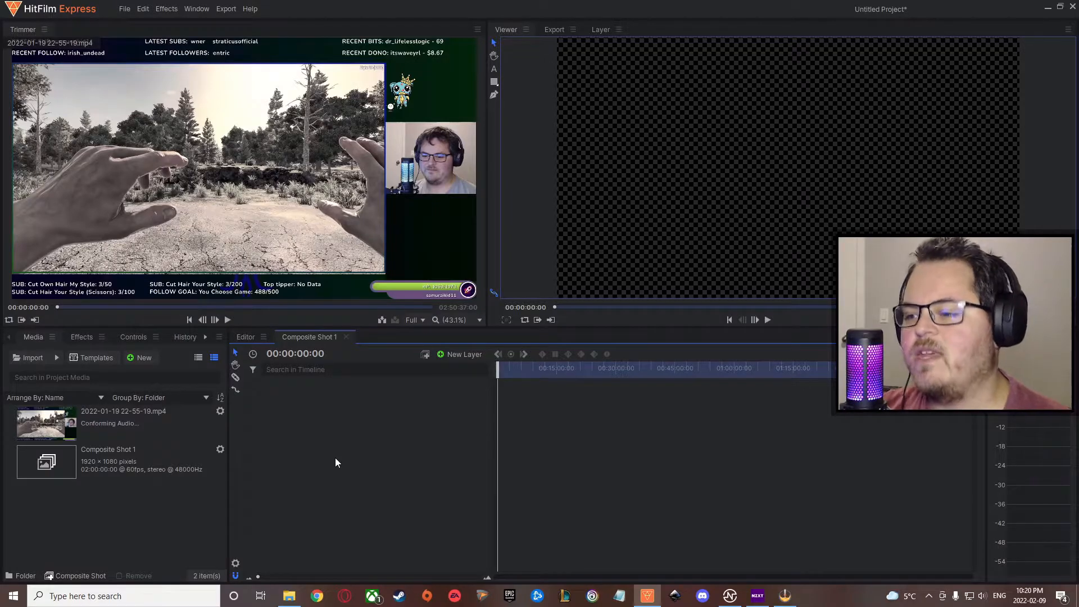
pyautogui.click(101, 423)
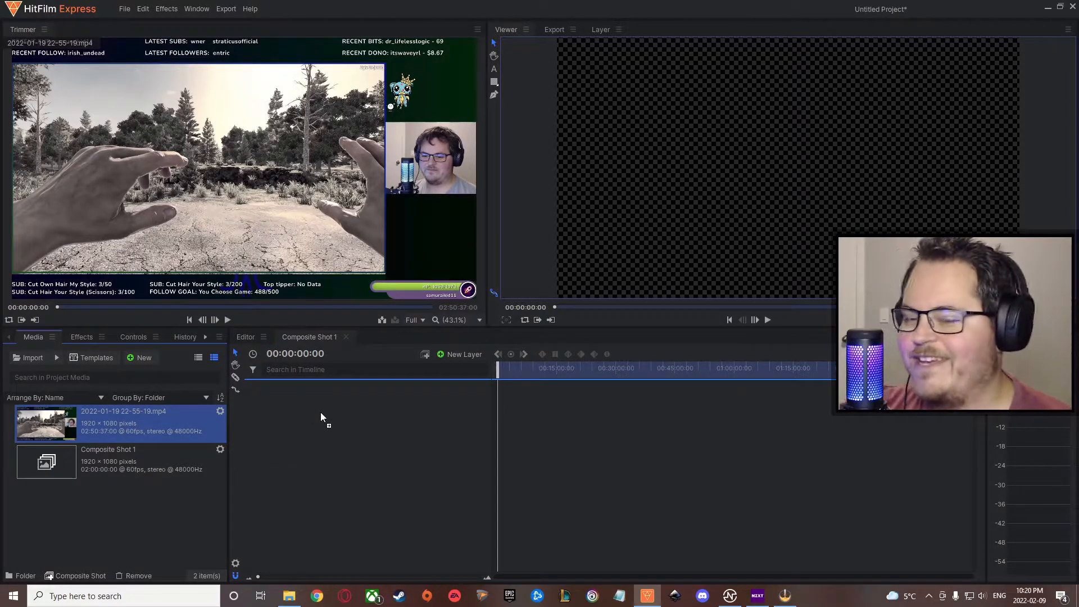
pyautogui.moveTo(321, 413); pyautogui.dragTo(320, 413)
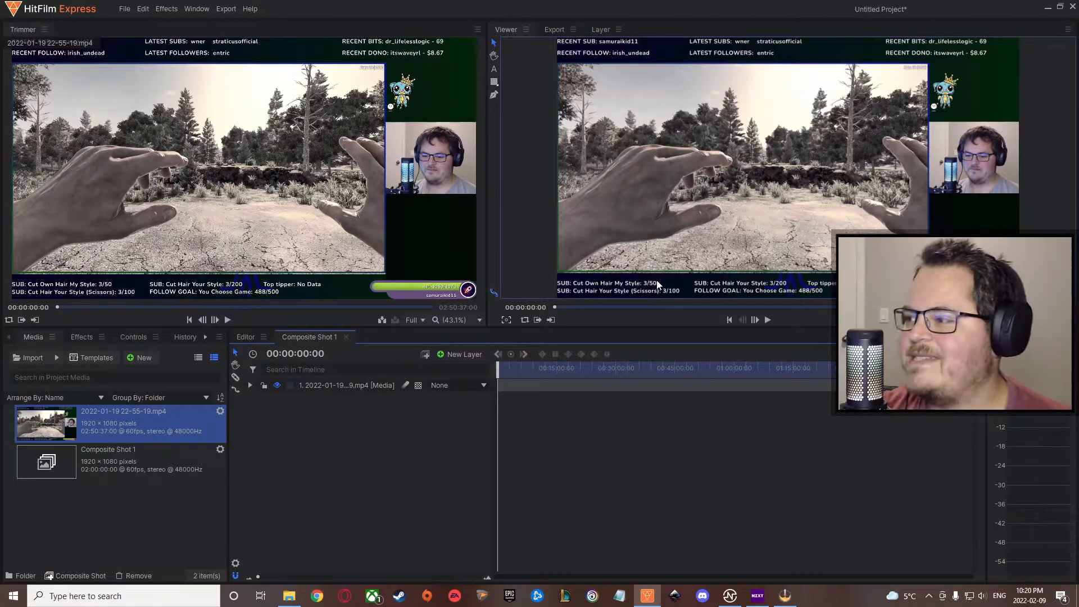
# Step: Enlarge the clip layer in the Viewer to about 126% so the overlay text bars fall outside the frame
pyautogui.click(727, 216)
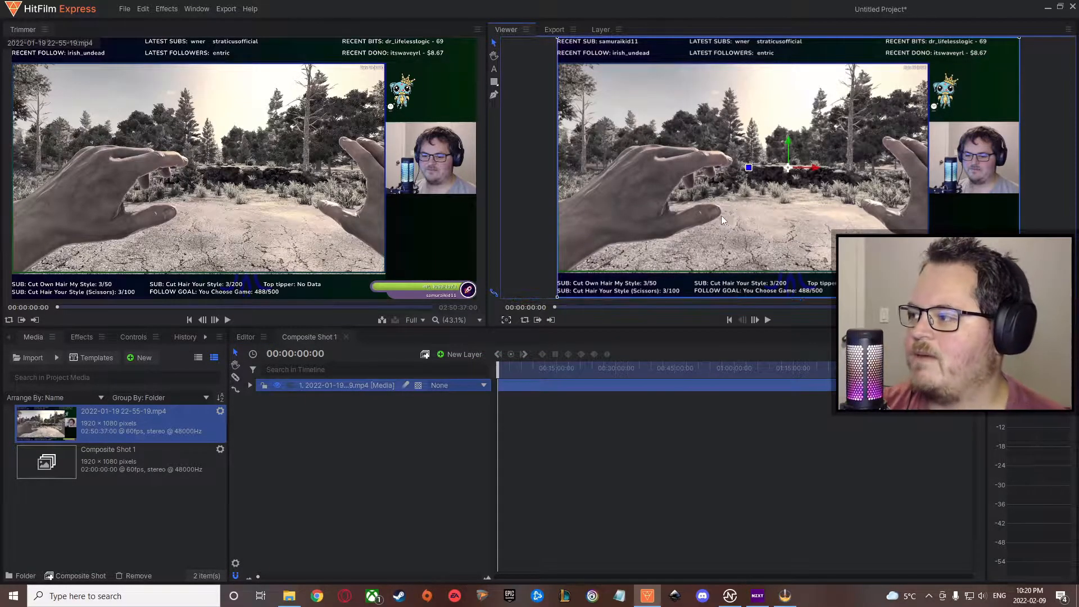
pyautogui.scroll(-2, 743, 215)
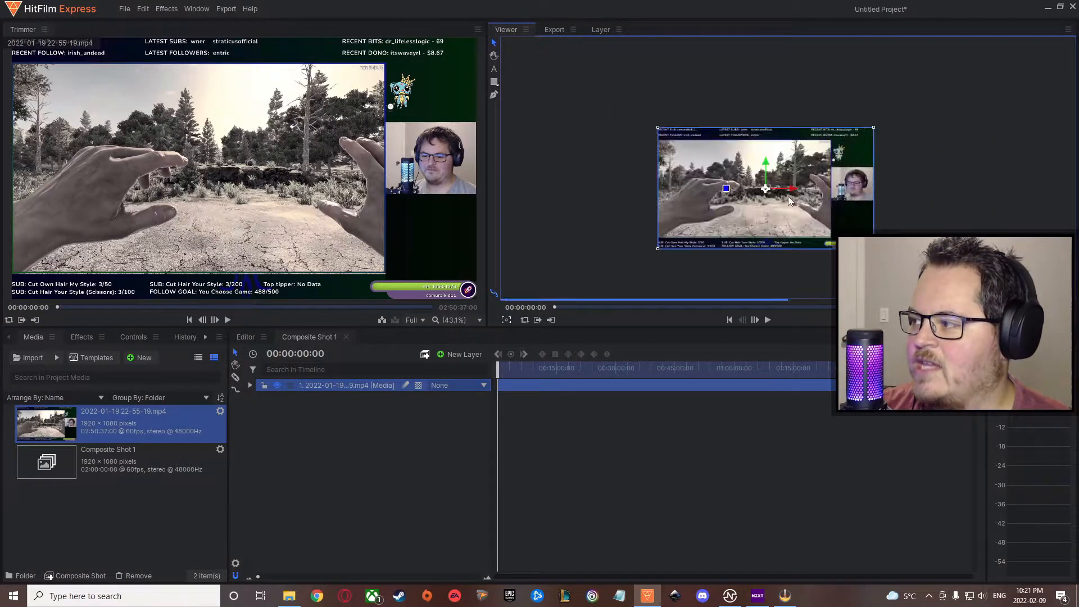
pyautogui.moveTo(874, 131); pyautogui.dragTo(898, 120)
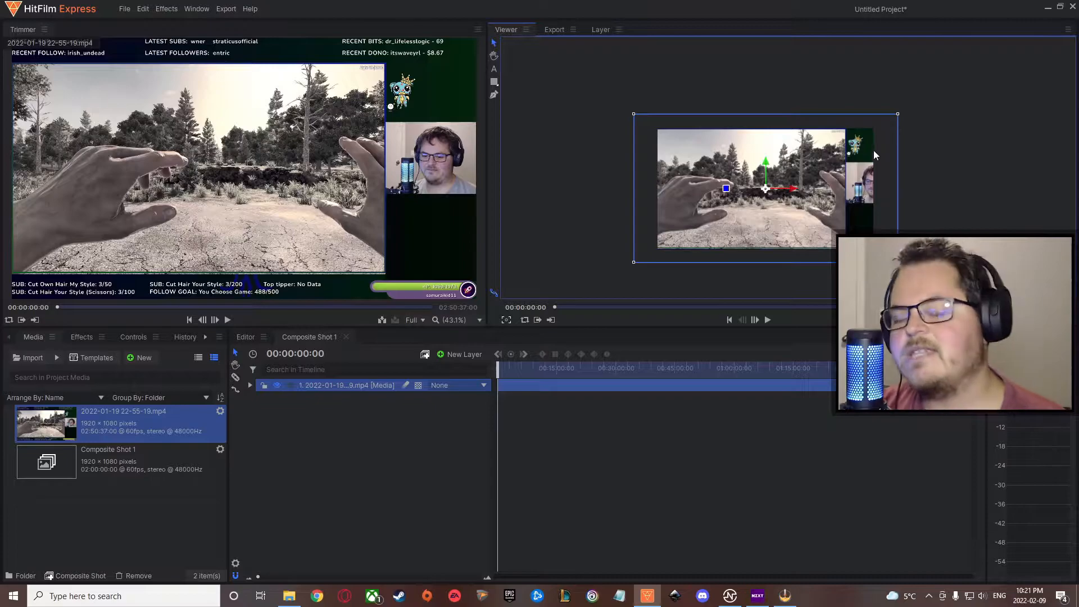
pyautogui.scroll(4, 865, 154)
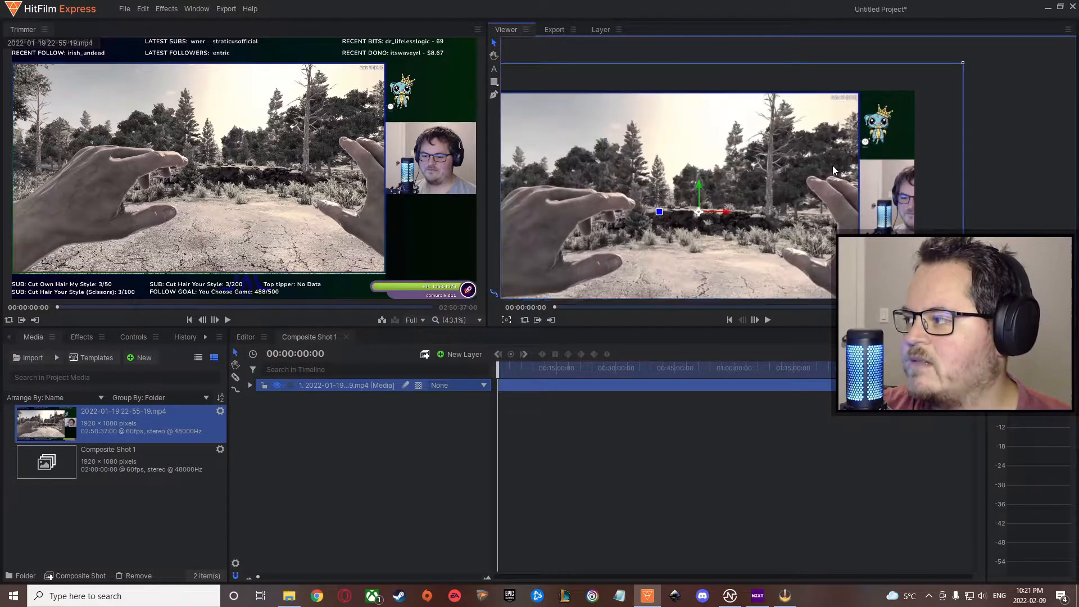
pyautogui.scroll(-4, 708, 201)
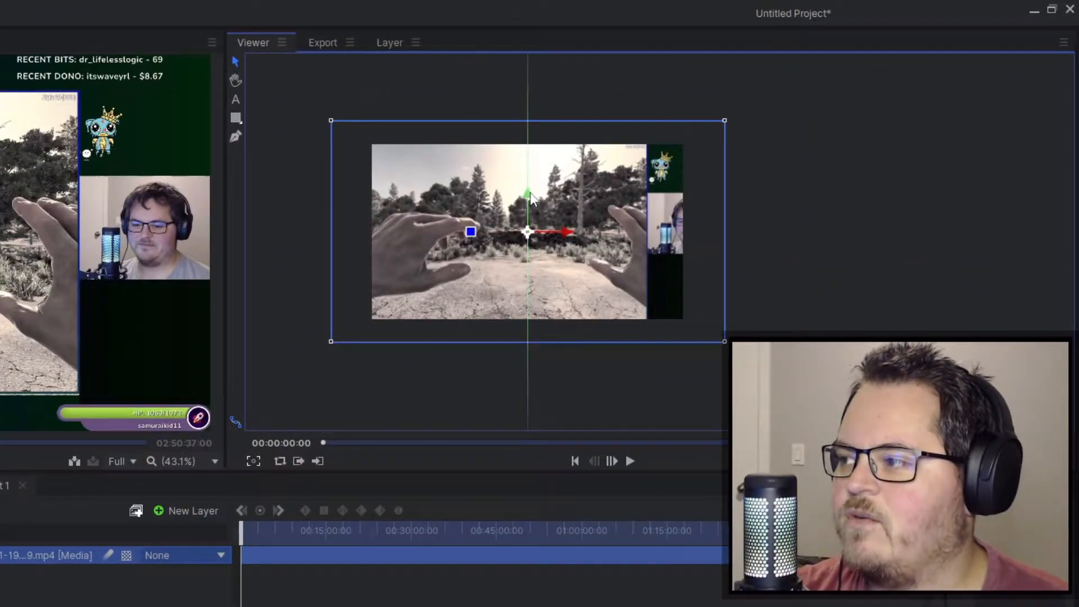
# Step: Shift the enlarged clip horizontally to about X 230 so only the game footage fills the frame
pyautogui.moveTo(530, 192); pyautogui.dragTo(527, 214)
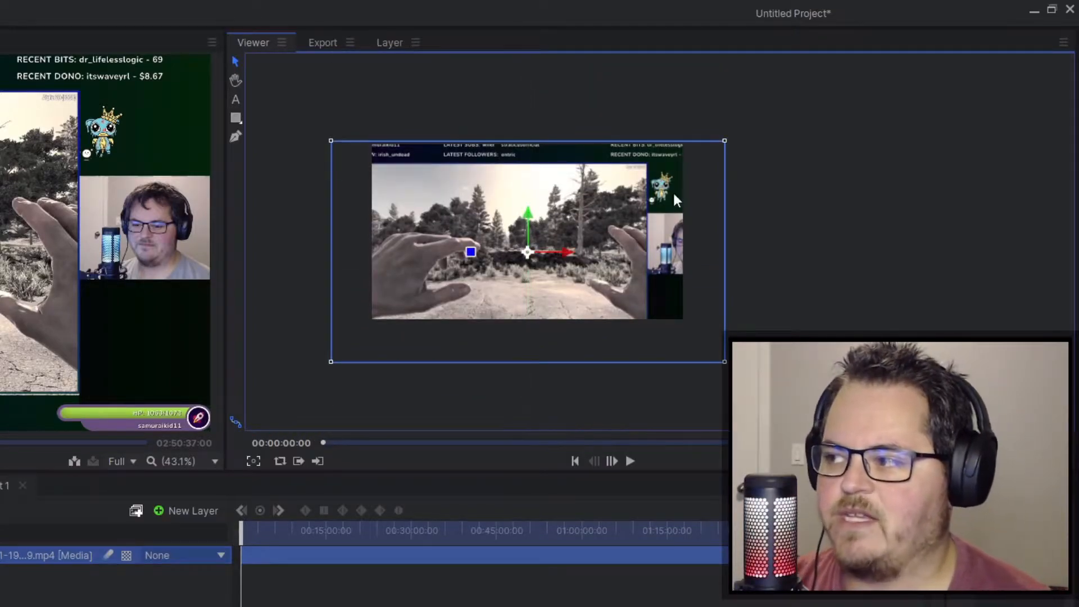
pyautogui.hotkey('ctrl', 'z')
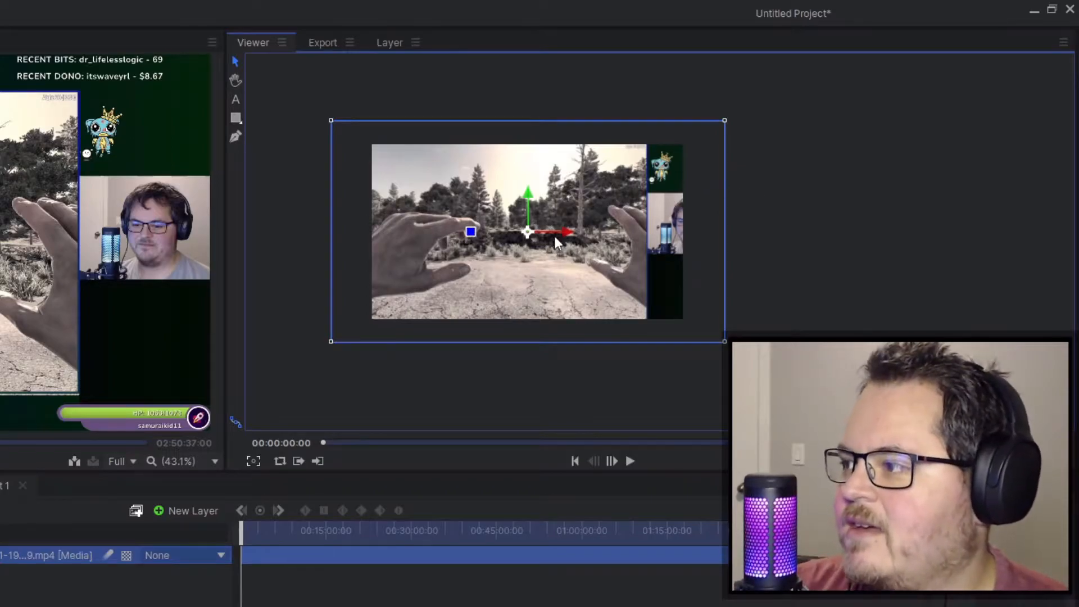
pyautogui.moveTo(565, 235); pyautogui.dragTo(601, 235)
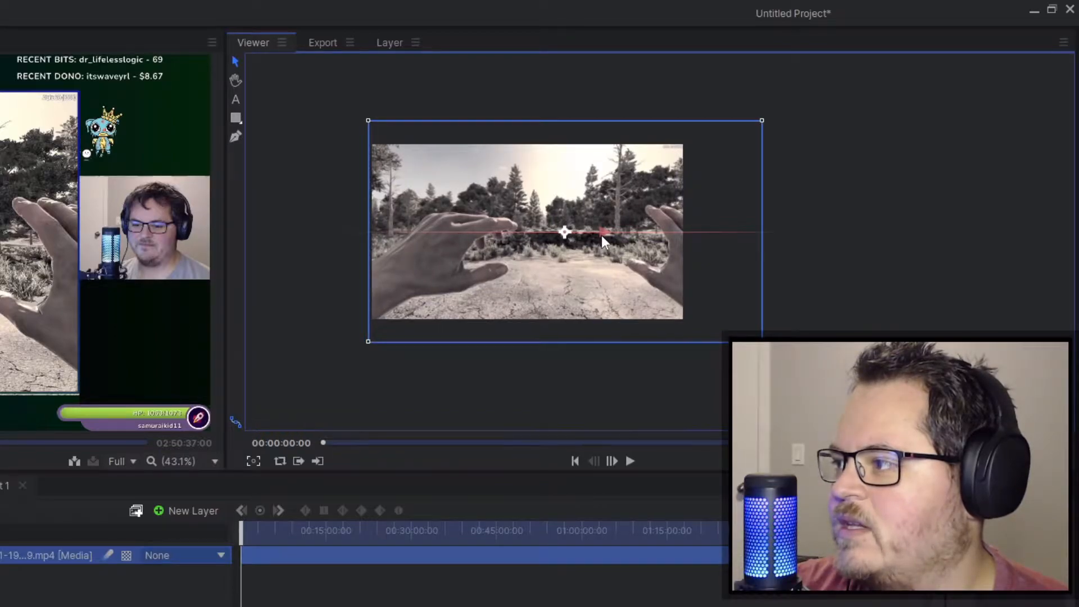
pyautogui.click(902, 173)
pyautogui.scroll(1, 511, 195)
pyautogui.press('h')
pyautogui.moveTo(490, 256); pyautogui.dragTo(534, 223)
pyautogui.press('v')
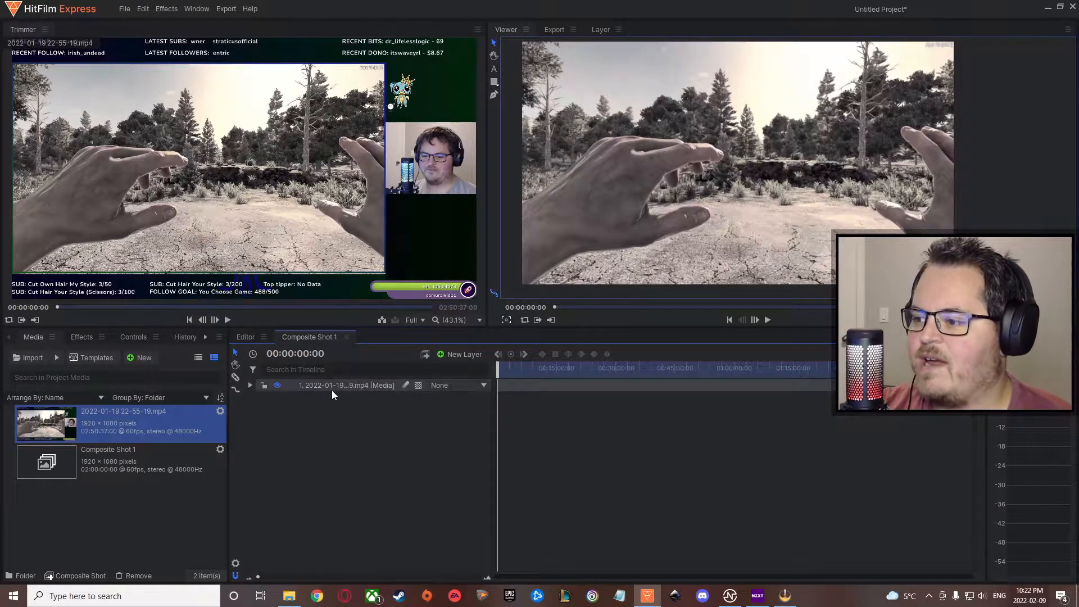
# Step: Add keyframes for the clip layer's Position and Scale transform properties at 00:00:00:00
pyautogui.click(250, 386)
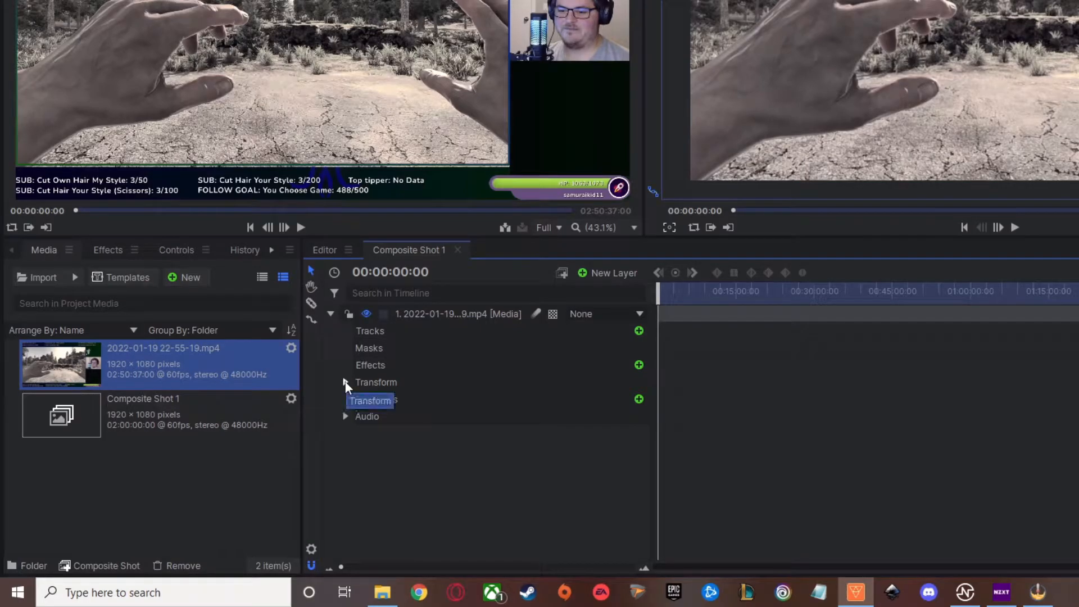
pyautogui.click(346, 383)
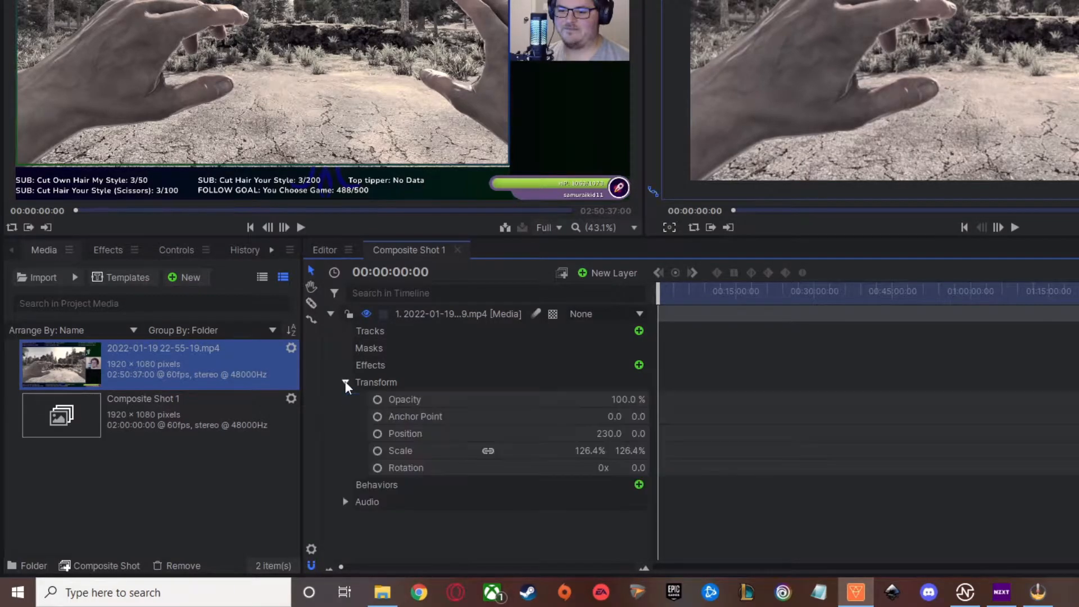
pyautogui.click(441, 453)
pyautogui.click(443, 433)
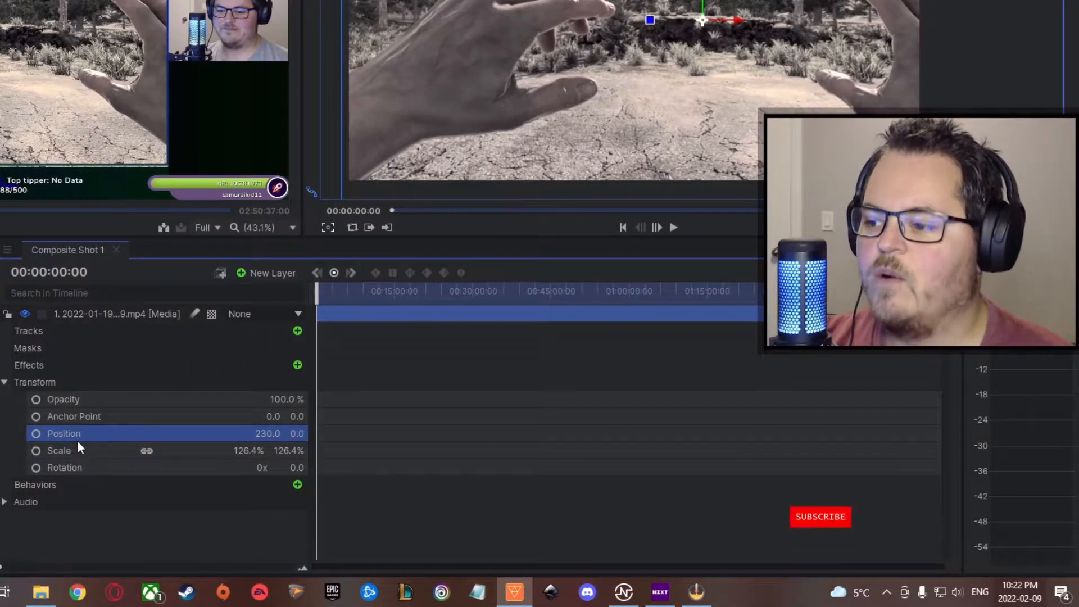
pyautogui.moveTo(316, 294)
pyautogui.mouseDown()
pyautogui.moveTo(333, 296)
pyautogui.moveTo(213, 295)
pyautogui.moveTo(481, 295)
pyautogui.moveTo(316, 295)
pyautogui.mouseUp()
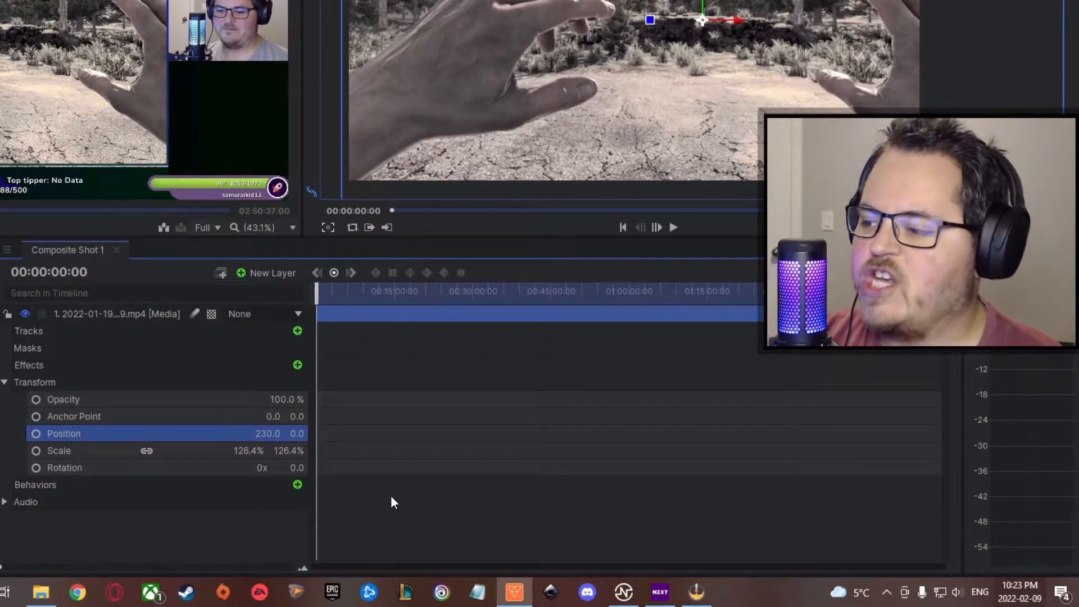
pyautogui.press('k')
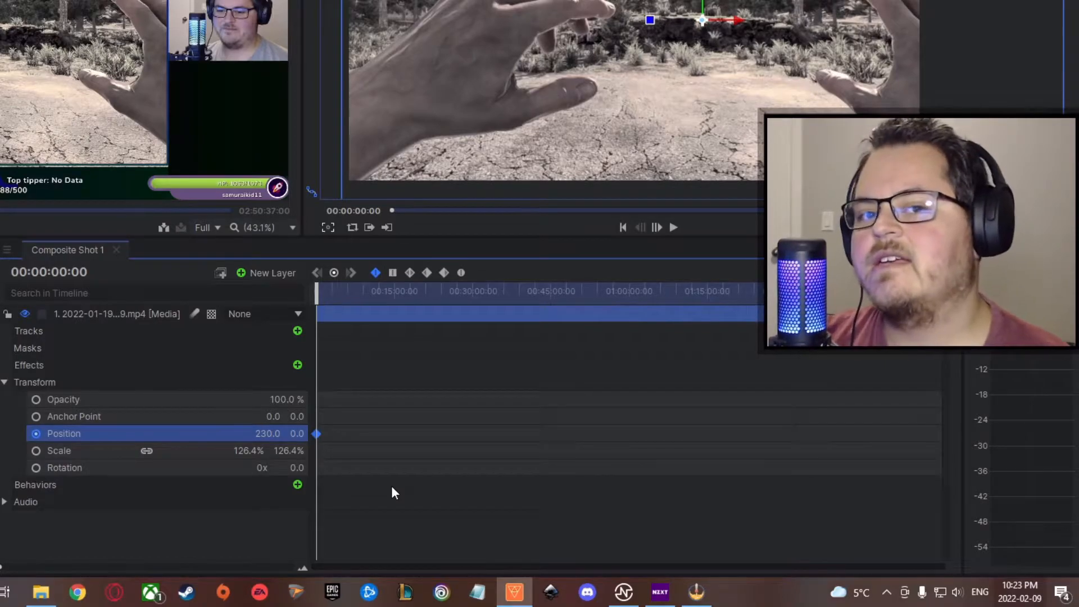
pyautogui.click(177, 450)
pyautogui.press('k')
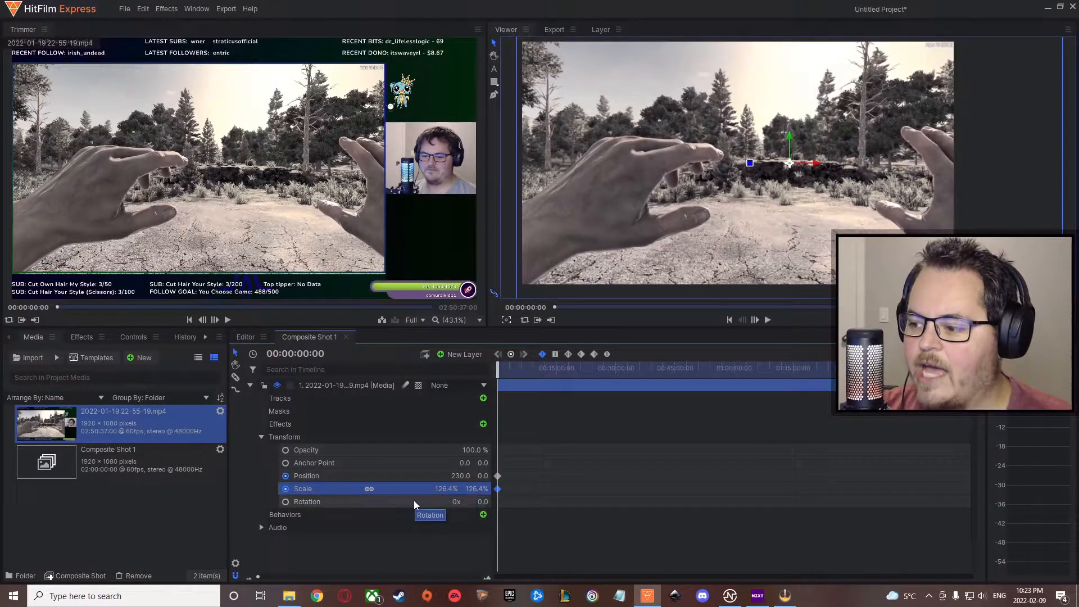
pyautogui.click(394, 503)
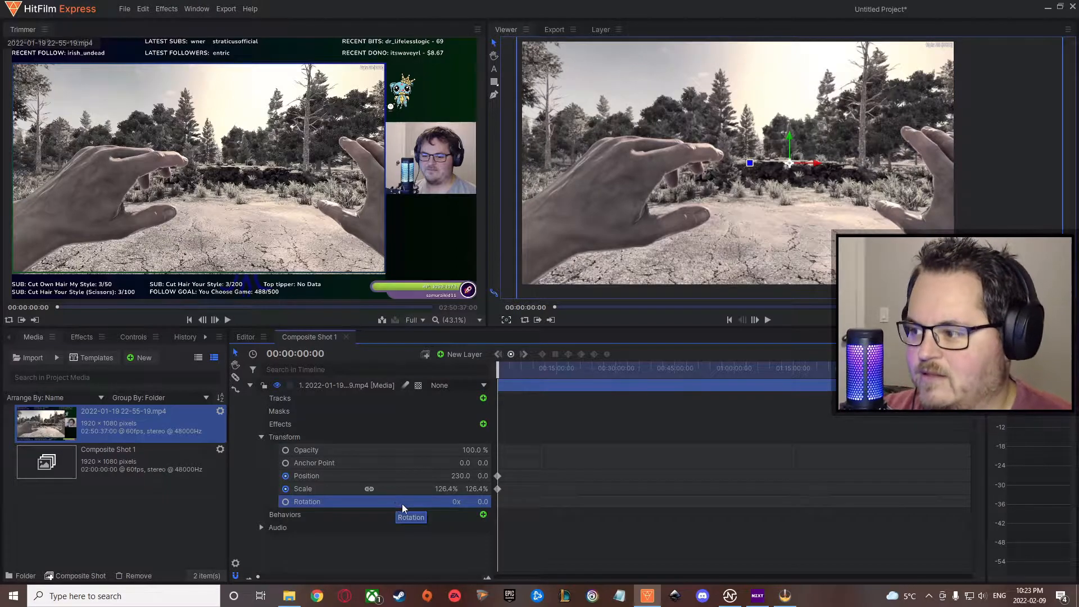
# Step: Play back the reframed composite shot in the Viewer to review the gameplay framing
pyautogui.click(768, 320)
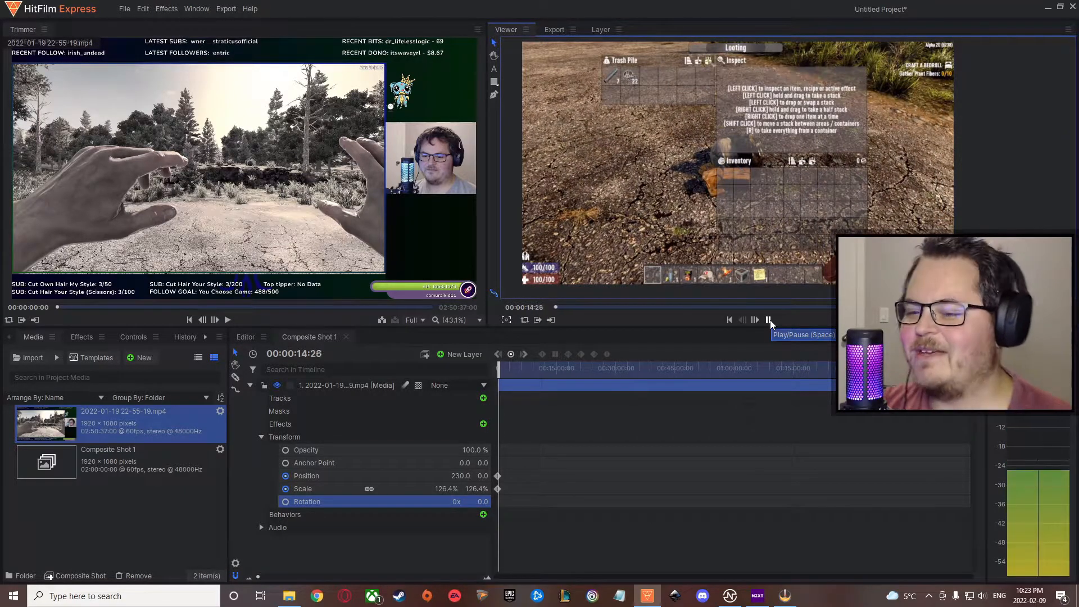
pyautogui.click(768, 319)
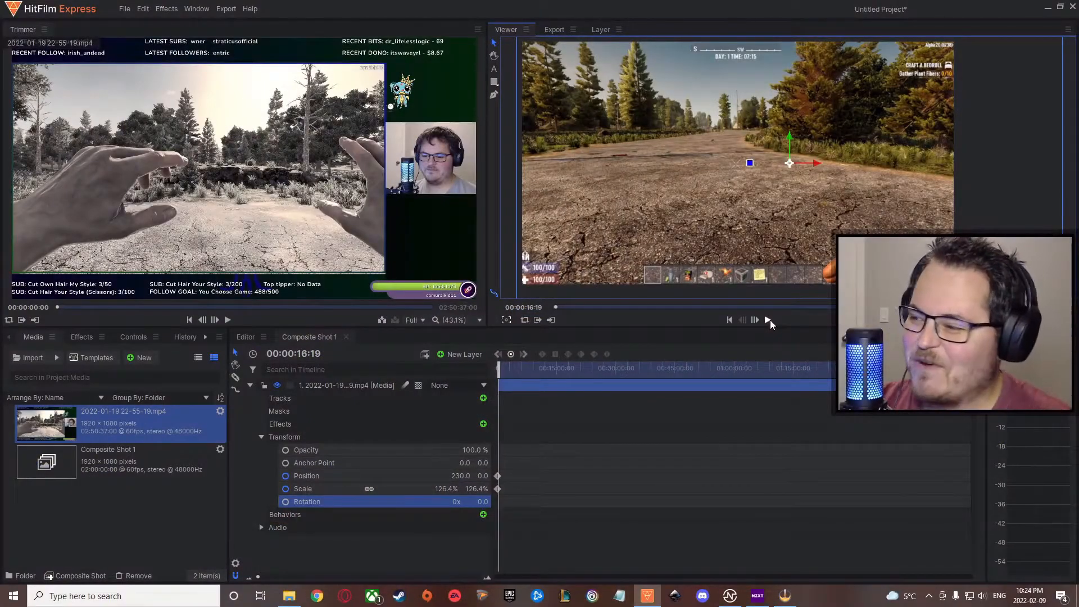
pyautogui.click(767, 320)
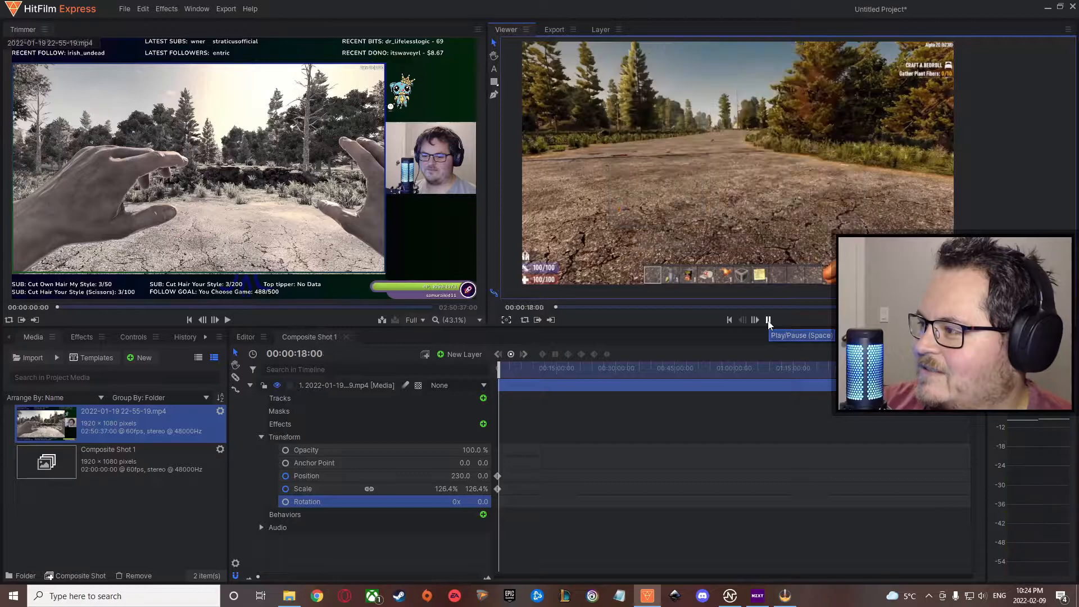
pyautogui.click(768, 320)
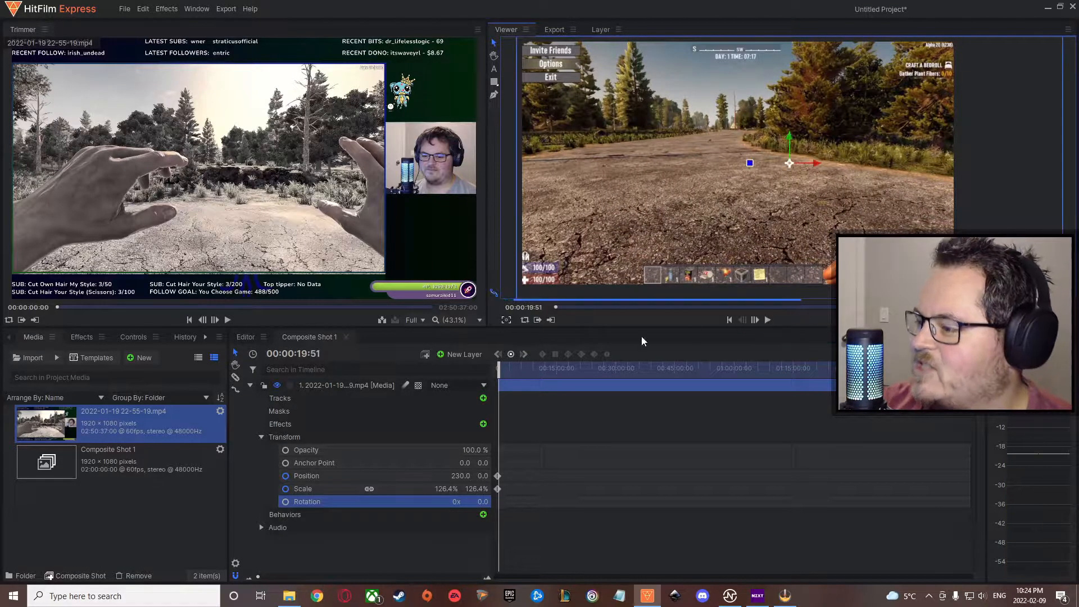
# Step: Move the playhead to about 00:03:10:52, collapse the clip layer's properties and duplicate the layer
pyautogui.moveTo(499, 376); pyautogui.dragTo(511, 375)
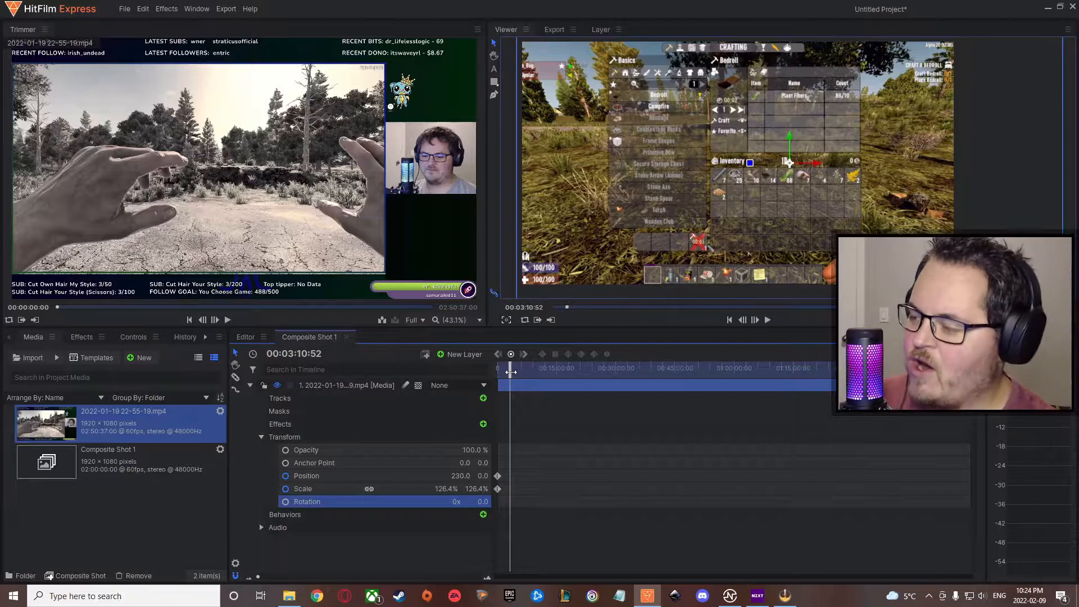
pyautogui.click(250, 386)
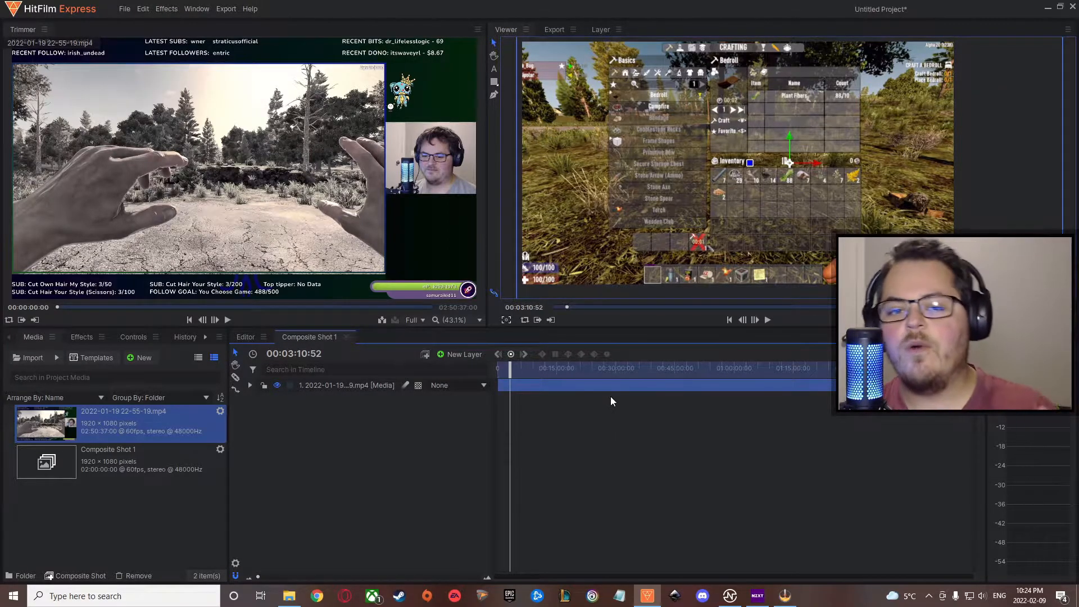
pyautogui.click(334, 387)
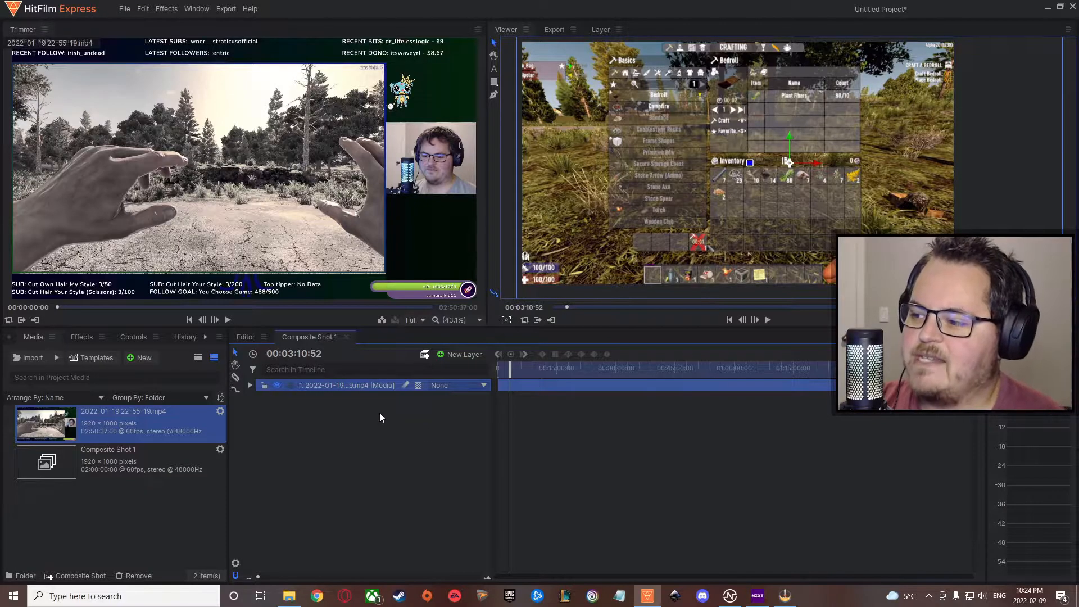
pyautogui.hotkey('ctrl', 'd')
# Step: Trim the start of the upper duplicate layer to about 00:03:10:52, leaving the lower layer at full length
pyautogui.moveTo(527, 385); pyautogui.dragTo(514, 386)
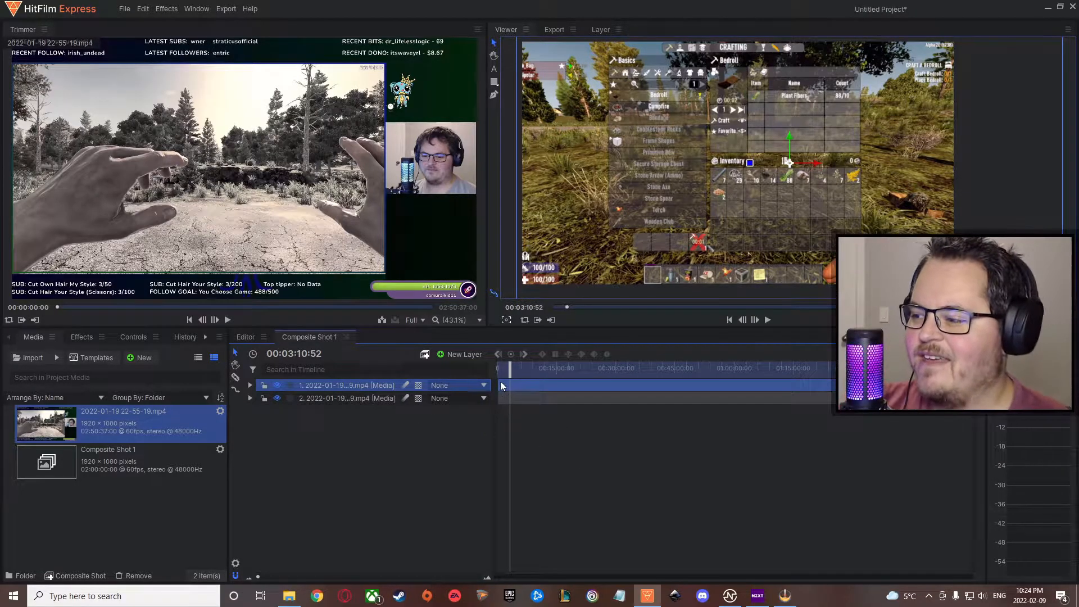
pyautogui.click(415, 459)
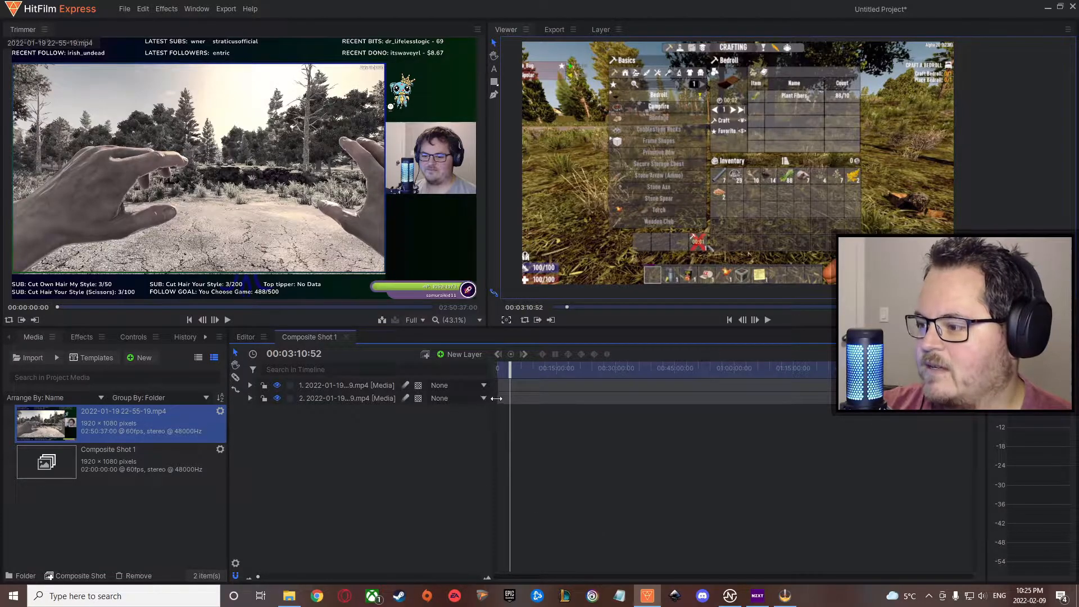
pyautogui.moveTo(497, 386)
pyautogui.mouseDown()
pyautogui.moveTo(510, 386)
pyautogui.moveTo(491, 373)
pyautogui.mouseUp()
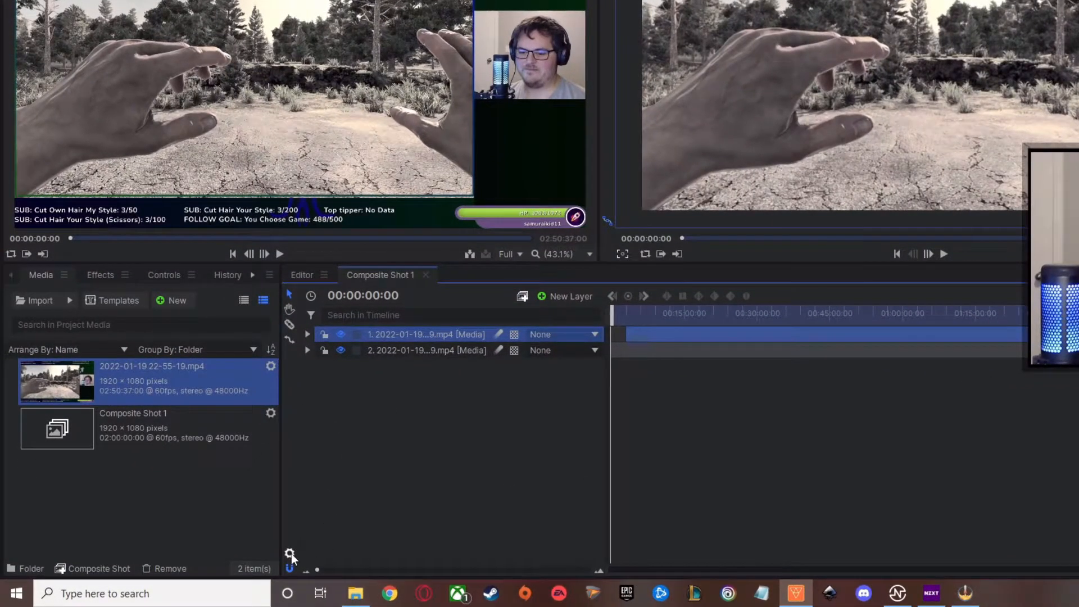
# Step: Set the duration of Composite Shot 1 to 05:00:00:00 in its properties
pyautogui.click(290, 554)
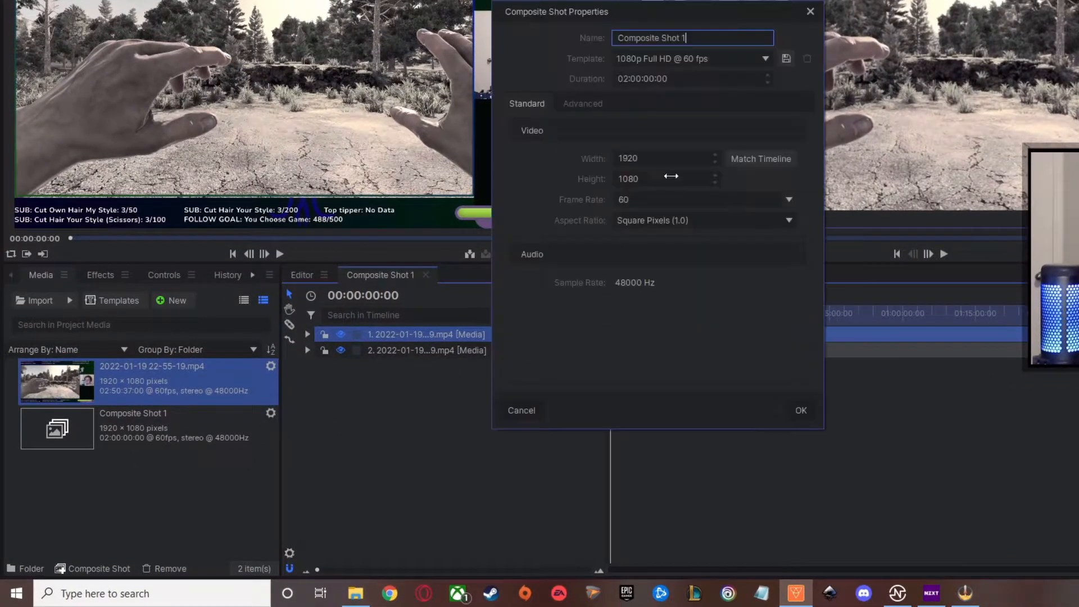
pyautogui.click(622, 79)
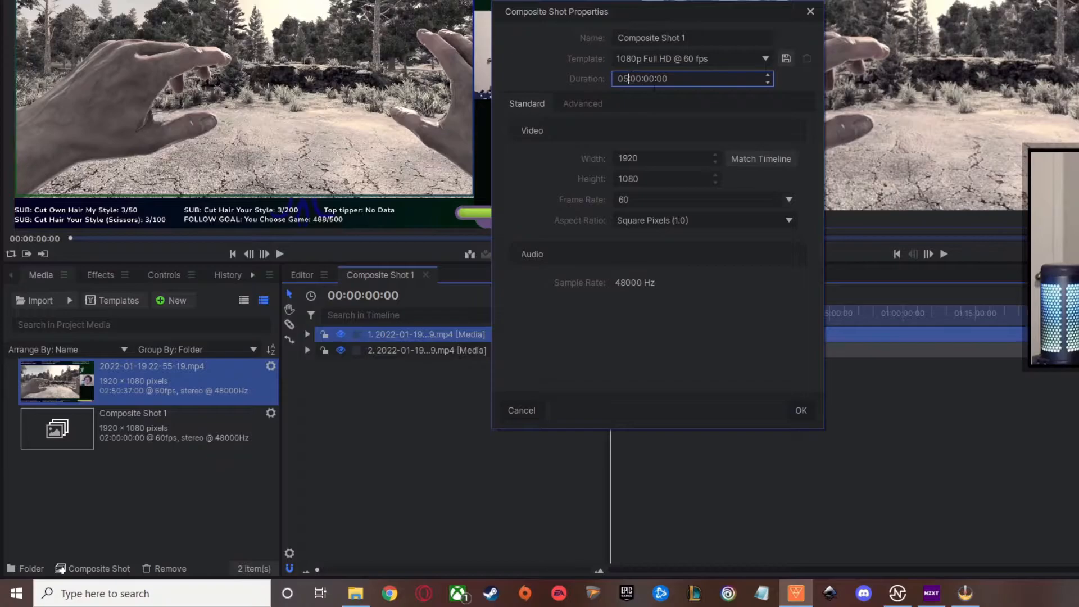
pyautogui.click(800, 411)
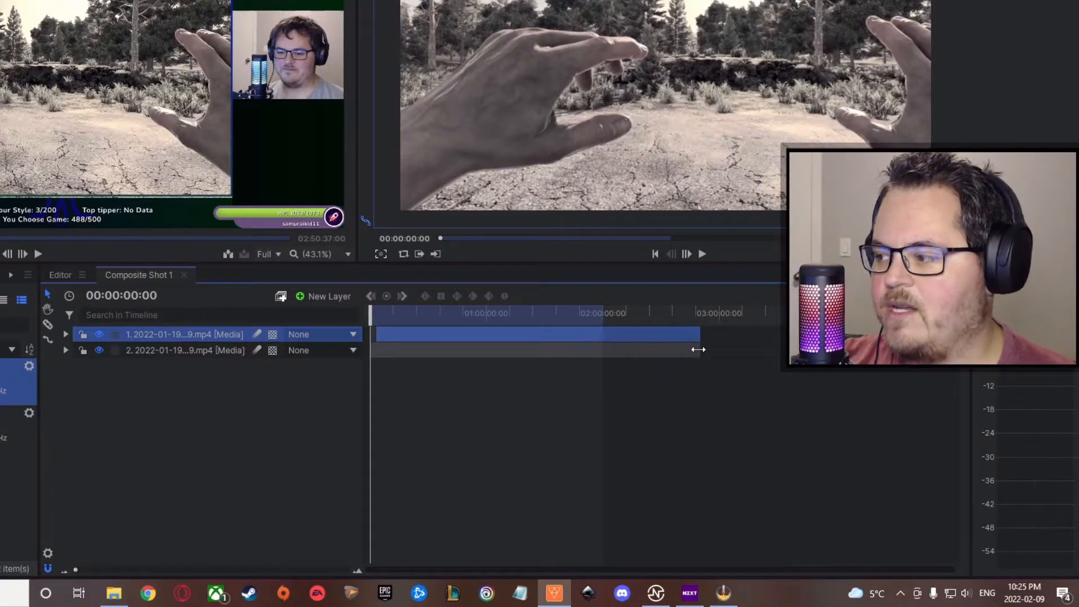
# Step: Move the playhead to 00:03:10:47 near the upper layer's start and trim the lower layer's end back to it
pyautogui.scroll(3, 388, 360)
pyautogui.moveTo(370, 313); pyautogui.dragTo(394, 313)
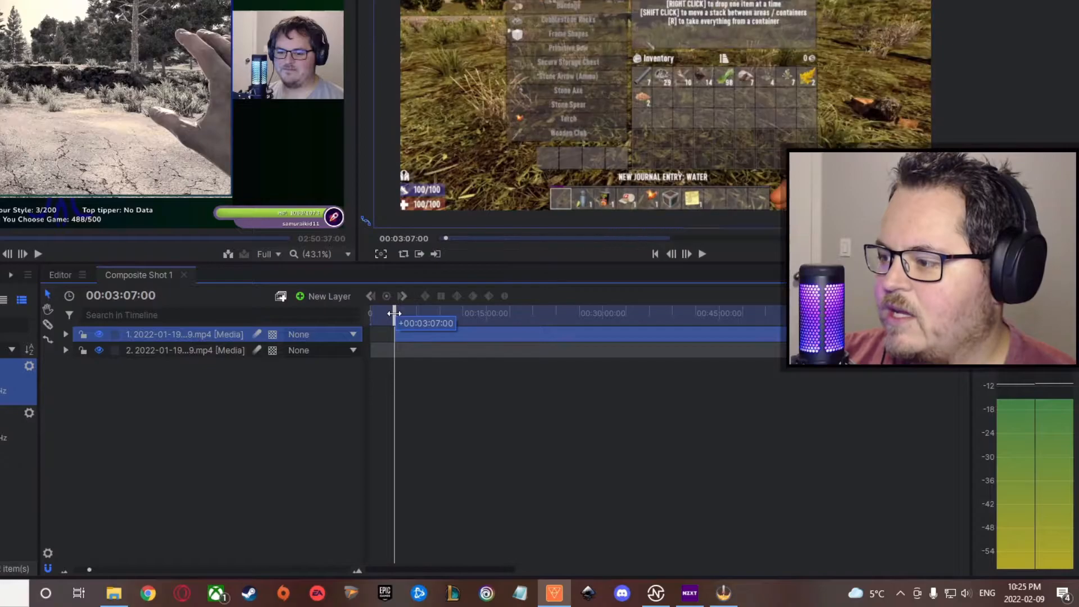
pyautogui.scroll(3, 403, 356)
pyautogui.moveTo(540, 314); pyautogui.dragTo(542, 314)
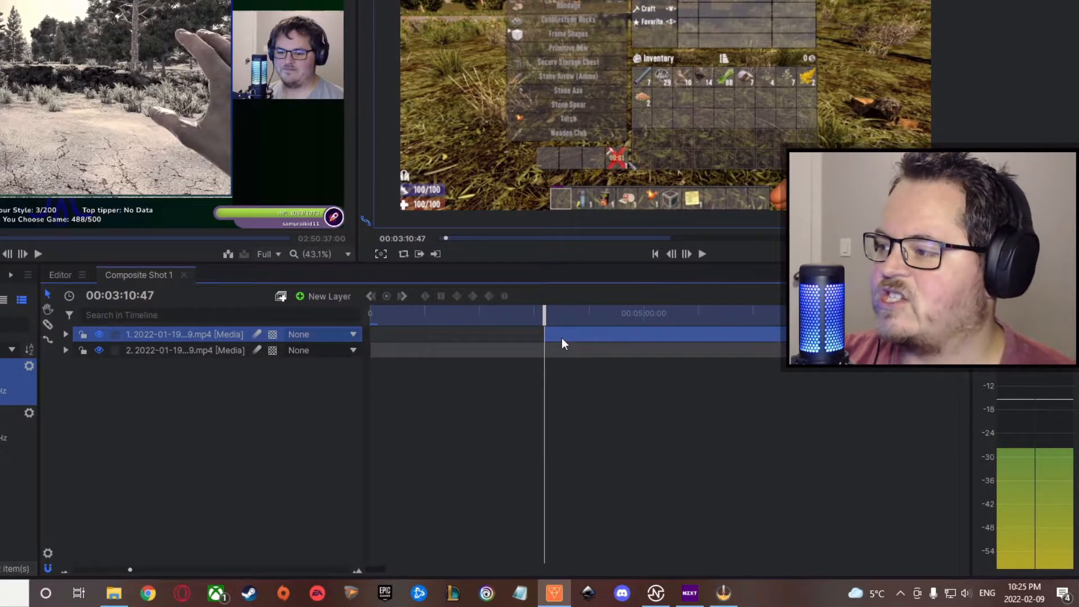
pyautogui.scroll(-10, 599, 398)
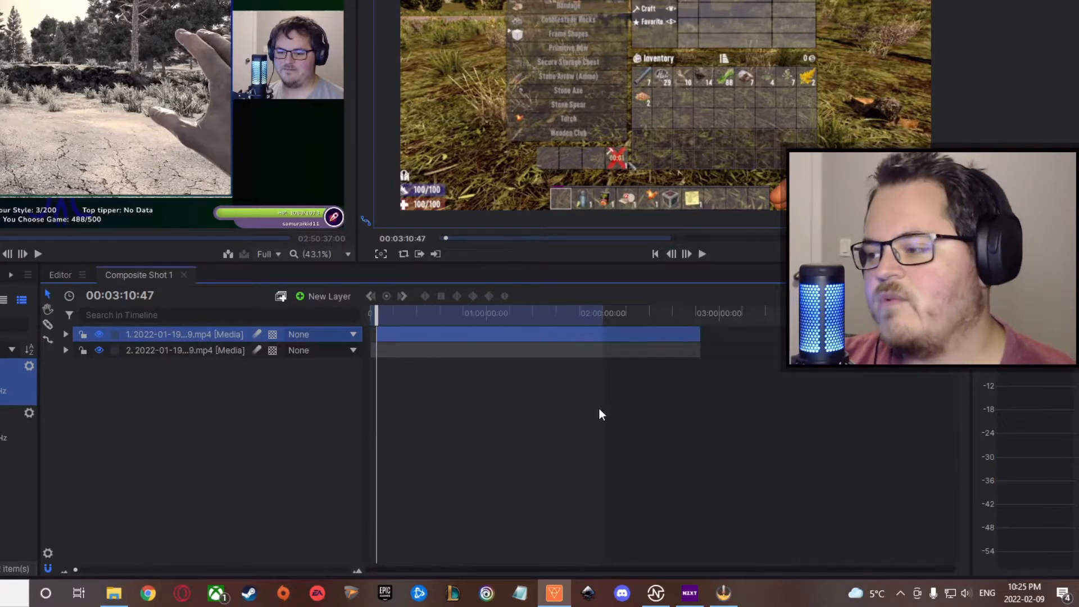
pyautogui.moveTo(700, 354); pyautogui.dragTo(374, 360)
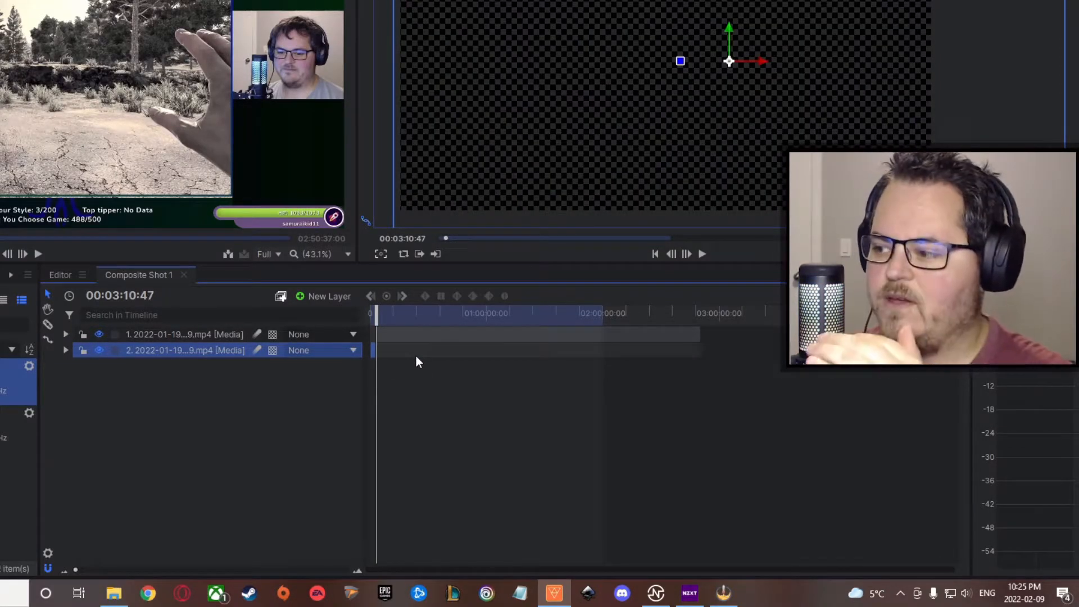
# Step: Extend the upper layer's start five frames earlier to 00:03:10:47 so it meets the end of the lower layer
pyautogui.scroll(10, 407, 354)
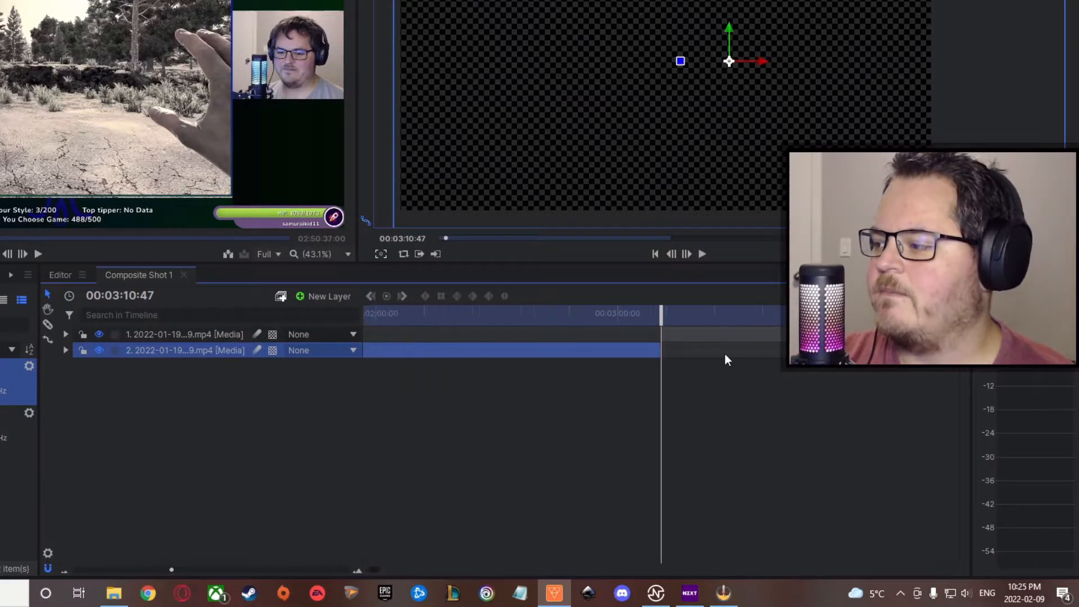
pyautogui.scroll(3, 680, 355)
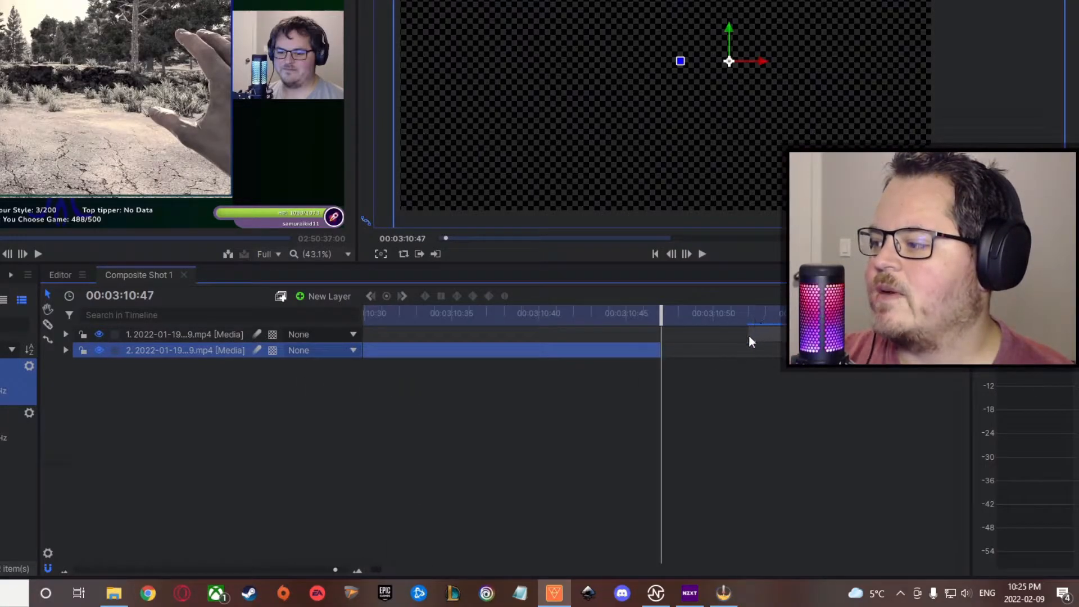
pyautogui.moveTo(746, 335); pyautogui.dragTo(660, 337)
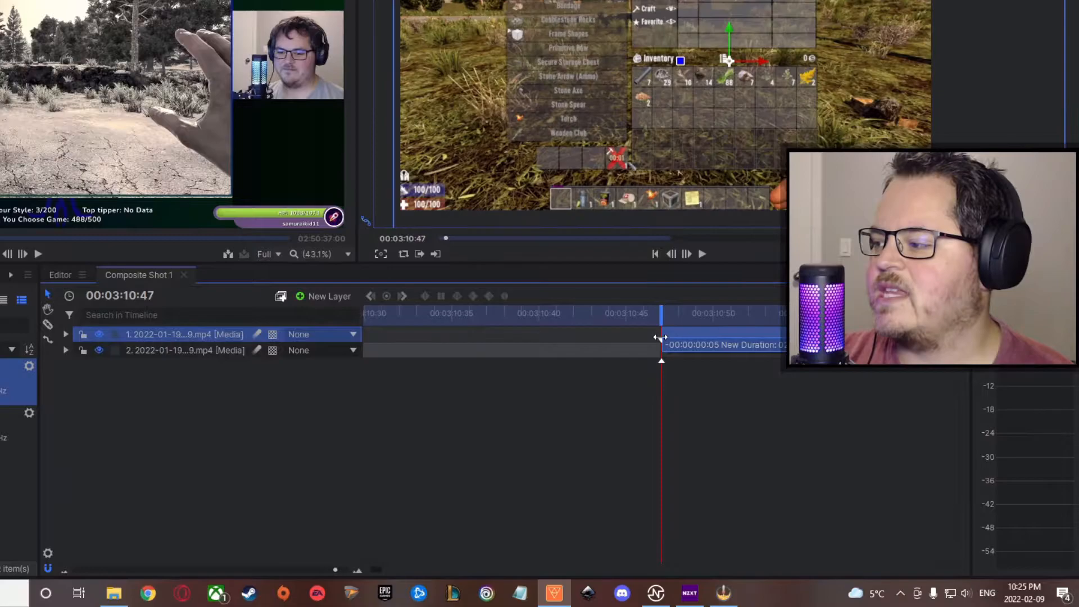
pyautogui.scroll(-10, 573, 463)
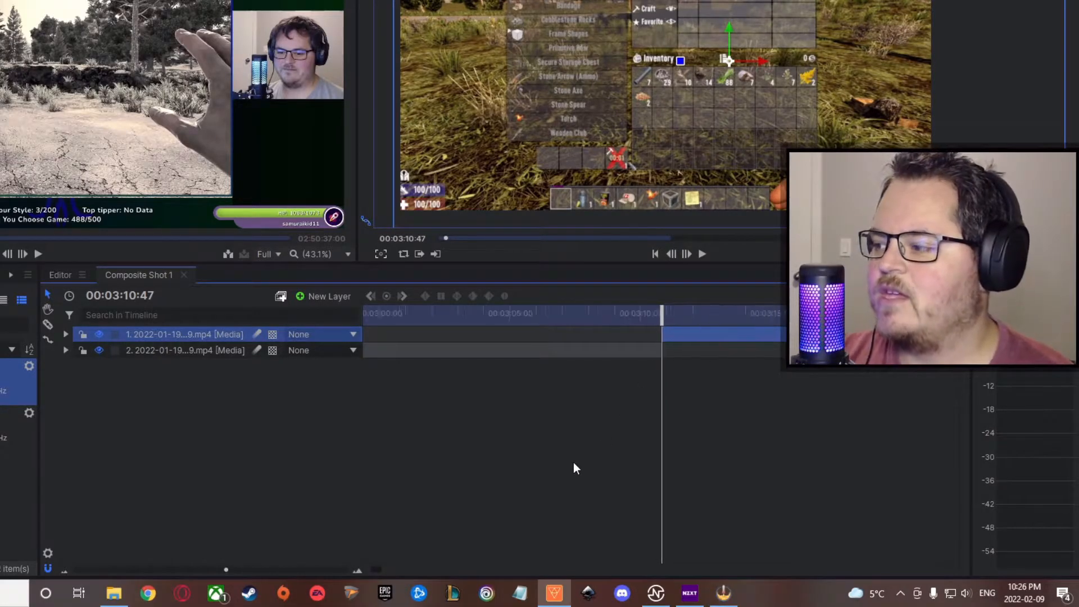
pyautogui.scroll(-5, 574, 462)
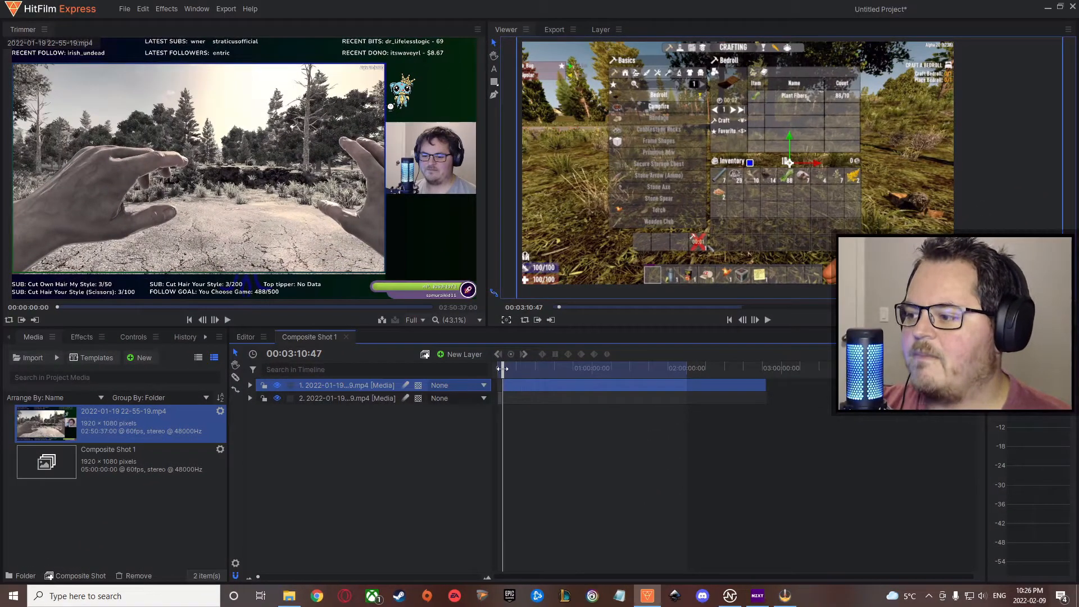
# Step: Trim the upper layer's start to beyond 00:13:09:21 and slide the layer back to the end of the lower layer
pyautogui.moveTo(502, 368); pyautogui.dragTo(514, 388)
pyautogui.scroll(3, 523, 415)
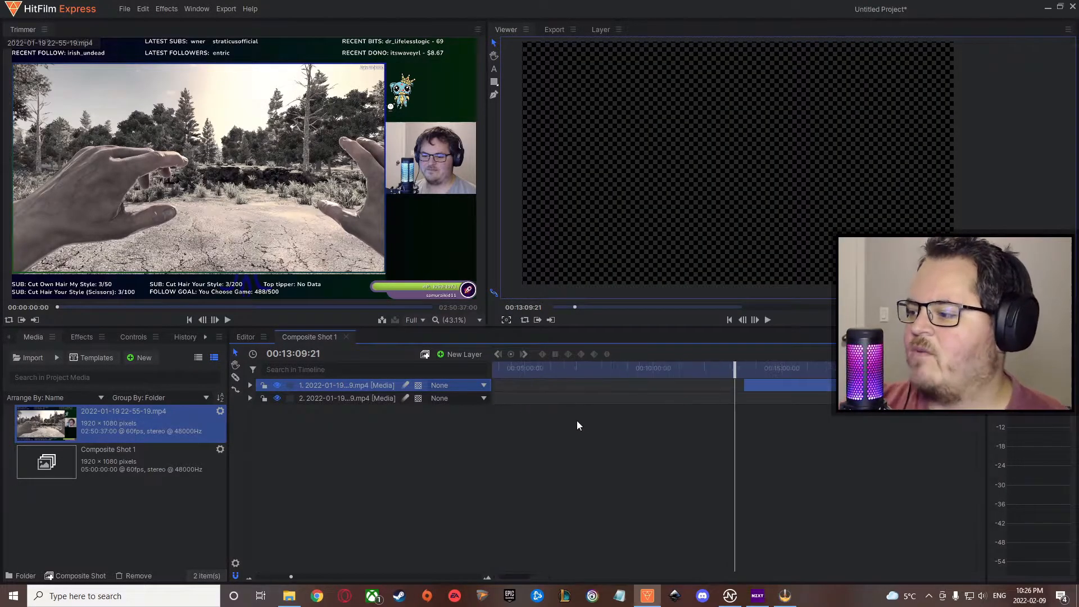
pyautogui.scroll(-3, 655, 444)
pyautogui.moveTo(616, 386); pyautogui.dragTo(430, 363)
# Step: Play back the cut between the two layers around 00:03:10 to check the transition
pyautogui.moveTo(502, 375); pyautogui.dragTo(517, 371)
pyautogui.click(767, 320)
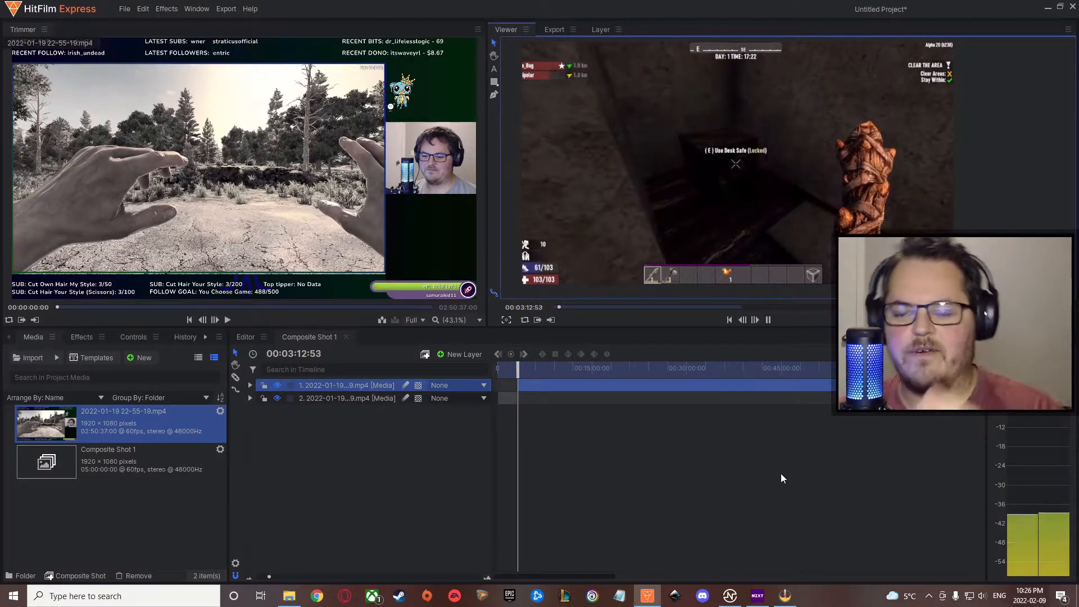
pyautogui.click(768, 319)
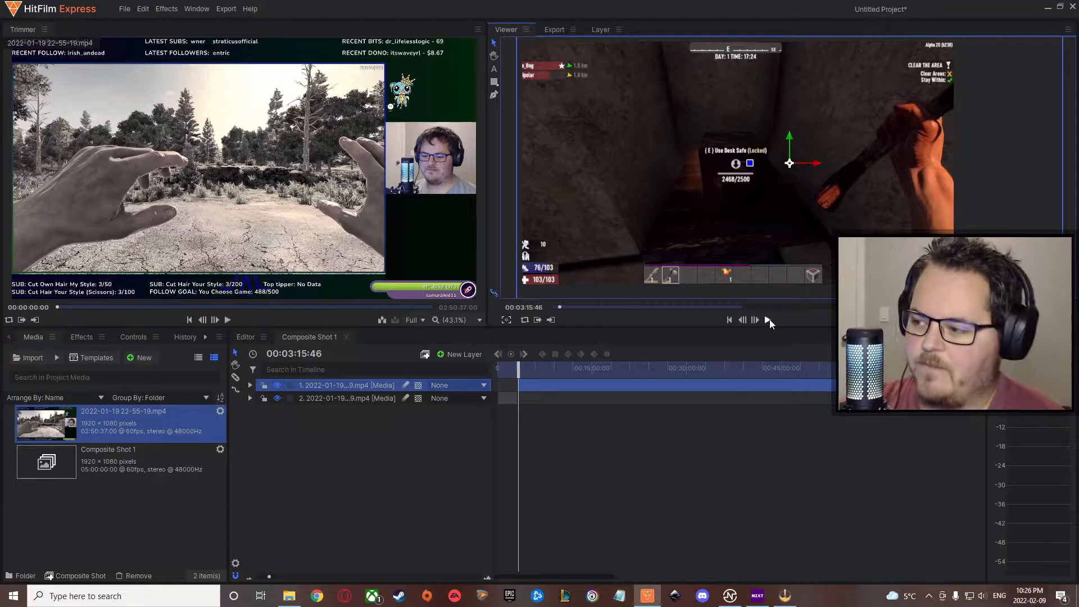
pyautogui.click(251, 399)
pyautogui.click(251, 399)
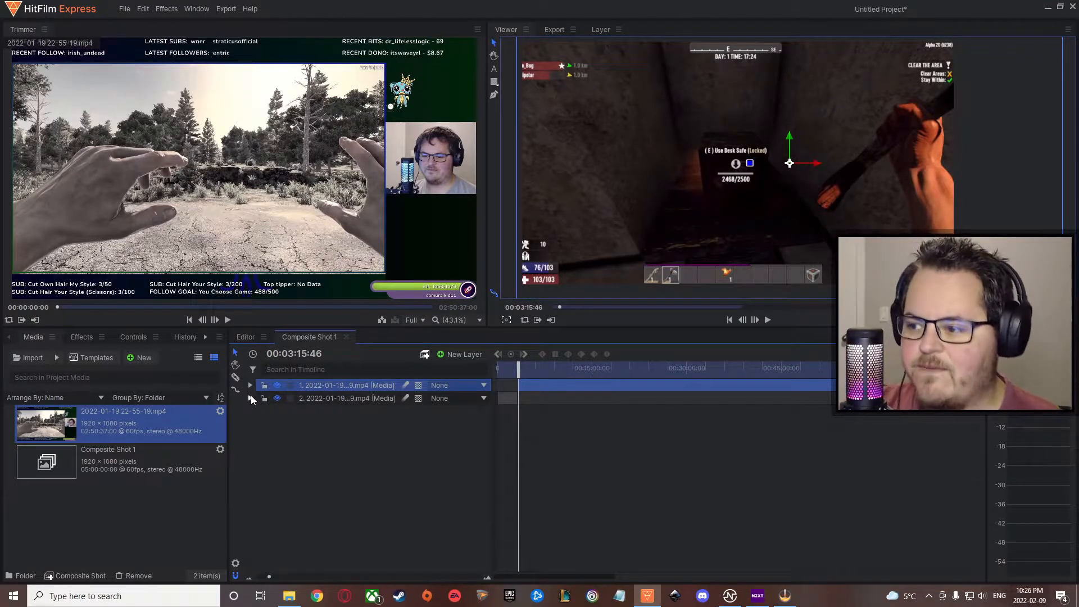
pyautogui.click(251, 386)
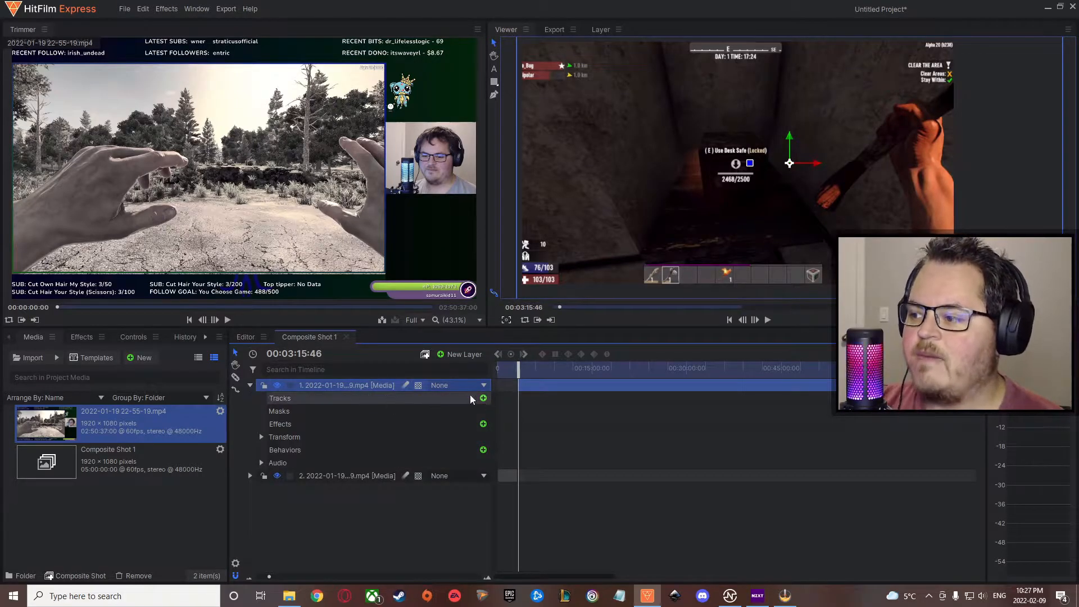
pyautogui.click(251, 385)
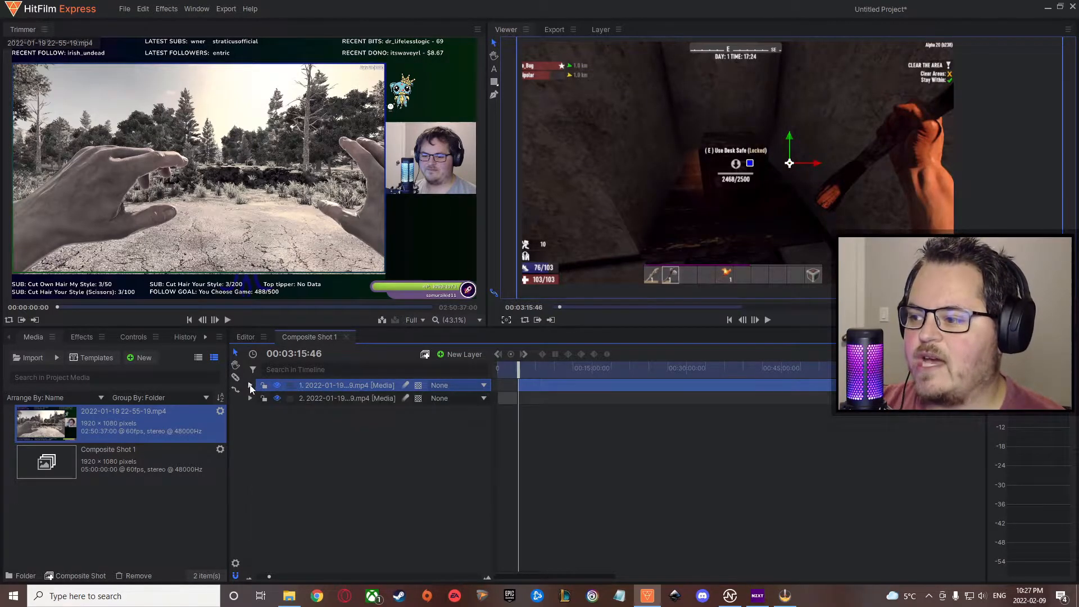
# Step: Slide the upper layer to start at 00:03:08:26 so it overlaps the end of the lower layer
pyautogui.click(516, 374)
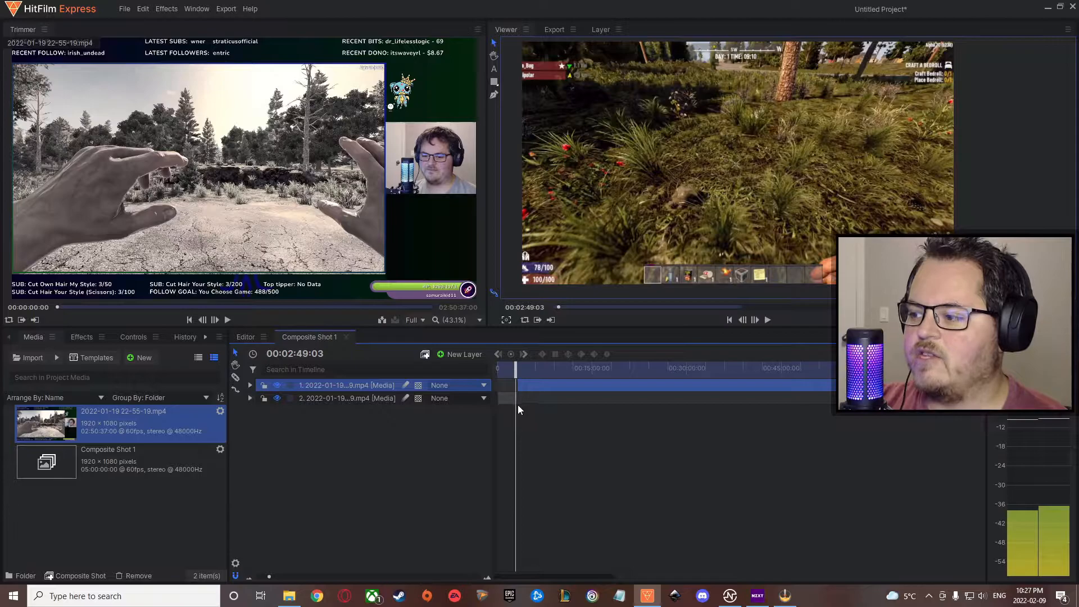
pyautogui.scroll(5, 518, 406)
pyautogui.moveTo(798, 385)
pyautogui.mouseDown()
pyautogui.moveTo(753, 369)
pyautogui.moveTo(769, 366)
pyautogui.moveTo(794, 385)
pyautogui.mouseUp()
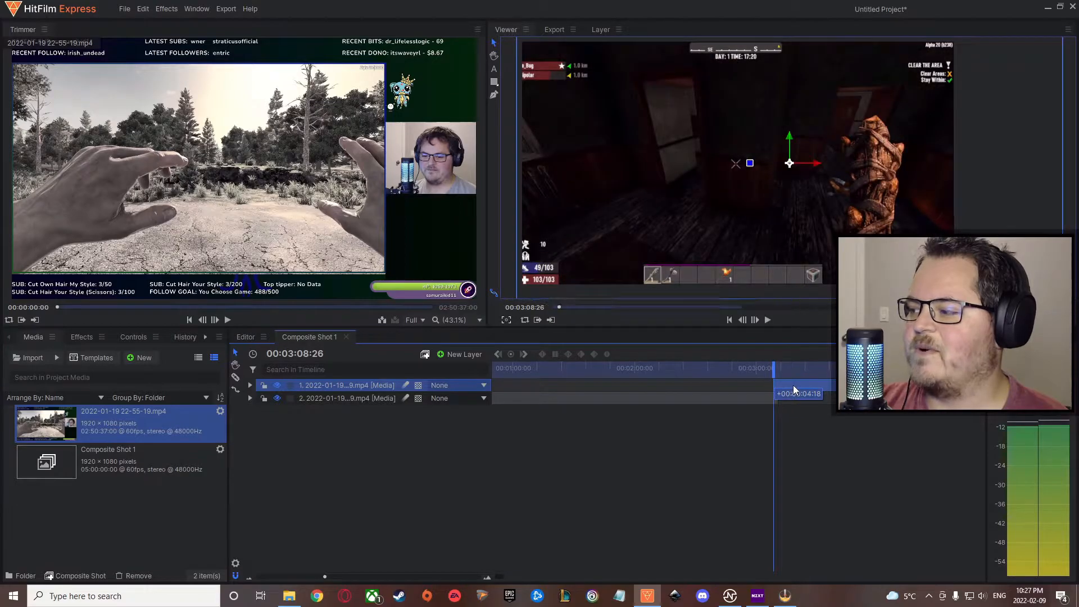
# Step: Add a keyframe for the lower layer's audio Level at 00:03:08:26, where the overlap begins
pyautogui.click(759, 397)
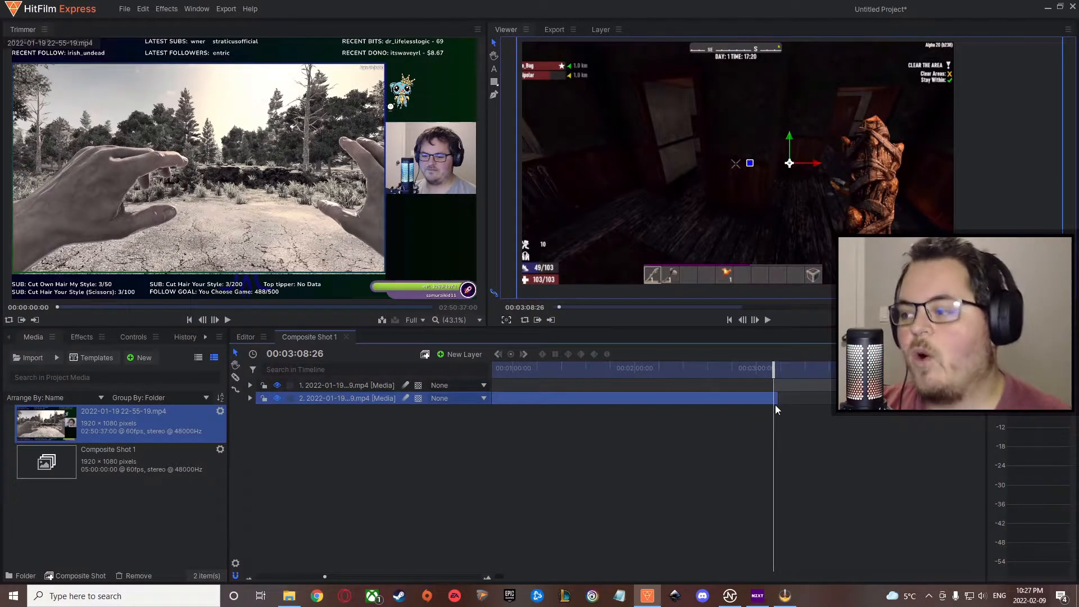
pyautogui.click(251, 398)
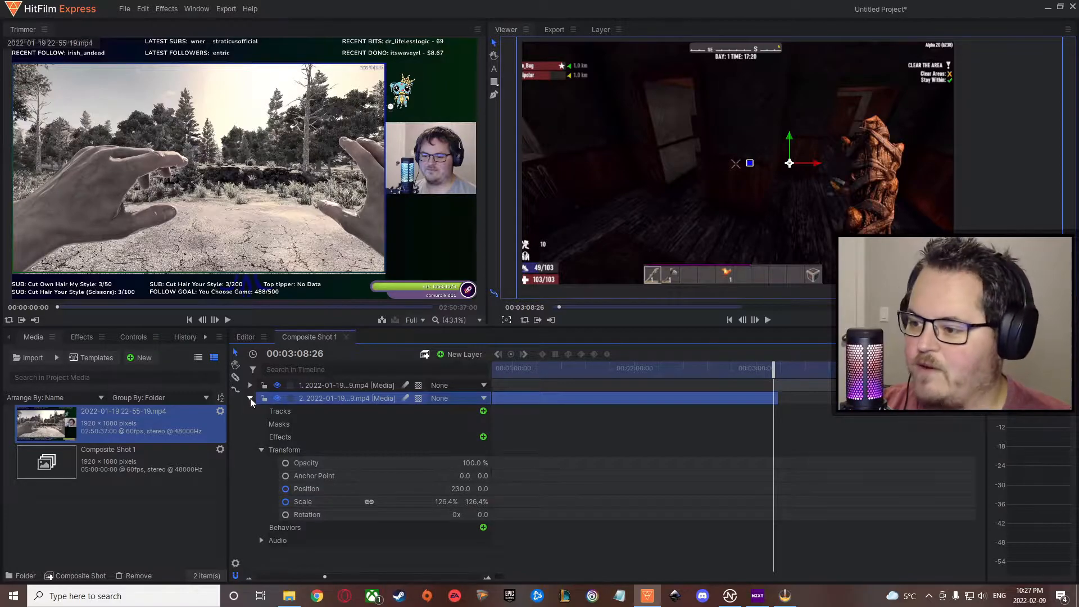
pyautogui.click(261, 540)
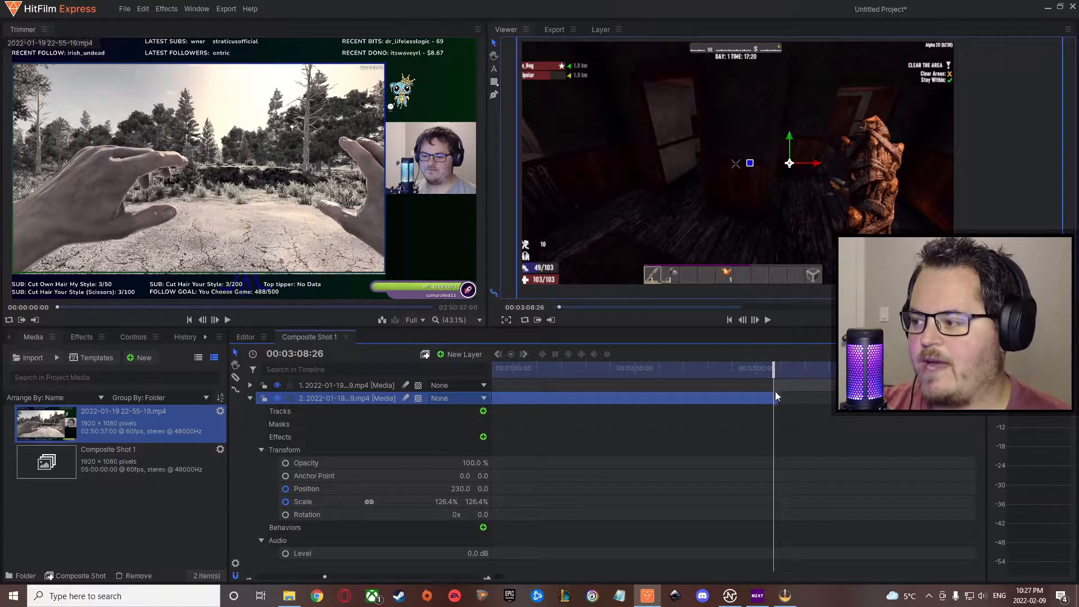
pyautogui.click(402, 554)
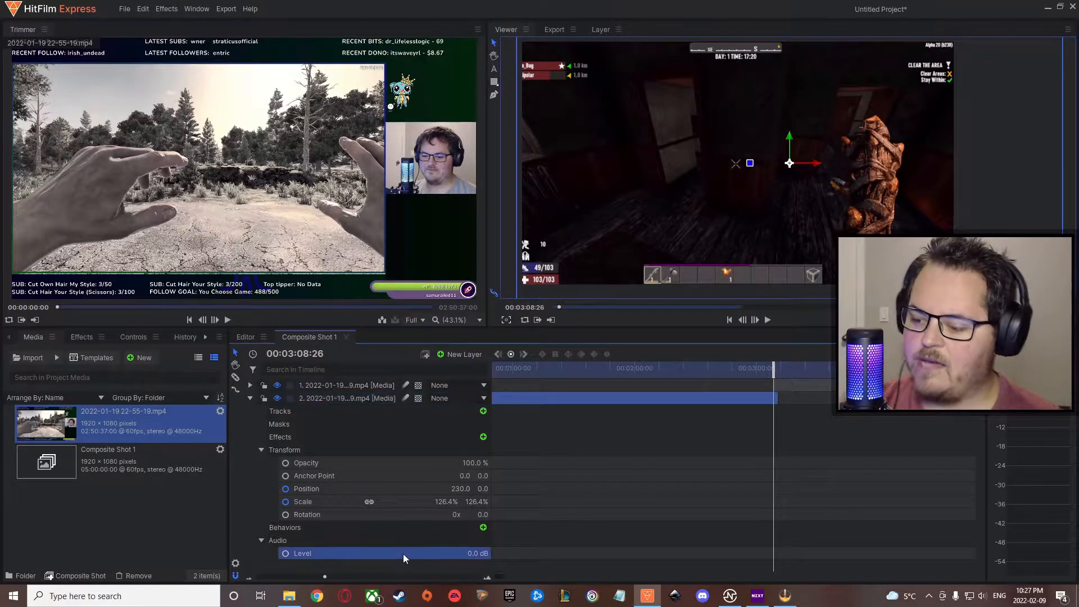
pyautogui.press('k')
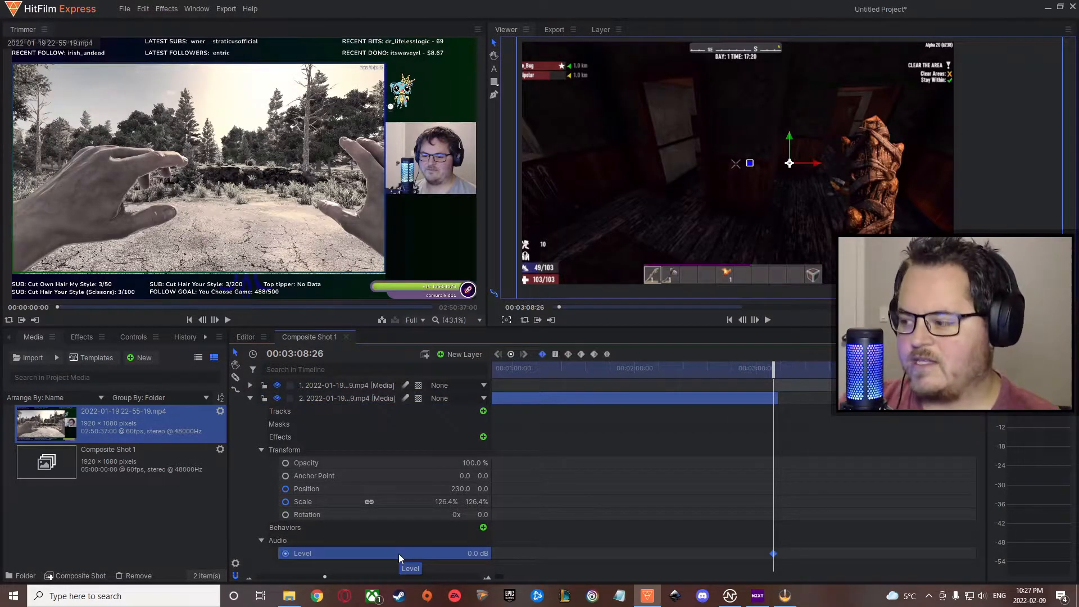
# Step: Advance one frame to 00:03:08:27 and set the lower layer's audio Level to -30 dB
pyautogui.scroll(2, 784, 409)
pyautogui.scroll(3, 782, 405)
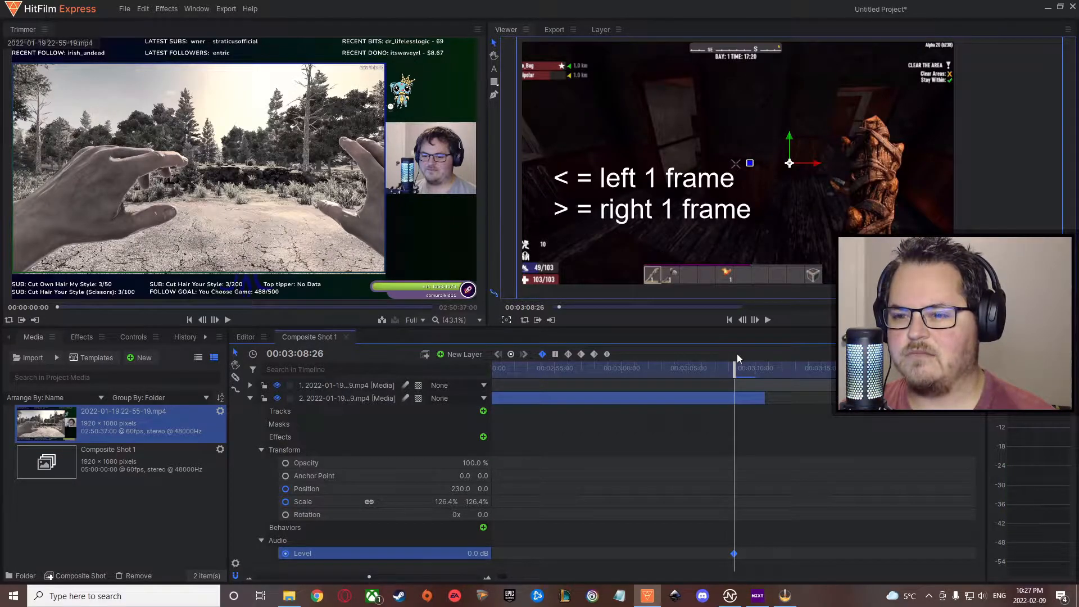
pyautogui.press('Left')
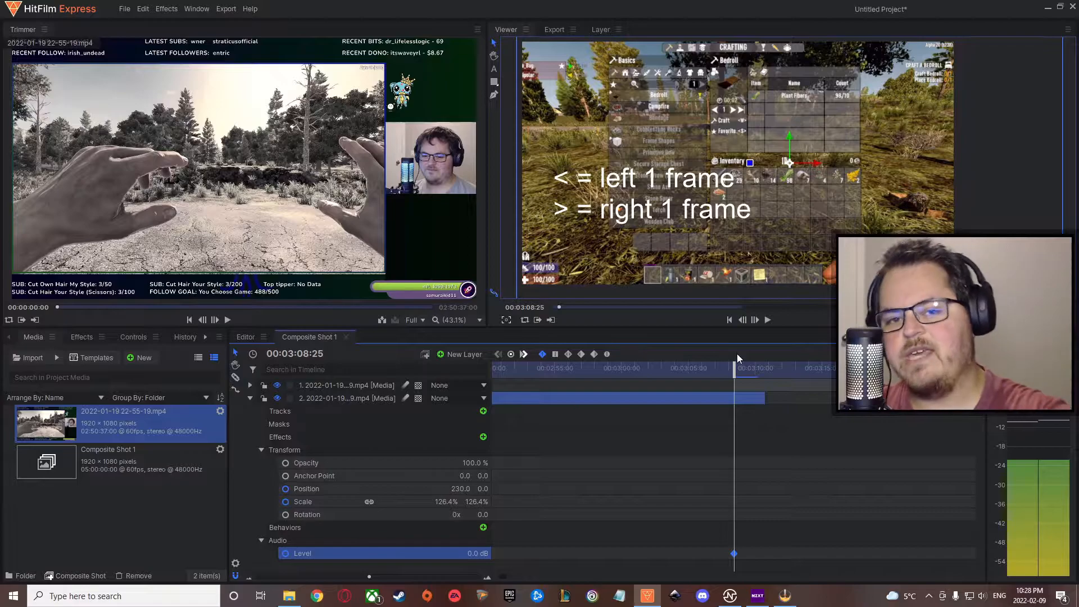
pyautogui.press('Right')
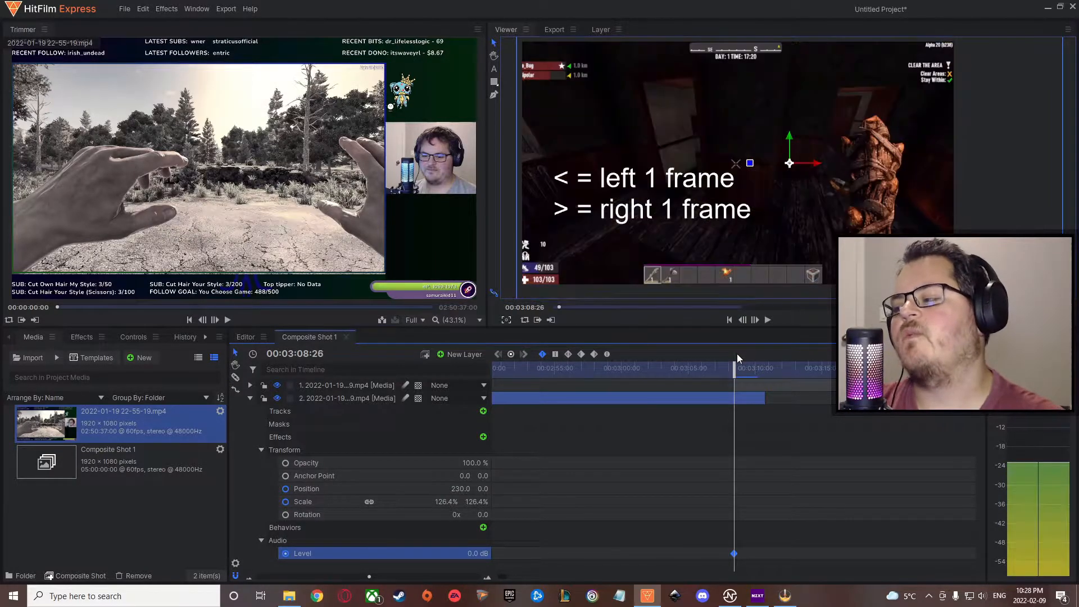
pyautogui.press('Right')
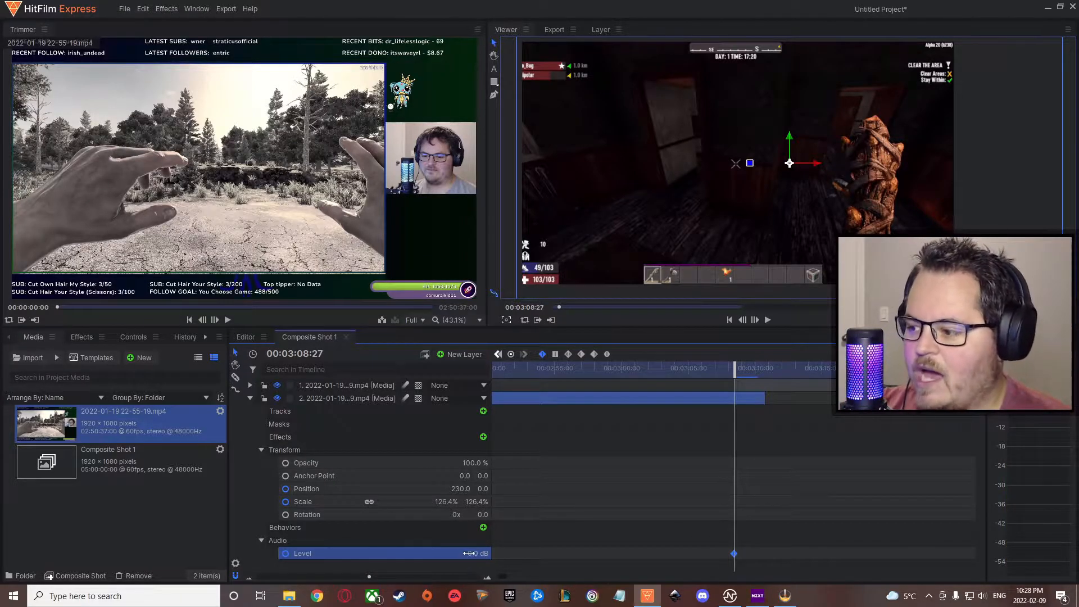
pyautogui.press('Return')
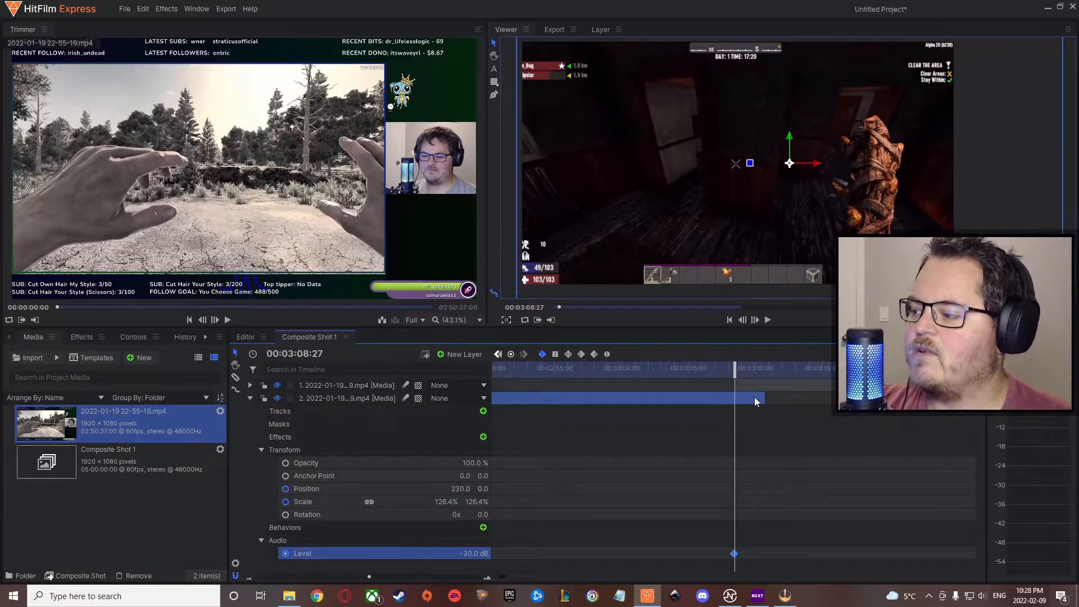
# Step: Examine the two adjacent audio Level keyframes on the lower layer at 00:03:08:26 and 00:03:08:27
pyautogui.moveTo(735, 366)
pyautogui.mouseDown()
pyautogui.moveTo(762, 368)
pyautogui.moveTo(735, 368)
pyautogui.mouseUp()
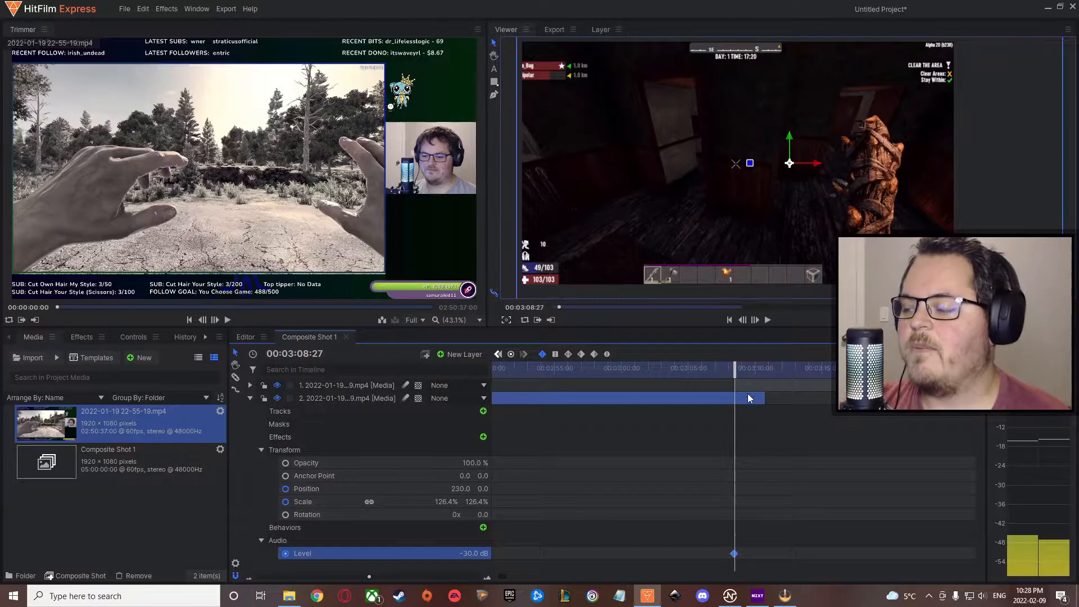
pyautogui.scroll(3, 746, 413)
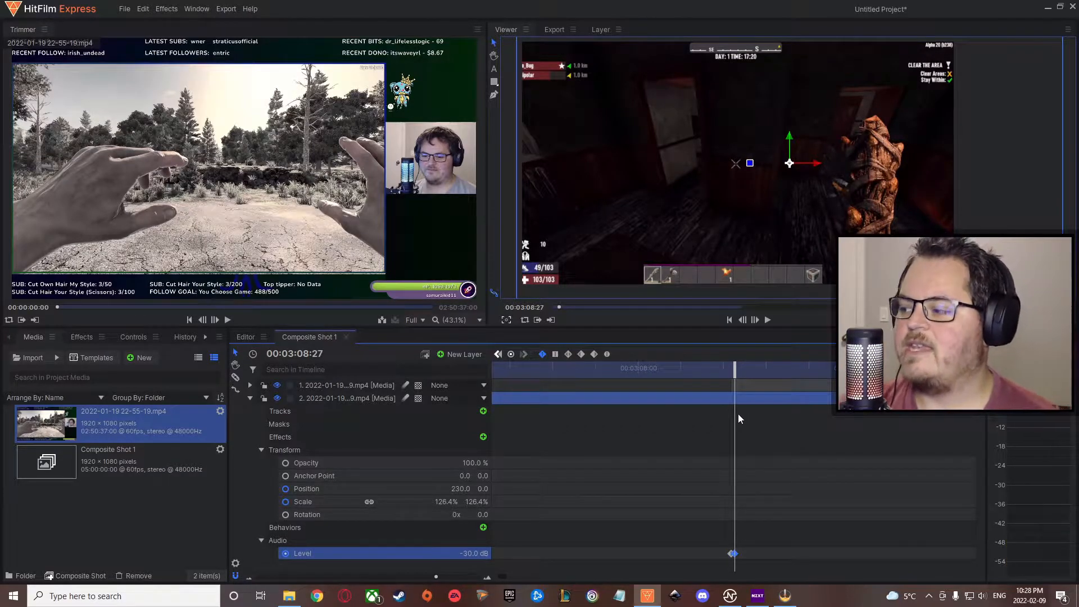
pyautogui.scroll(-3, 757, 434)
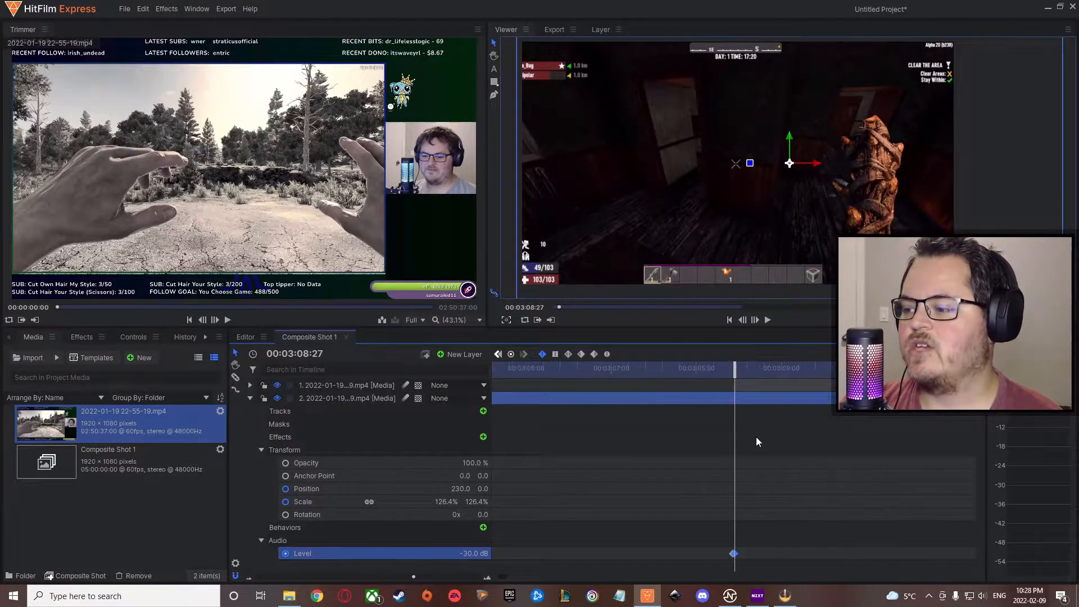
pyautogui.scroll(-5, 756, 437)
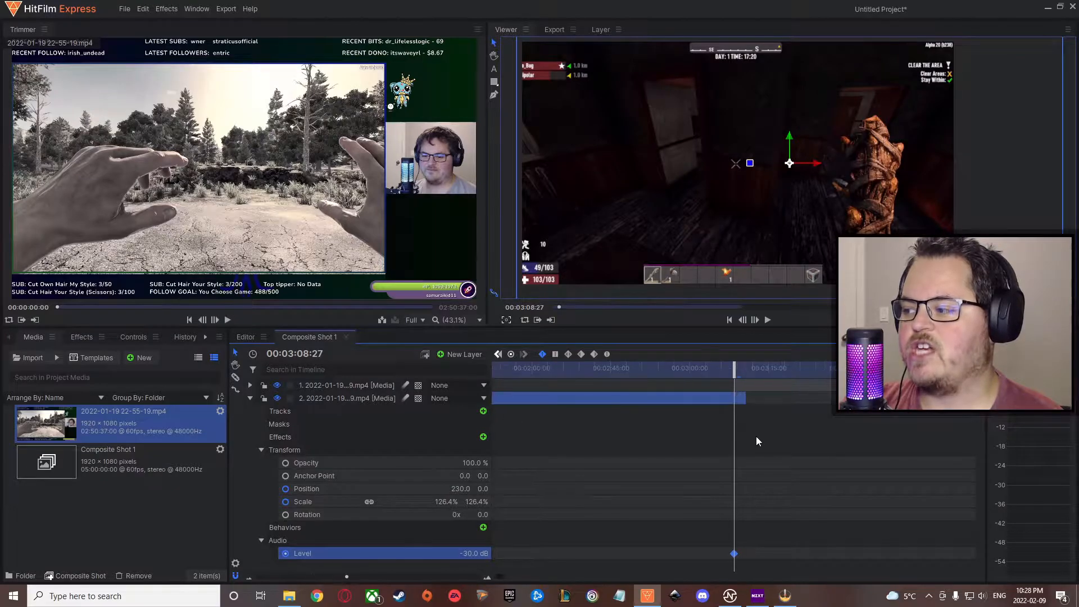
pyautogui.scroll(5, 756, 436)
pyautogui.scroll(3, 756, 437)
# Step: Set the upper layer's Opacity to 0% at 00:03:08:26 and add an Opacity keyframe there
pyautogui.click(725, 367)
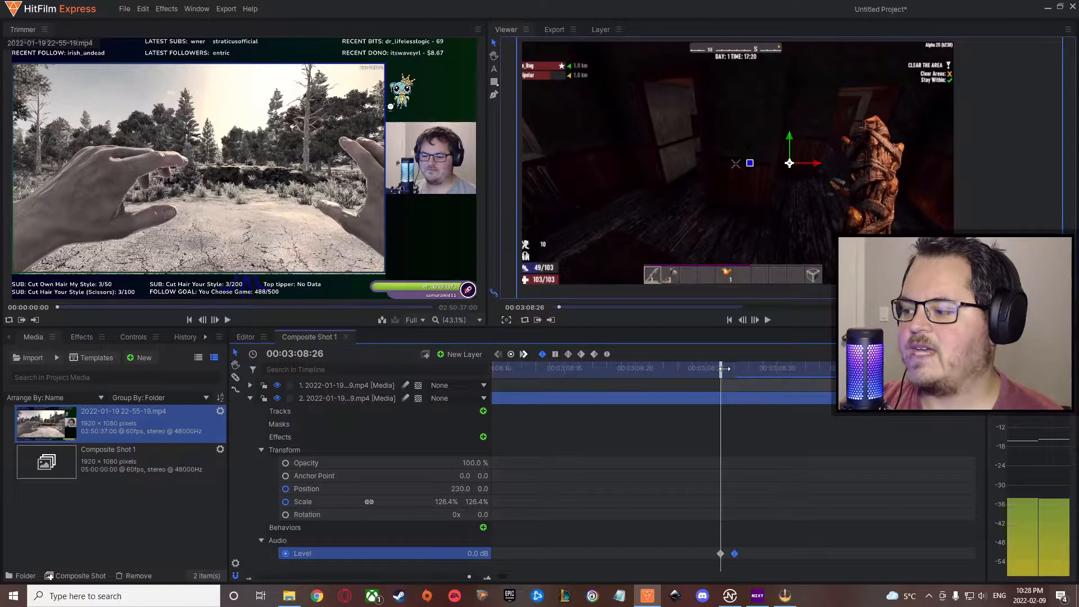
pyautogui.scroll(-4, 751, 450)
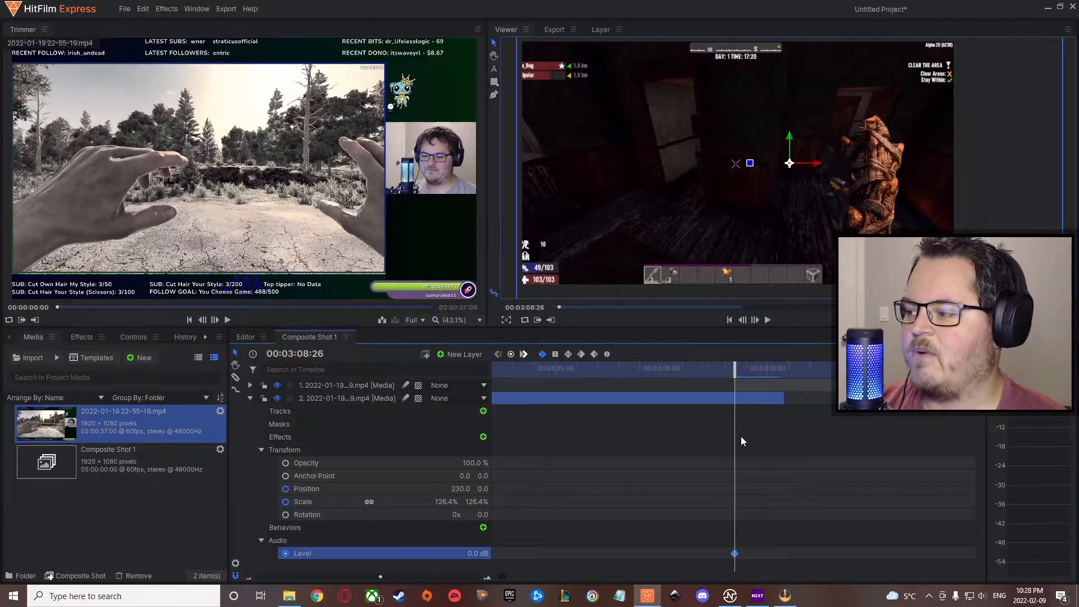
pyautogui.click(757, 384)
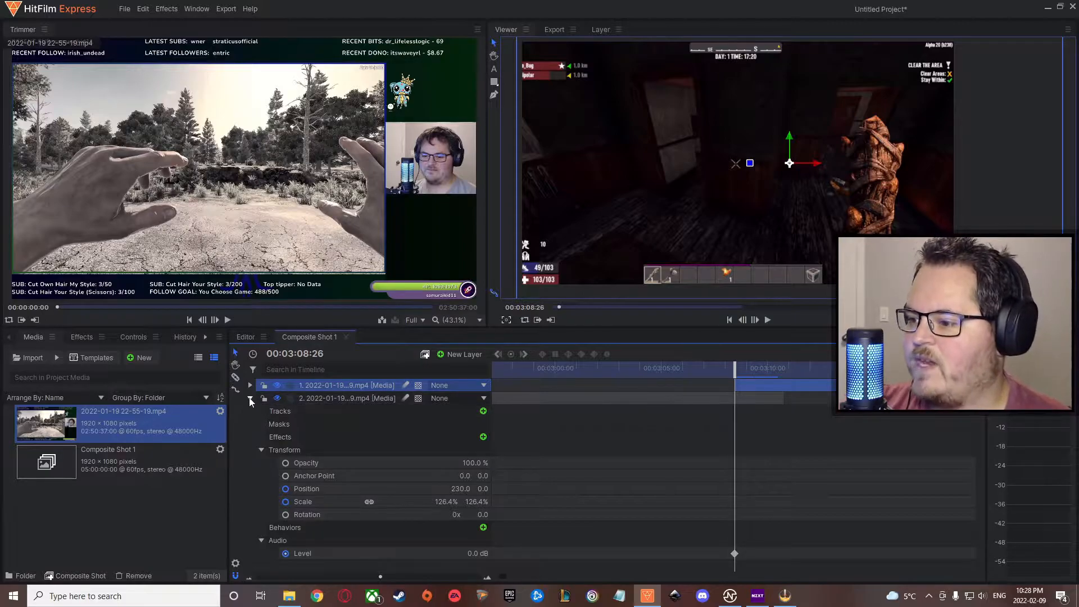
pyautogui.click(248, 398)
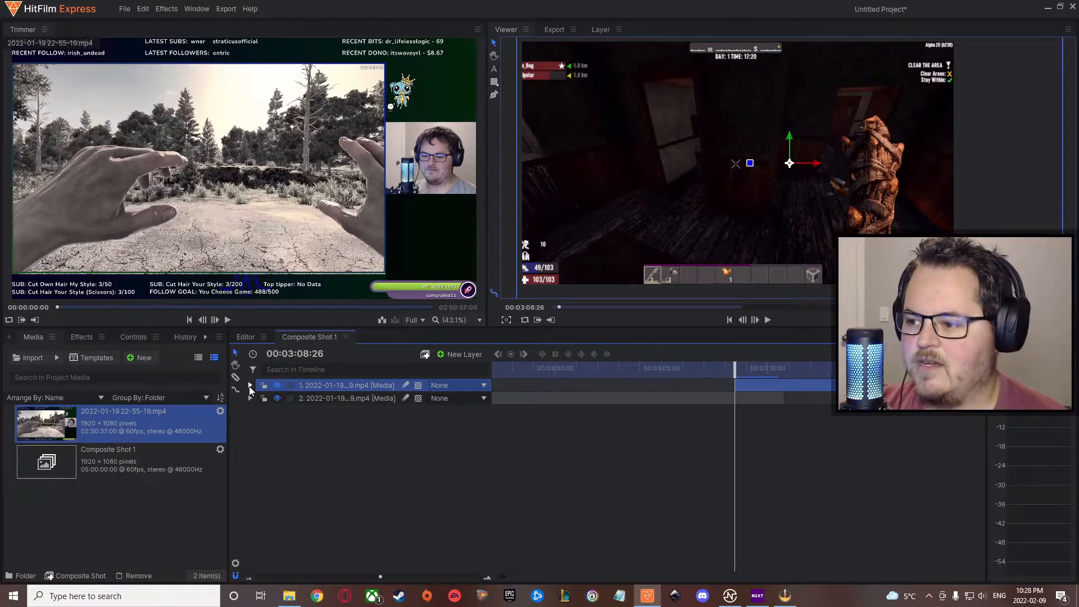
pyautogui.click(250, 385)
pyautogui.click(261, 437)
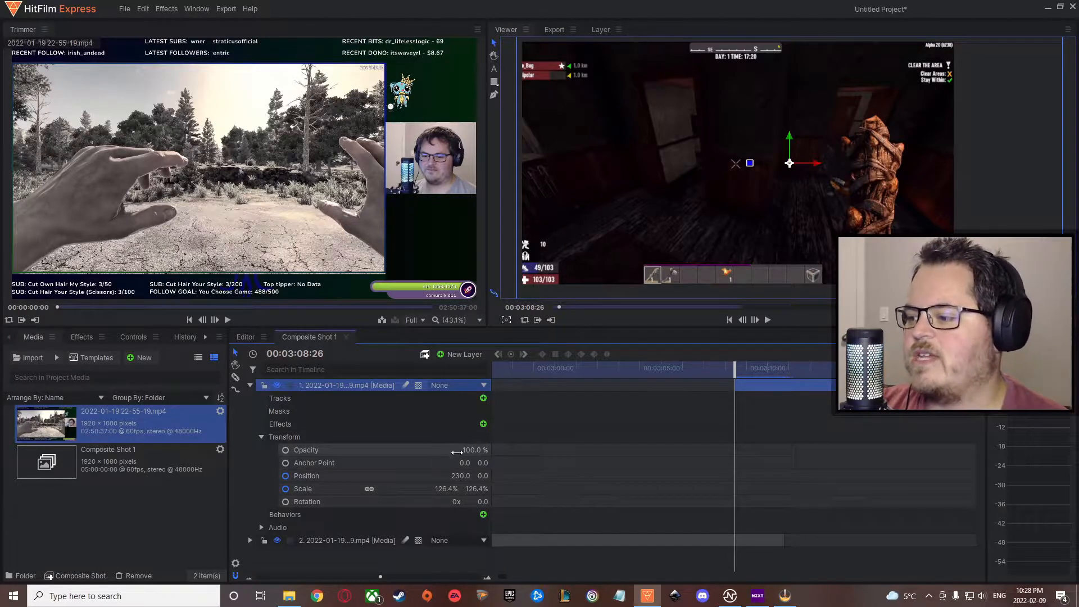
pyautogui.write('0')
pyautogui.press('Return')
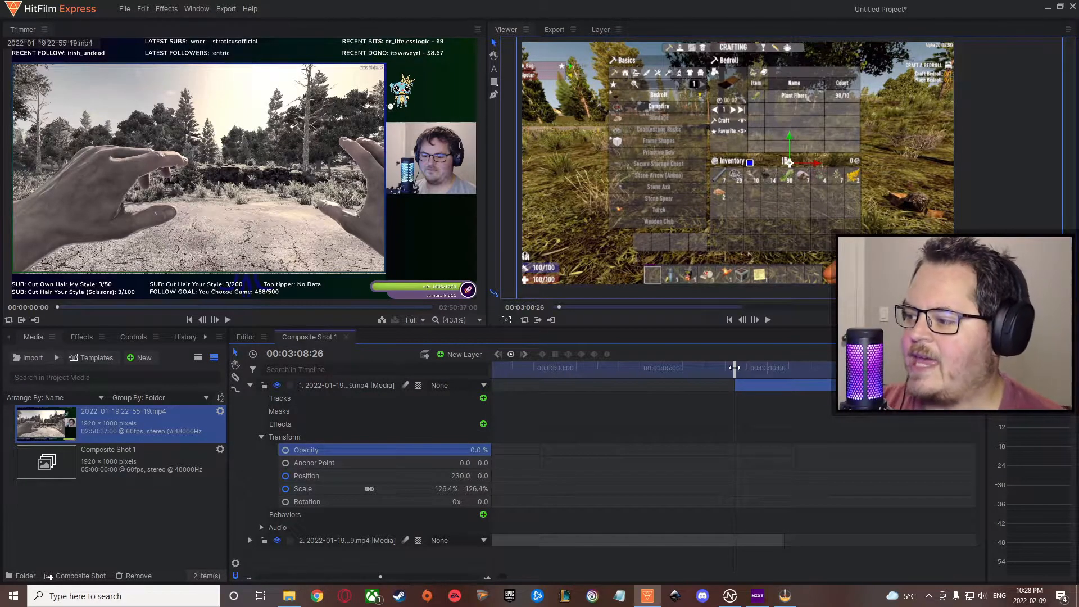
pyautogui.click(285, 450)
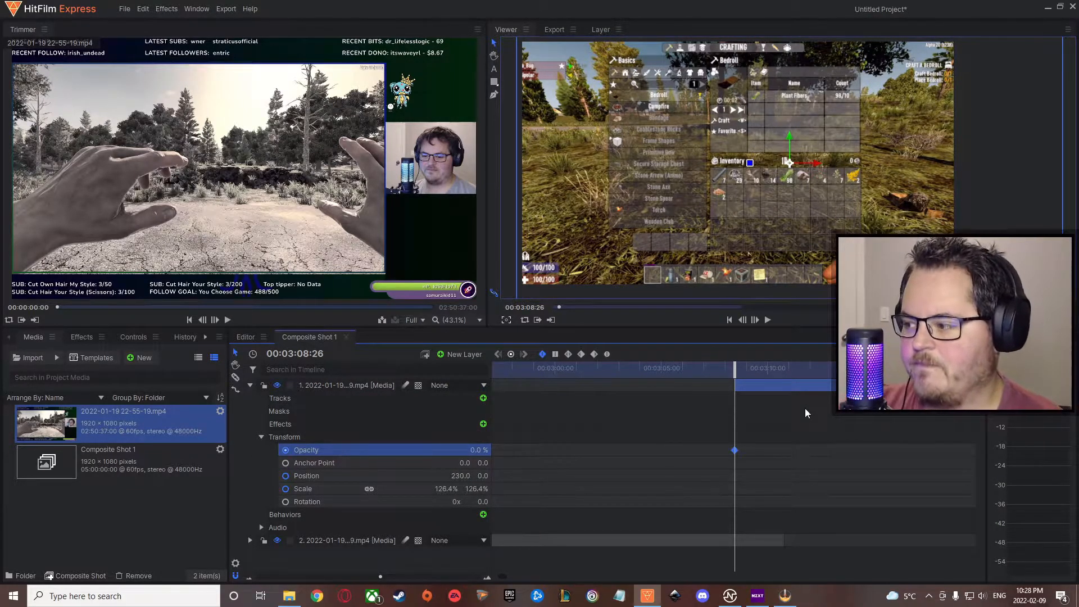
# Step: Set the upper layer's Opacity to 100% at 00:03:09:37 to complete the fade-in
pyautogui.moveTo(735, 366); pyautogui.dragTo(759, 368)
pyautogui.click(482, 449)
pyautogui.write('0')
pyautogui.press('Return')
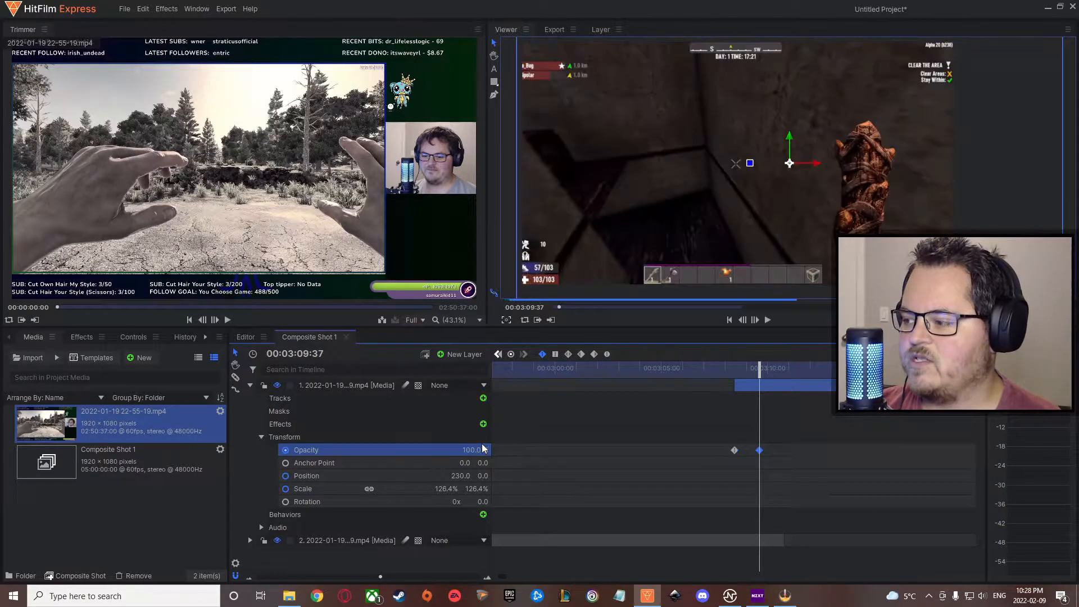
# Step: Play back the section around the overlap to check the upper layer's fade-in
pyautogui.moveTo(760, 368); pyautogui.dragTo(727, 374)
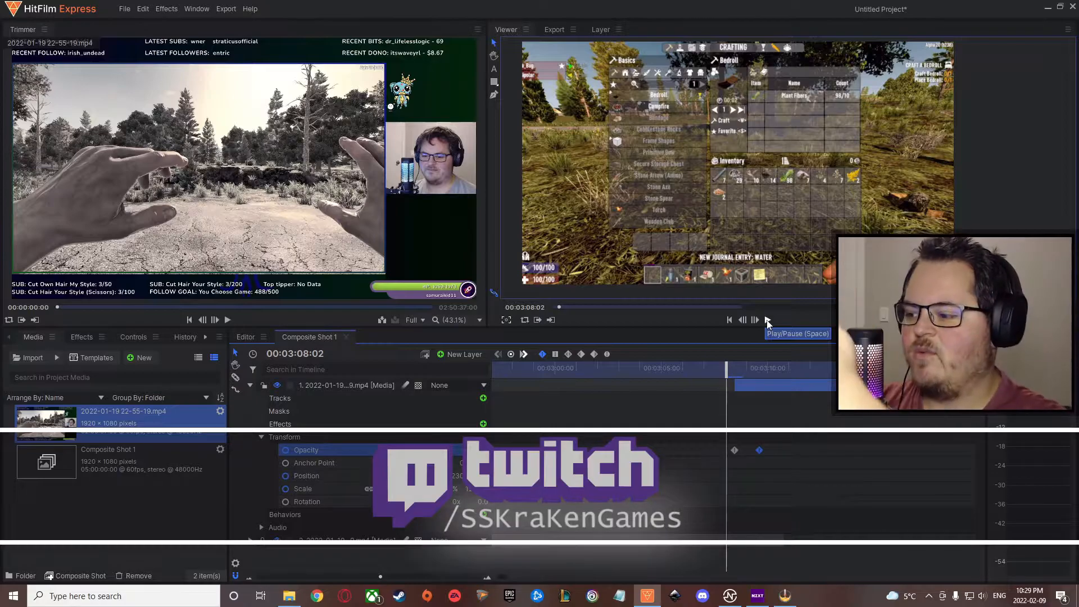
pyautogui.click(768, 320)
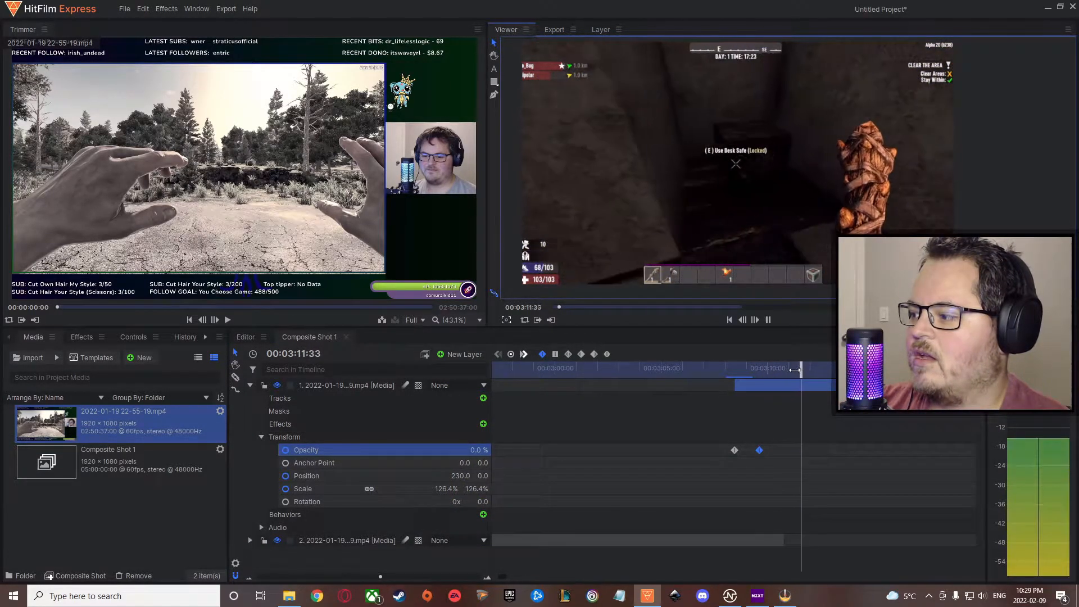
pyautogui.moveTo(793, 368); pyautogui.dragTo(616, 366)
pyautogui.click(768, 320)
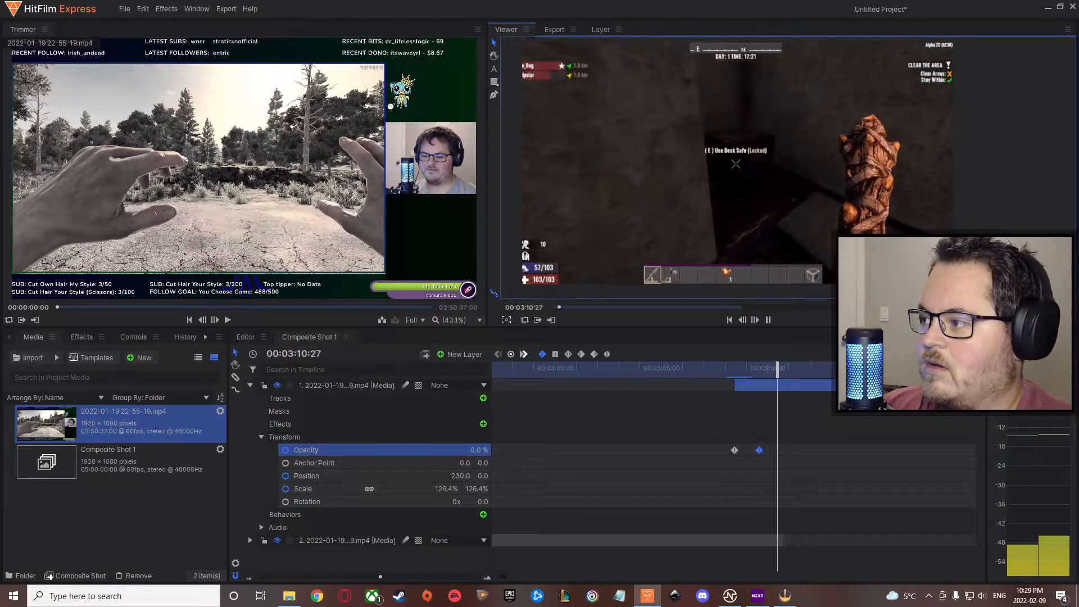
pyautogui.click(768, 320)
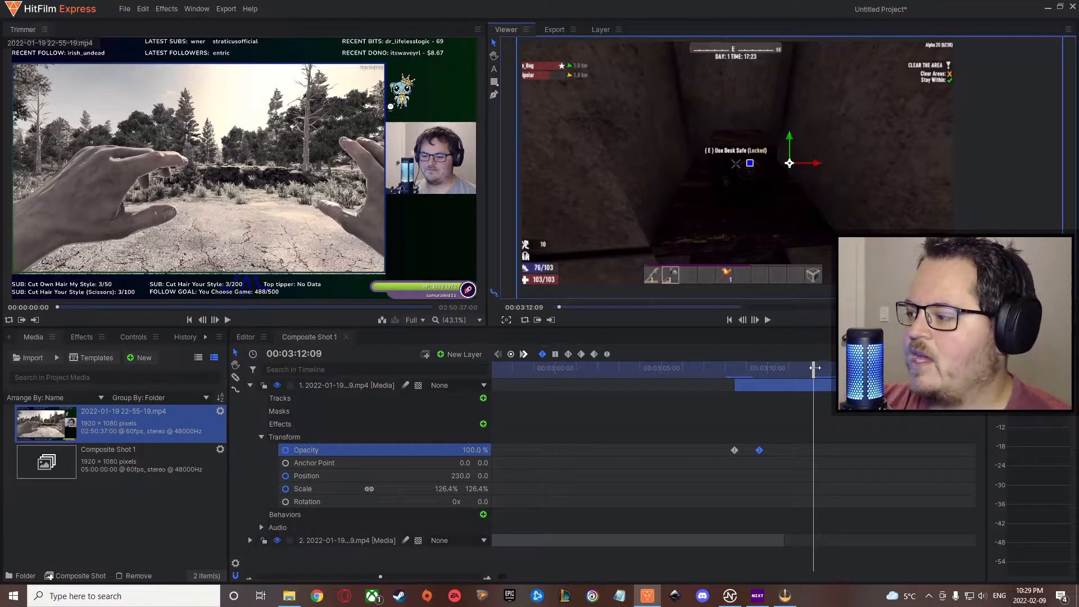
pyautogui.press('space')
# Step: Add a Scale keyframe to the upper layer at 00:36:00:48, keeping the scale at 126.4%
pyautogui.scroll(-3, 717, 449)
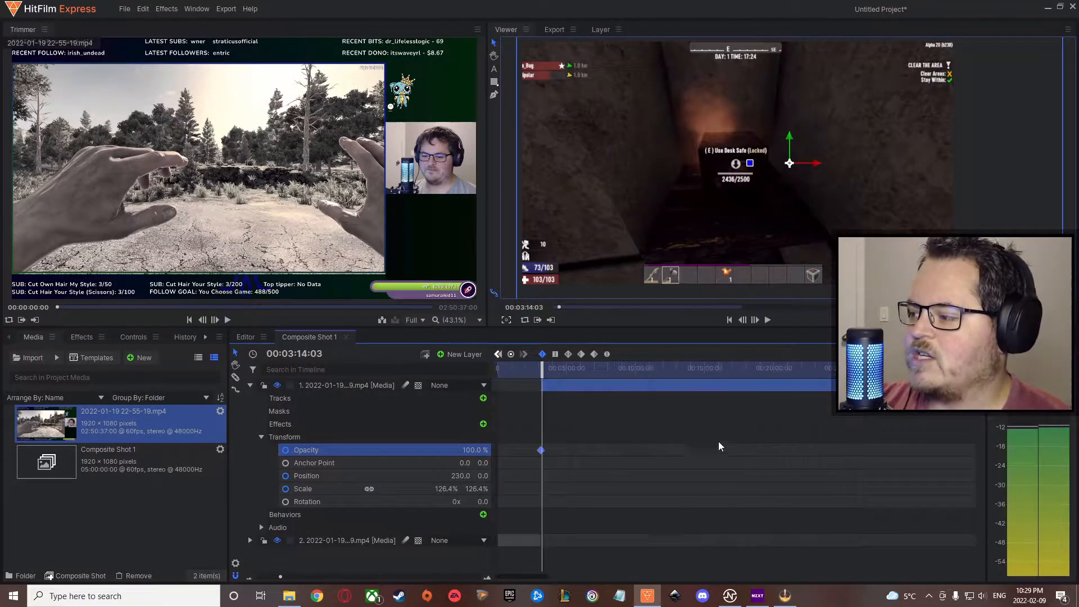
pyautogui.scroll(-3, 717, 449)
pyautogui.moveTo(504, 369); pyautogui.dragTo(554, 368)
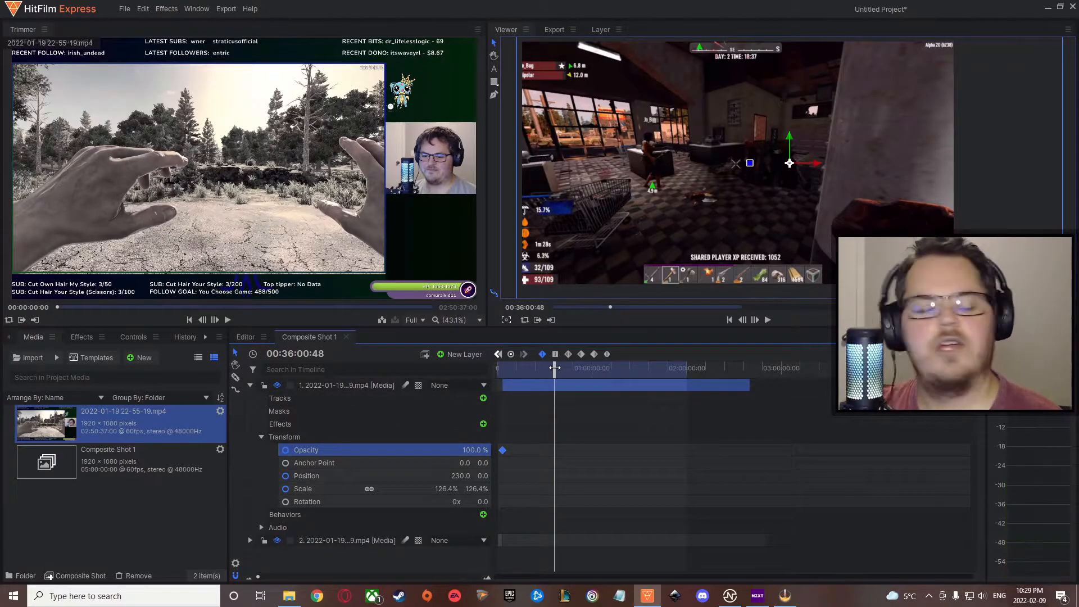
pyautogui.scroll(5, 662, 471)
pyautogui.scroll(2, 677, 472)
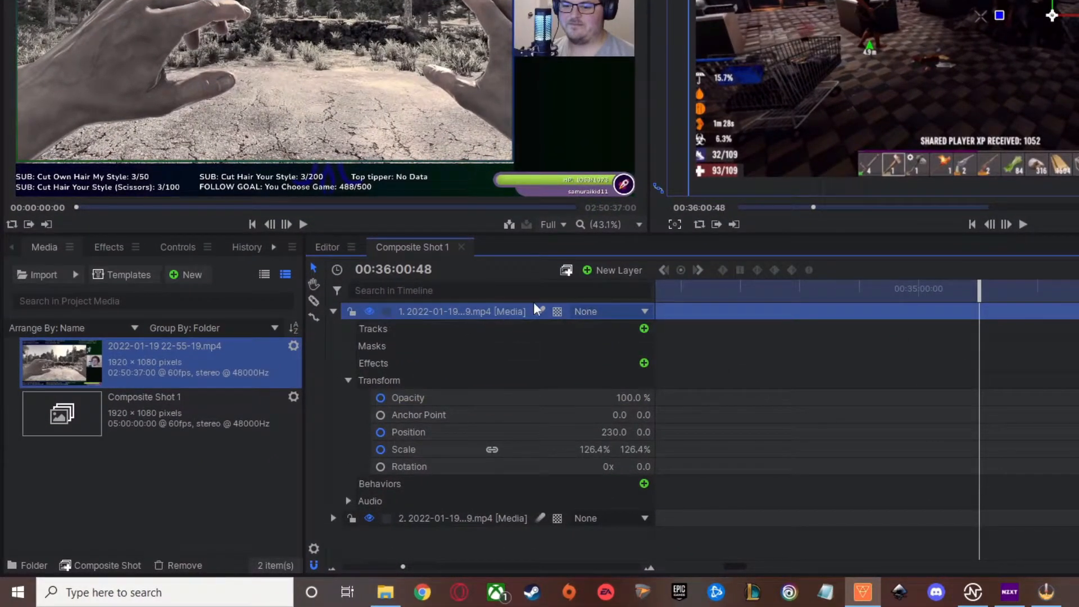
pyautogui.click(448, 456)
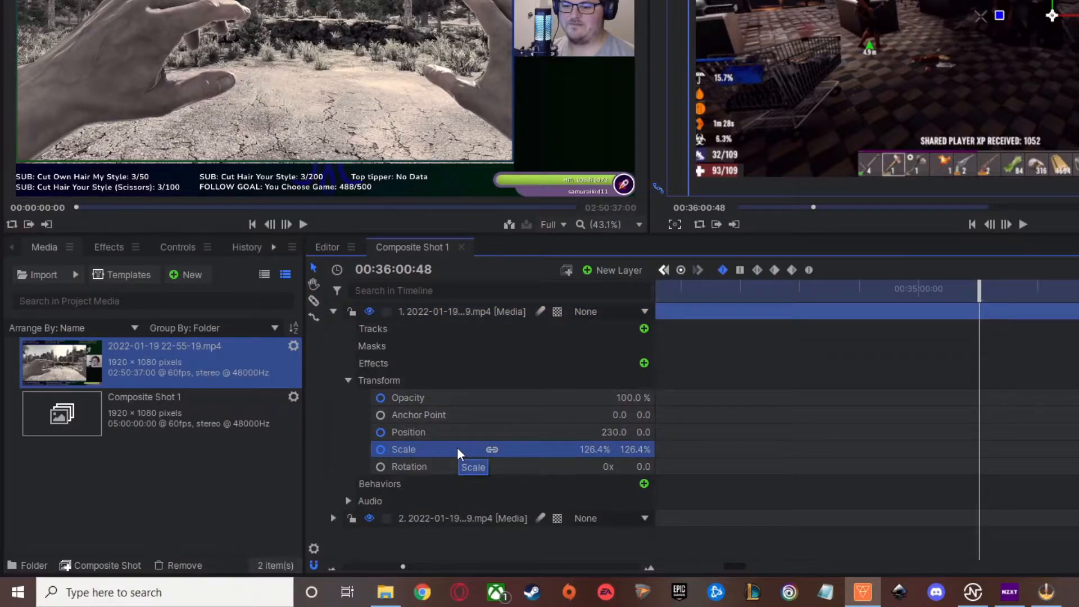
pyautogui.hotkey('ctrl', 'v')
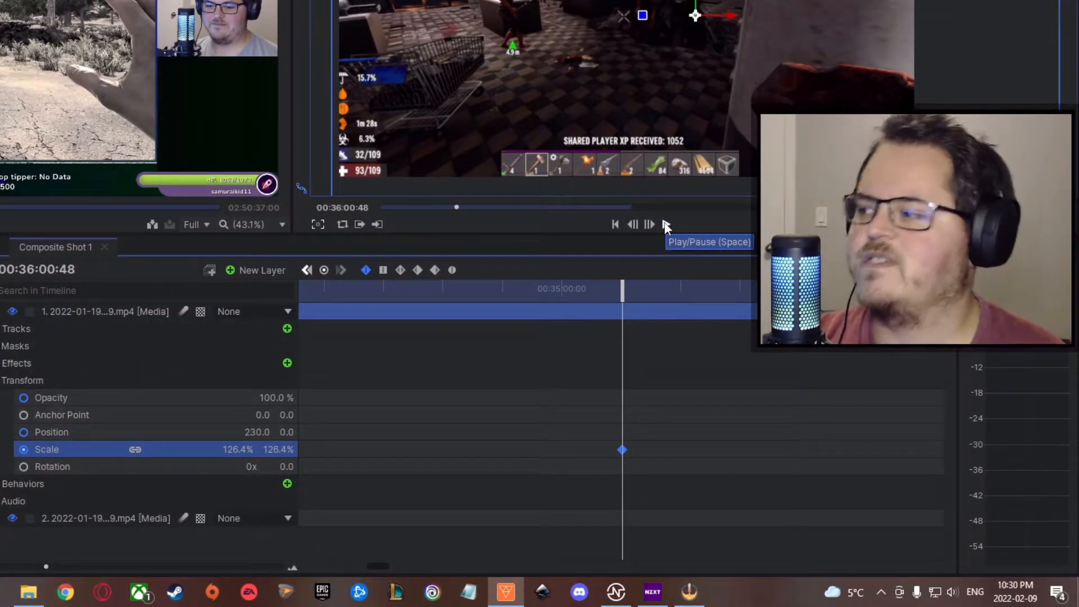
# Step: Play back the footage following the Scale keyframe and return to just before that keyframe
pyautogui.click(666, 225)
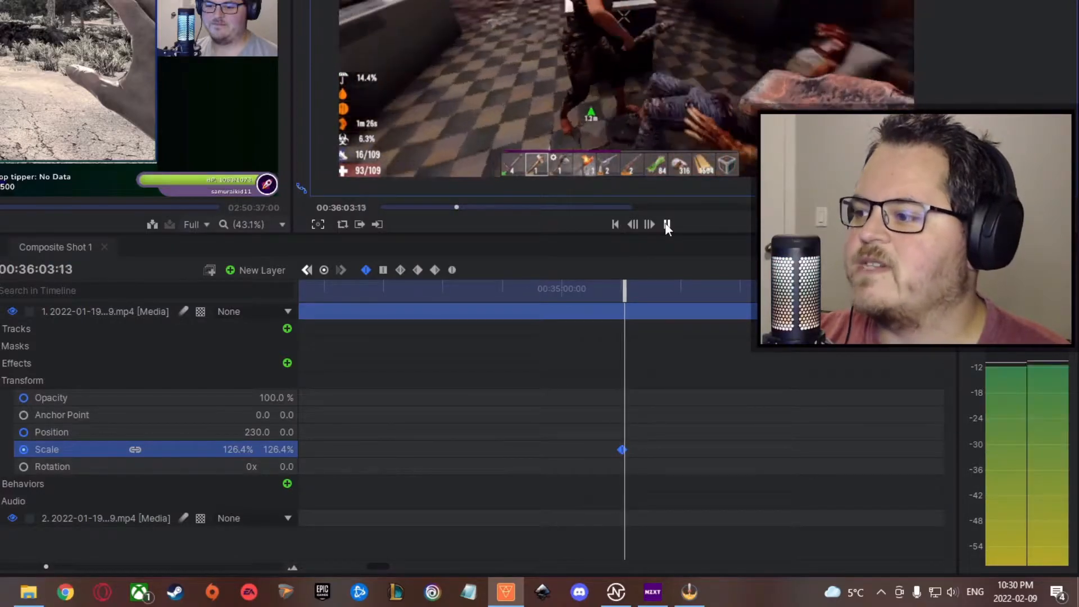
pyautogui.click(667, 224)
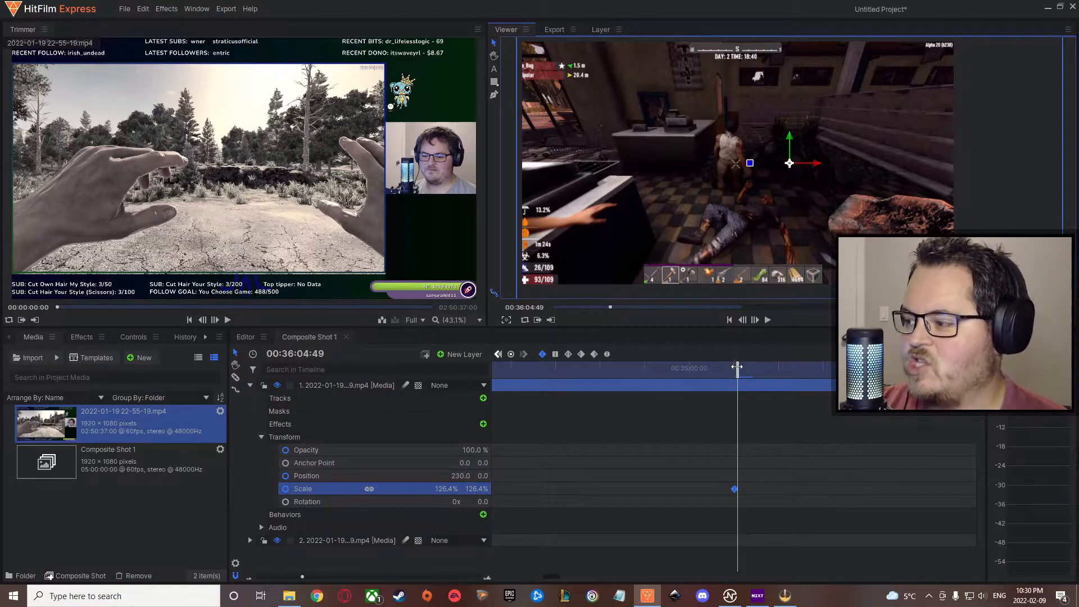
pyautogui.moveTo(737, 366); pyautogui.dragTo(734, 368)
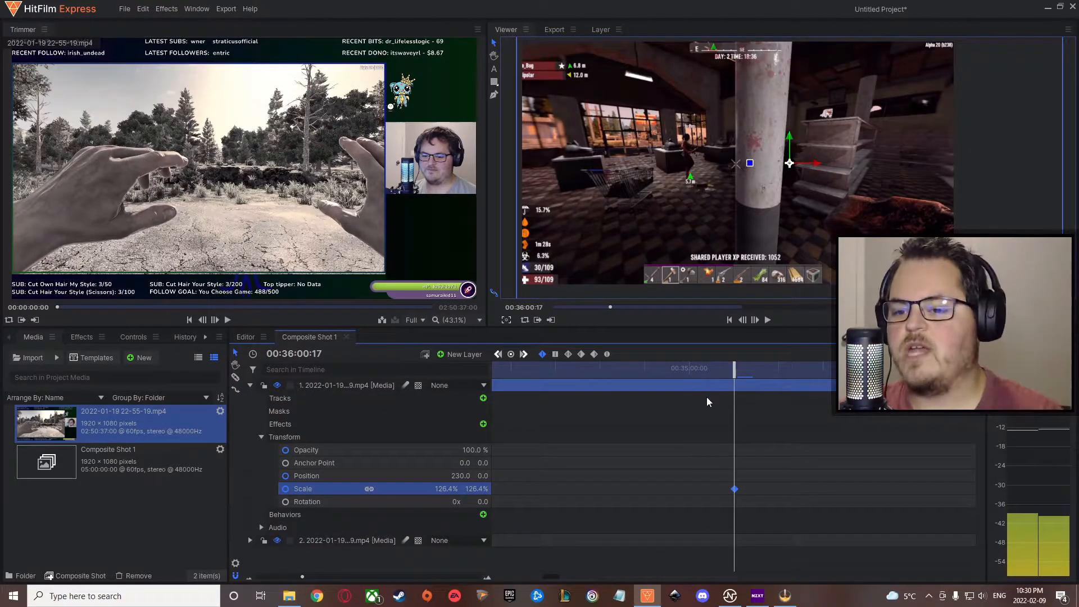
# Step: Add a Position keyframe to the upper layer at 00:36:00:48, aligned with the Scale keyframe
pyautogui.scroll(5, 731, 463)
pyautogui.moveTo(734, 368); pyautogui.dragTo(755, 369)
pyautogui.scroll(7, 756, 444)
pyautogui.click(398, 476)
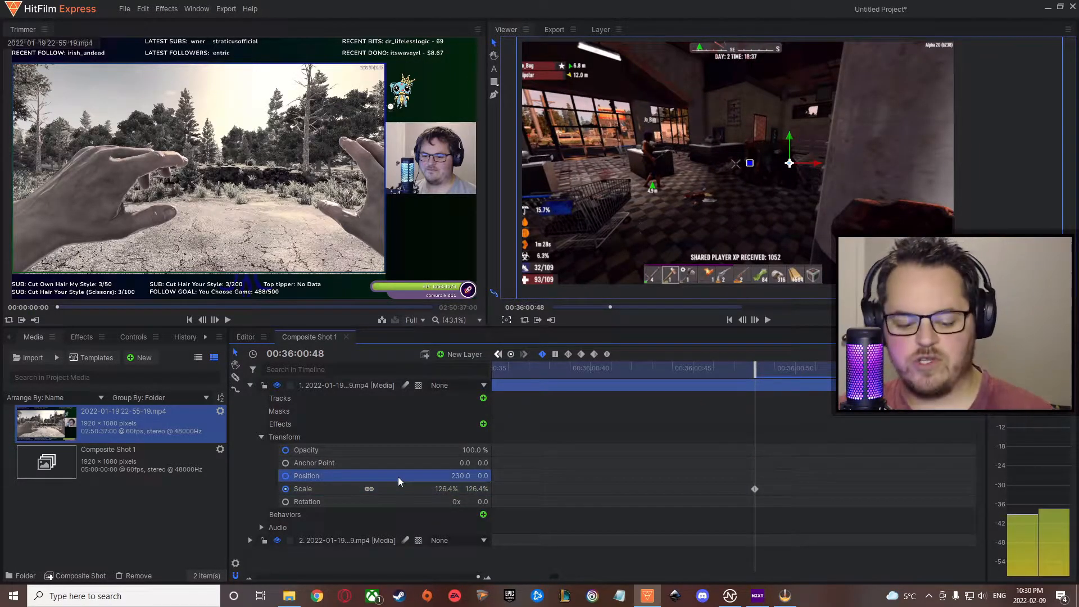
pyautogui.click(285, 477)
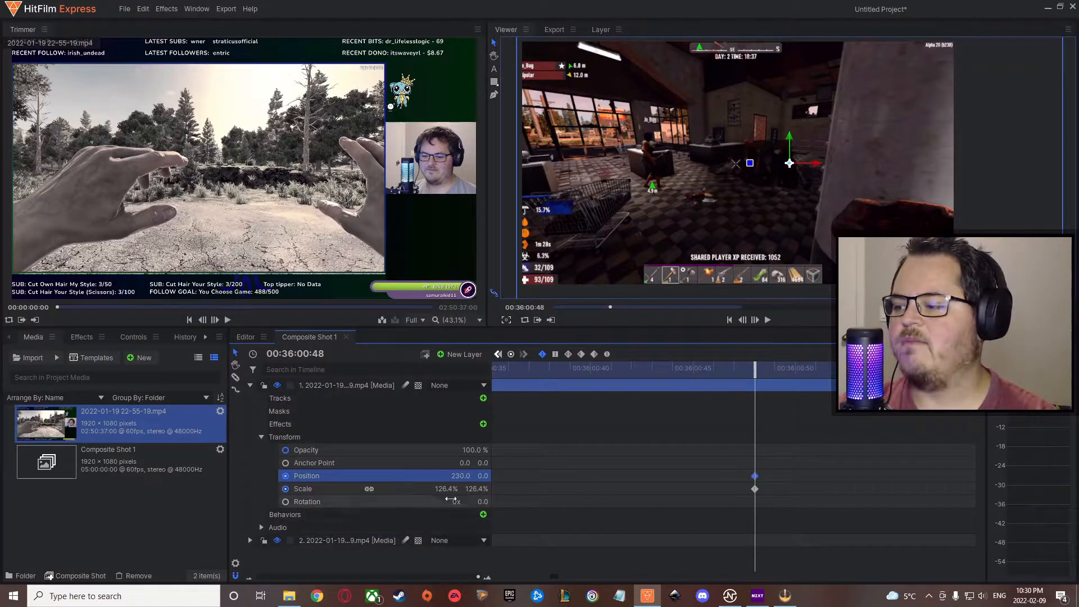
# Step: Play forward to 00:36:02:39 and set the upper layer's Scale there to 400%
pyautogui.scroll(-3, 677, 483)
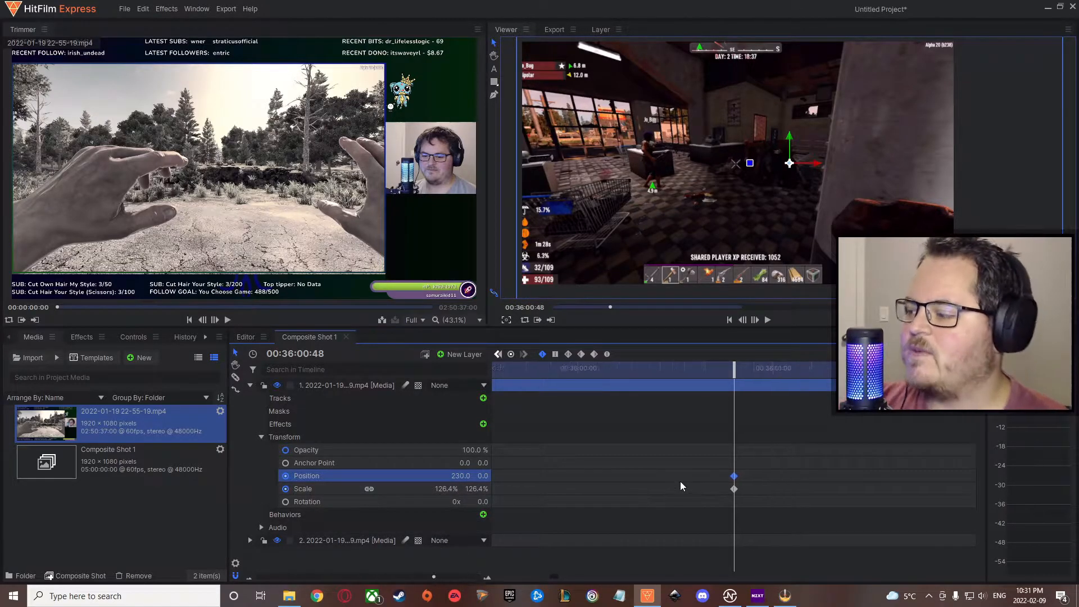
pyautogui.click(768, 321)
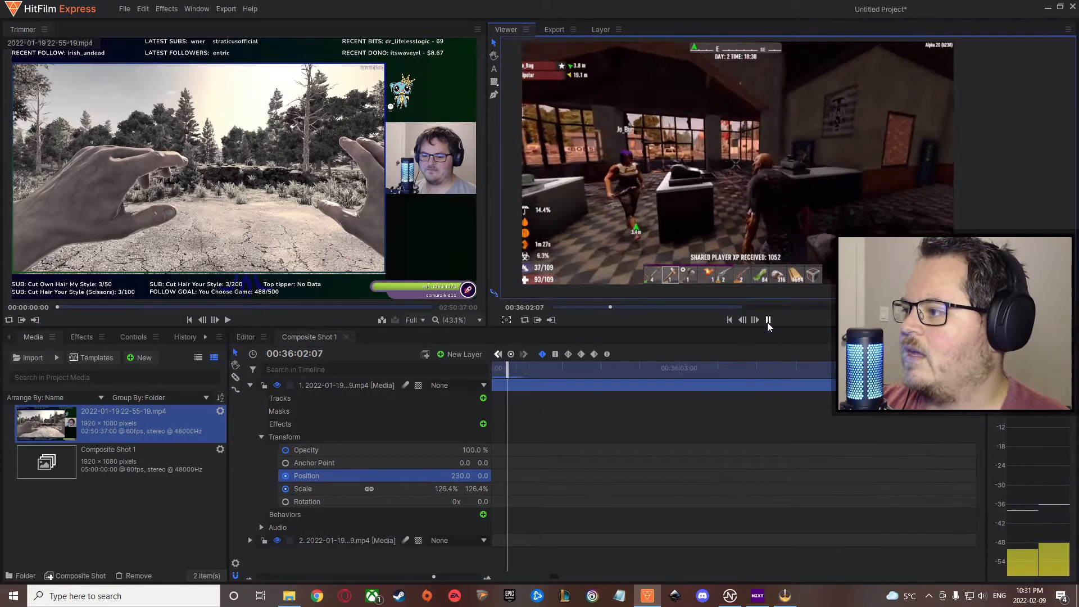
pyautogui.click(768, 320)
pyautogui.click(750, 166)
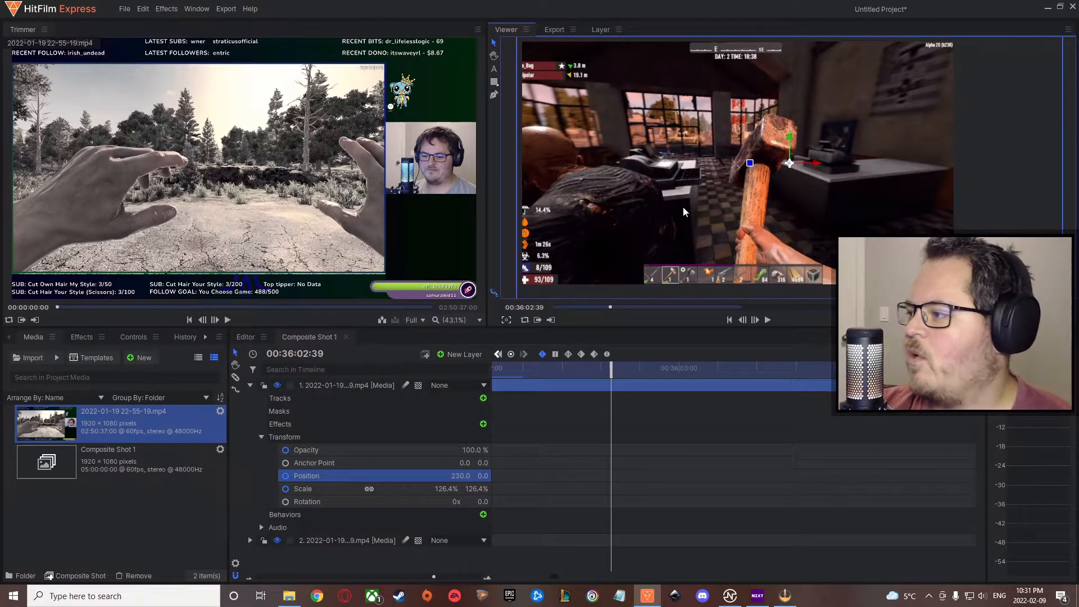
pyautogui.click(445, 489)
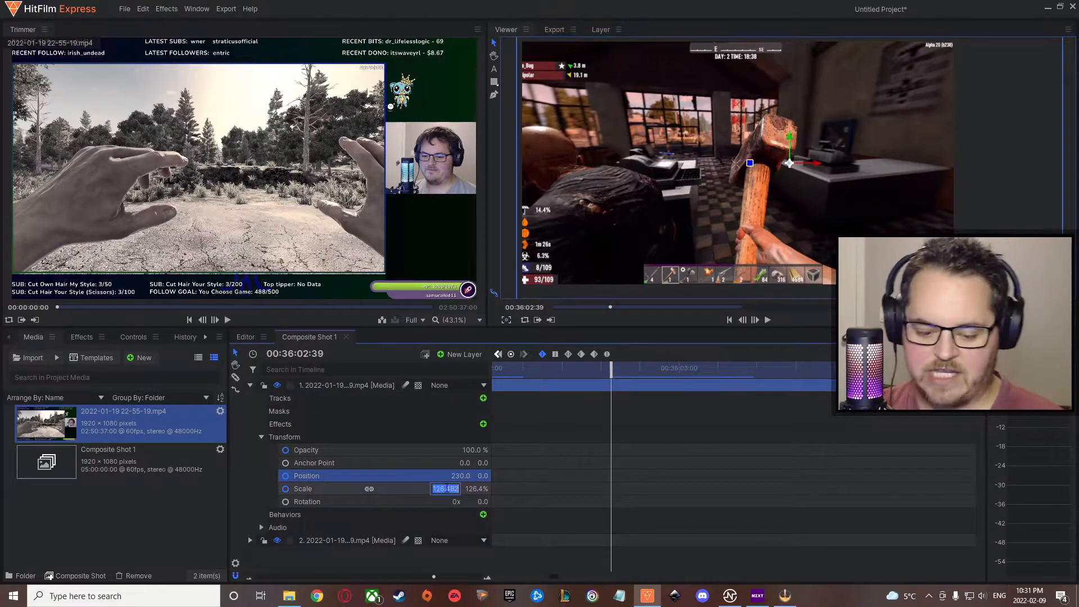
pyautogui.write('400')
pyautogui.press('Return')
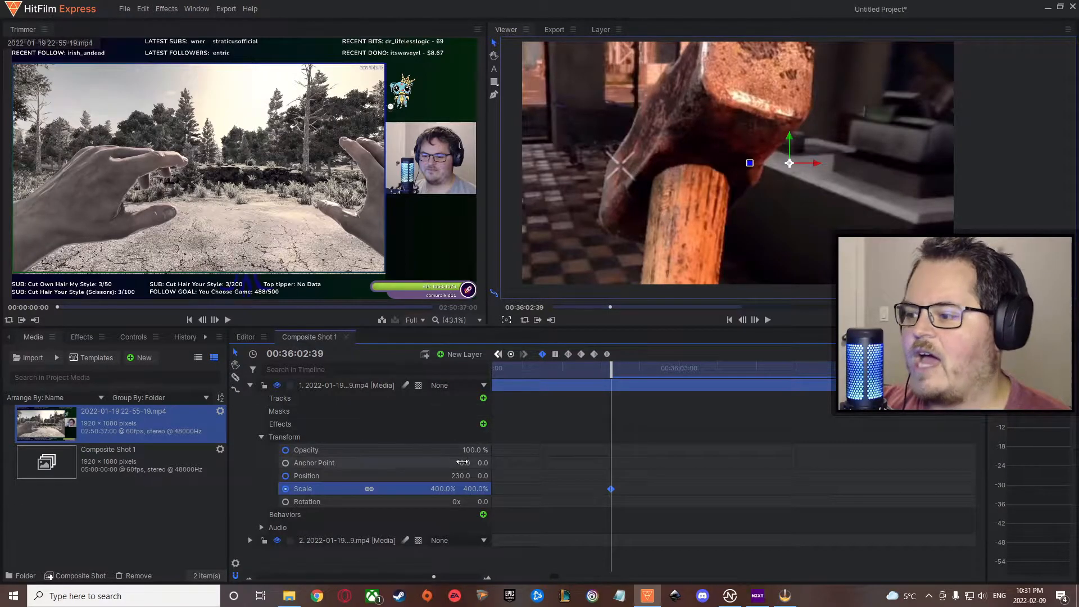
# Step: Move the upper layer horizontally to Position 757.5, 0.0 at 00:36:02:39, undoing the initial freehand move
pyautogui.moveTo(671, 223); pyautogui.dragTo(761, 221)
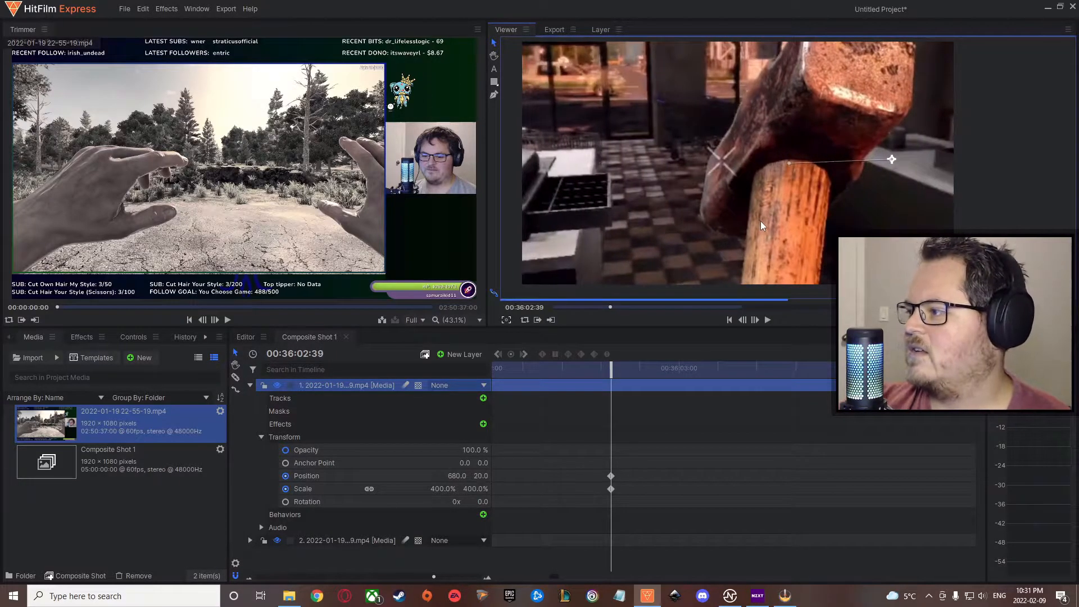
pyautogui.hotkey('ctrl', 'z')
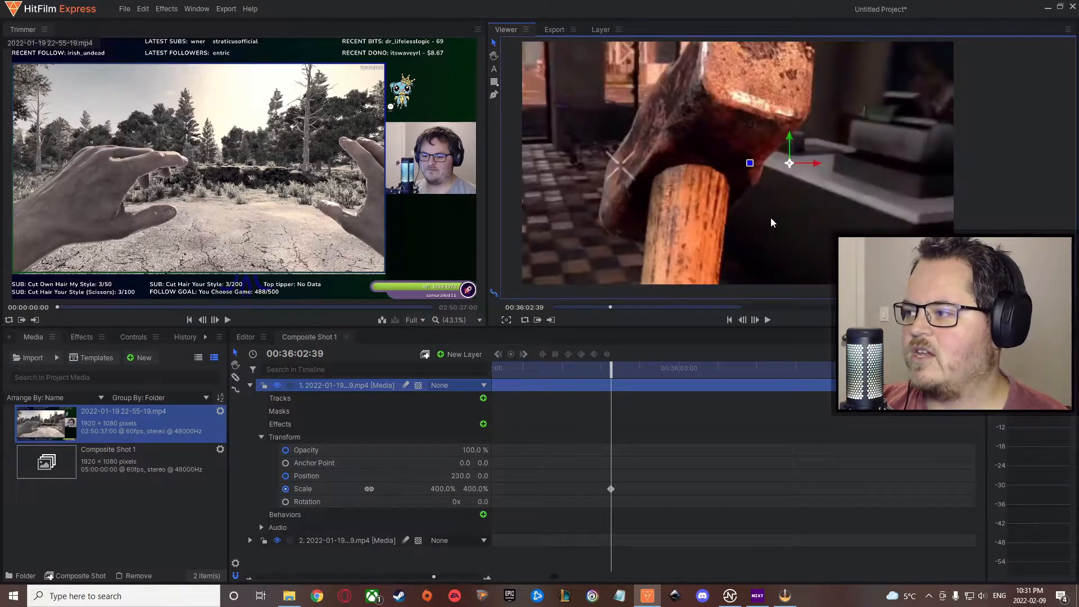
pyautogui.moveTo(820, 163); pyautogui.dragTo(936, 164)
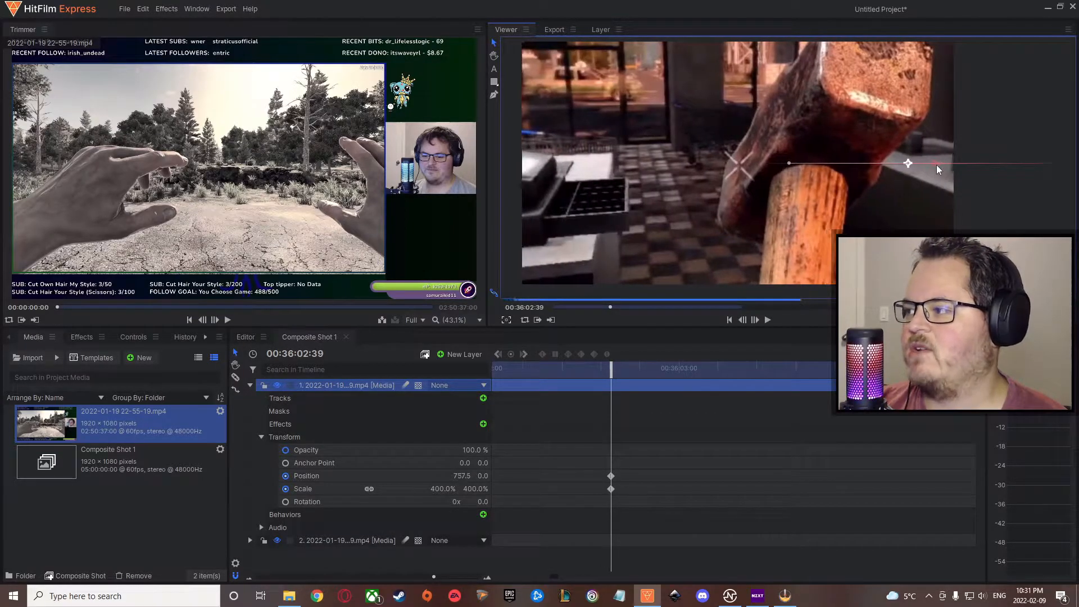
# Step: Play back the zoom-in from about 00:35:58:49 to past the second pair of keyframes
pyautogui.scroll(-2, 621, 447)
pyautogui.scroll(-2, 622, 448)
pyautogui.moveTo(734, 369); pyautogui.dragTo(617, 369)
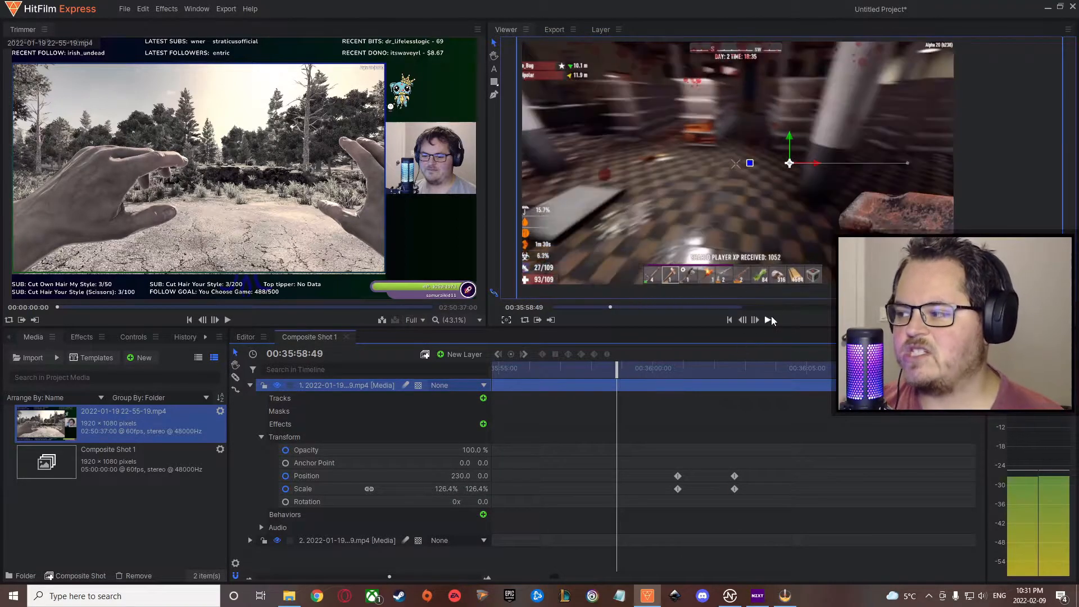
pyautogui.click(767, 320)
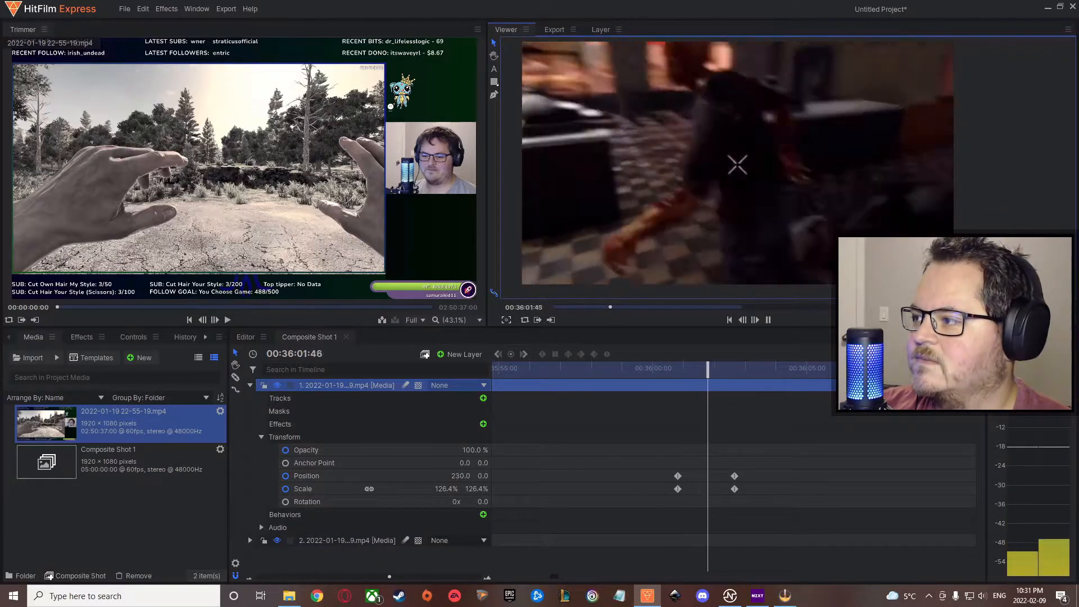
pyautogui.press('space')
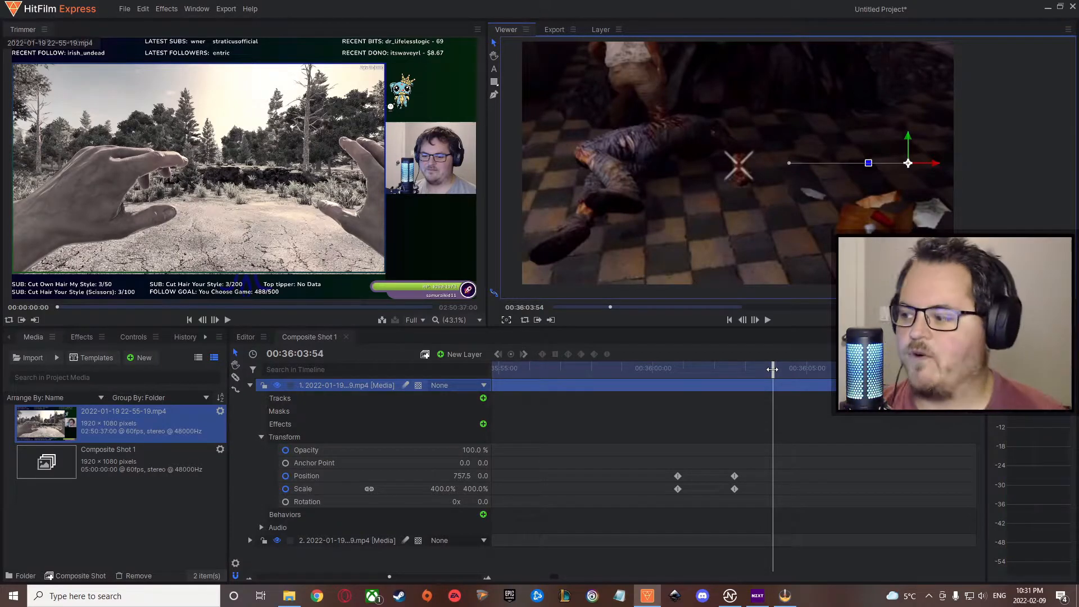
# Step: Copy the Position and Scale keyframes from 00:36:02:39 to 00:36:03:03 to hold the zoom
pyautogui.moveTo(772, 368); pyautogui.dragTo(747, 377)
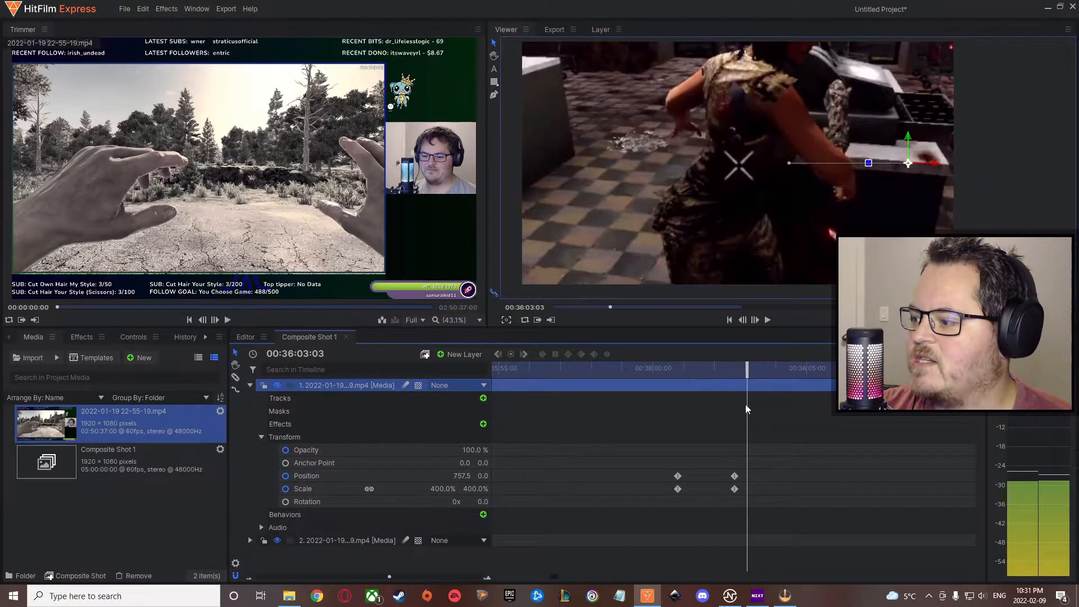
pyautogui.click(735, 476)
pyautogui.hotkey('ctrl', 'c')
pyautogui.hotkey('ctrl', 'v')
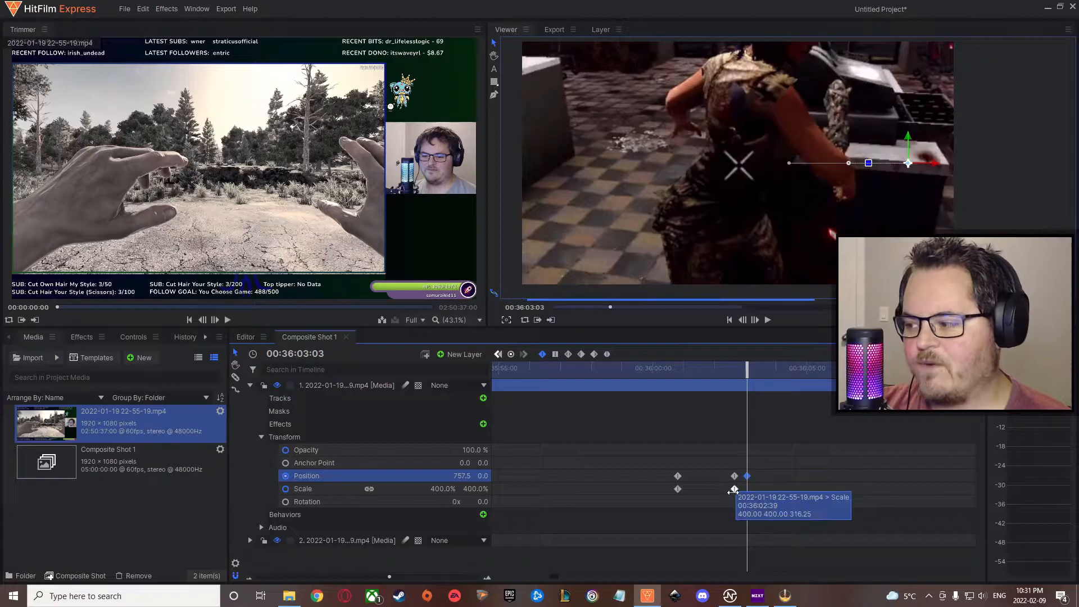
pyautogui.click(735, 489)
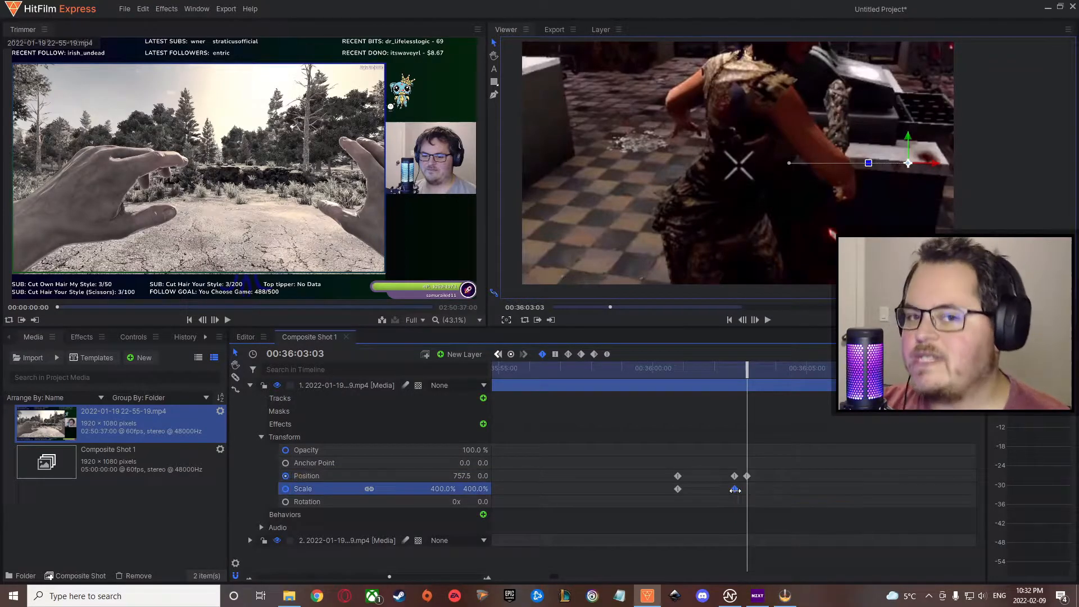
pyautogui.hotkey('ctrl', 'c')
pyautogui.hotkey('ctrl', 'v')
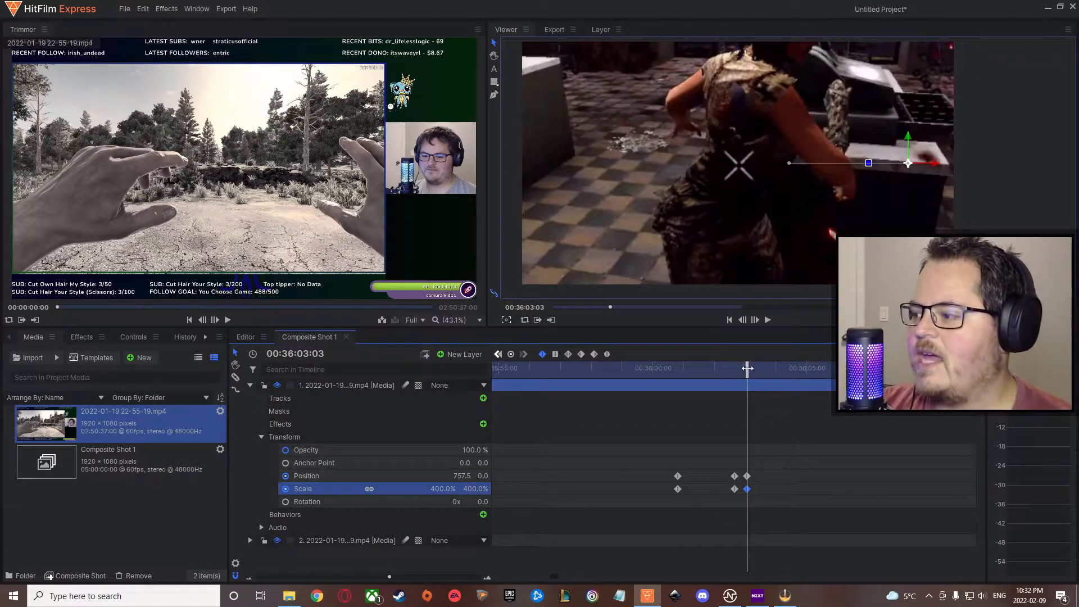
# Step: Copy the original Position and Scale keyframes from 00:36:00:48 to 00:36:03:19 to zoom back out
pyautogui.moveTo(747, 368); pyautogui.dragTo(756, 369)
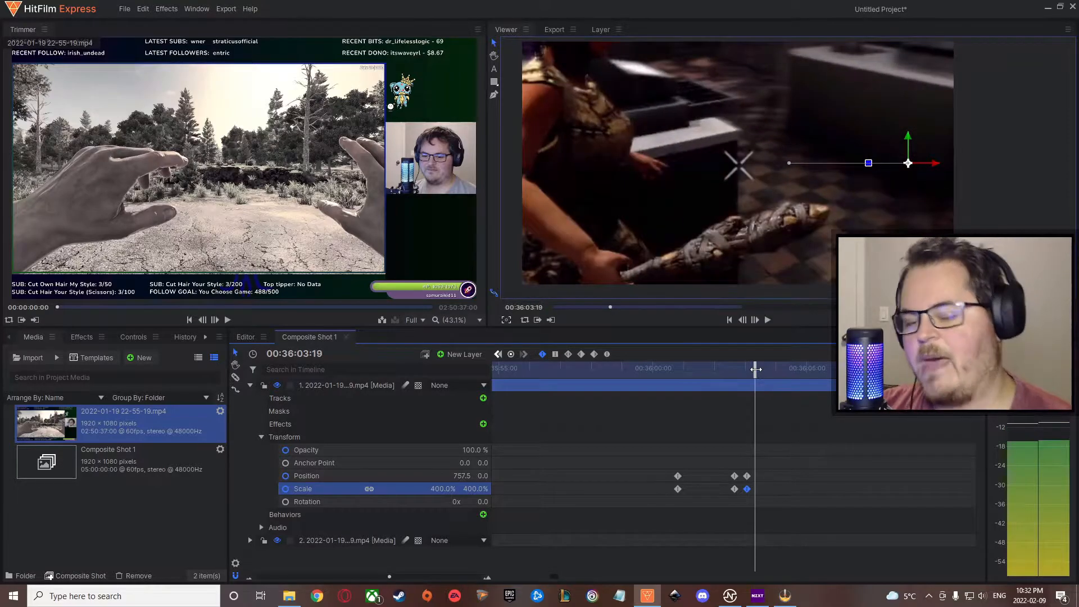
pyautogui.moveTo(678, 475)
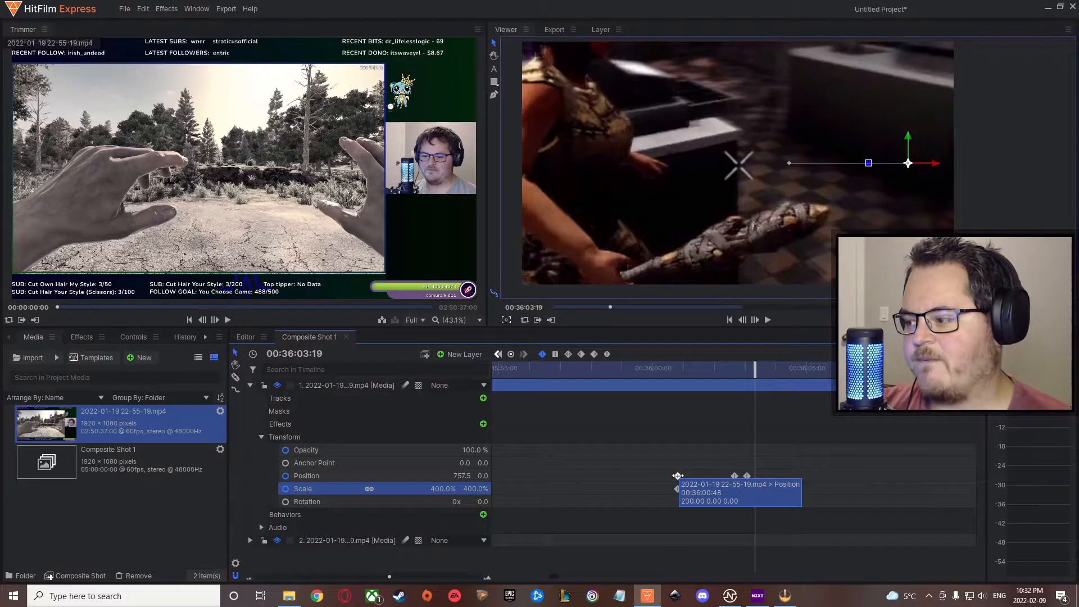
pyautogui.click(678, 476)
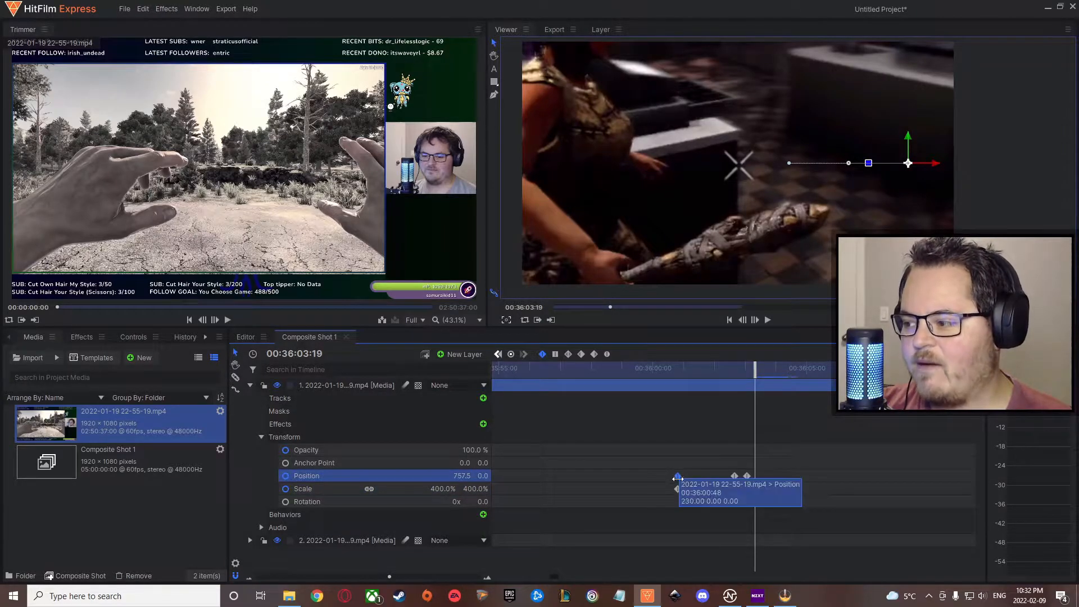
pyautogui.hotkey('ctrl', 'v')
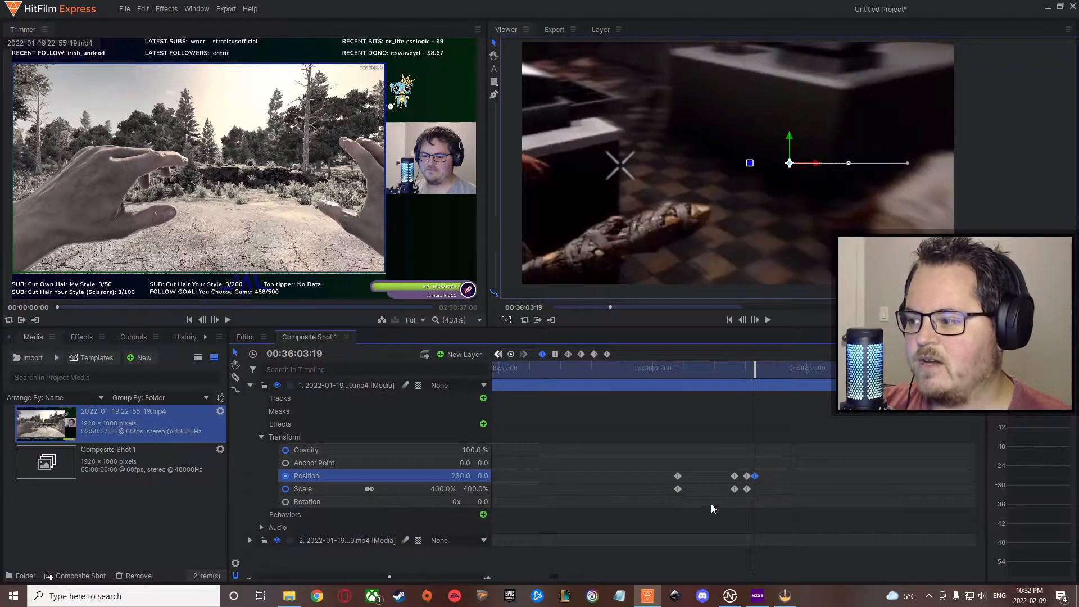
pyautogui.click(677, 489)
pyautogui.hotkey('ctrl', 'v')
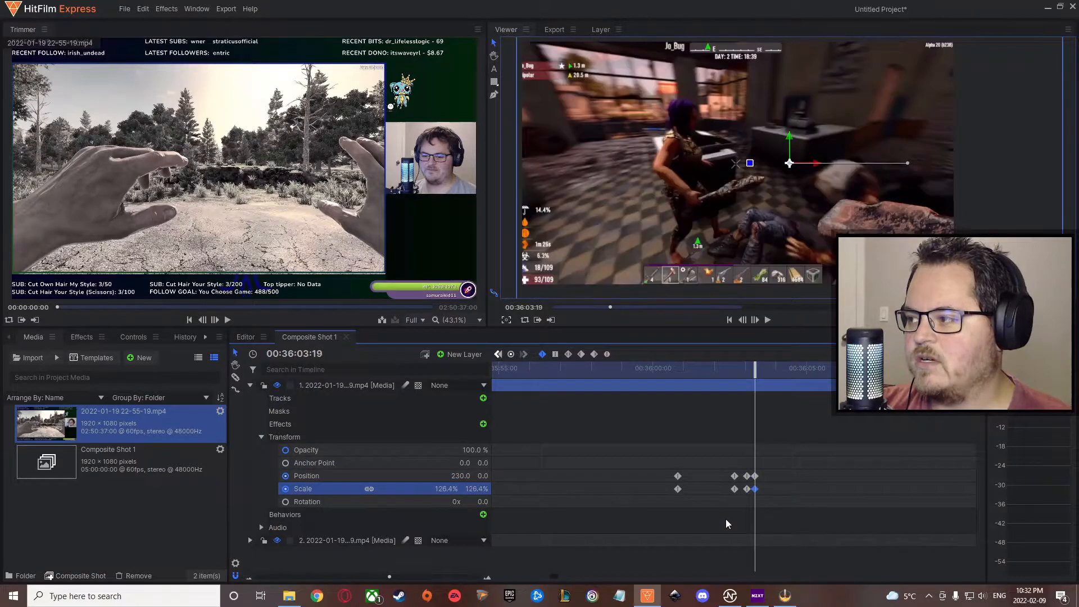
# Step: Play back the full zoom-in and zoom-out from about 00:35:59:32
pyautogui.moveTo(754, 370); pyautogui.dragTo(639, 372)
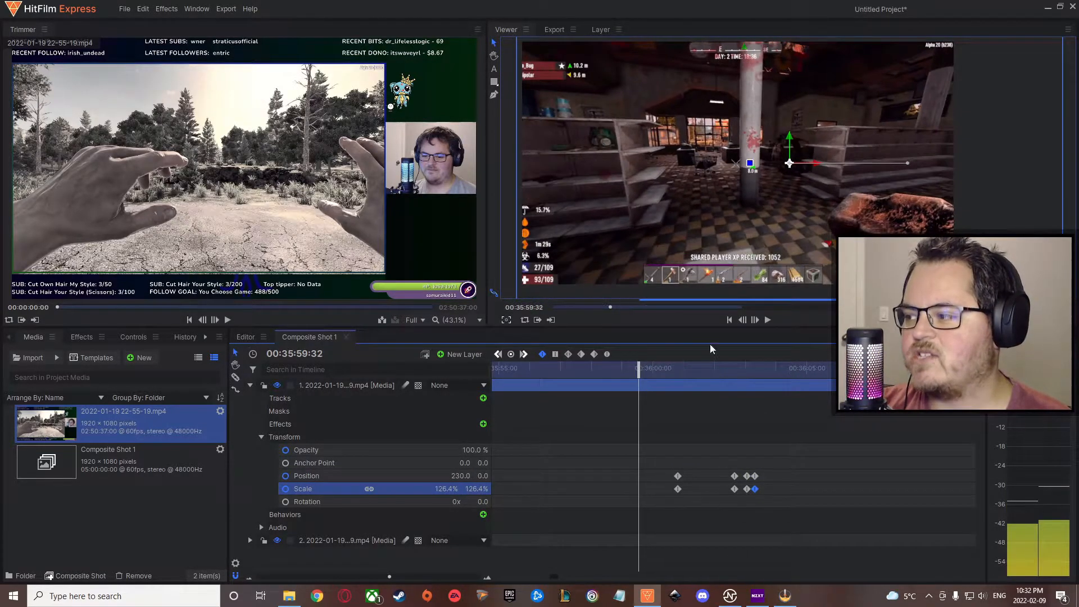
pyautogui.click(767, 321)
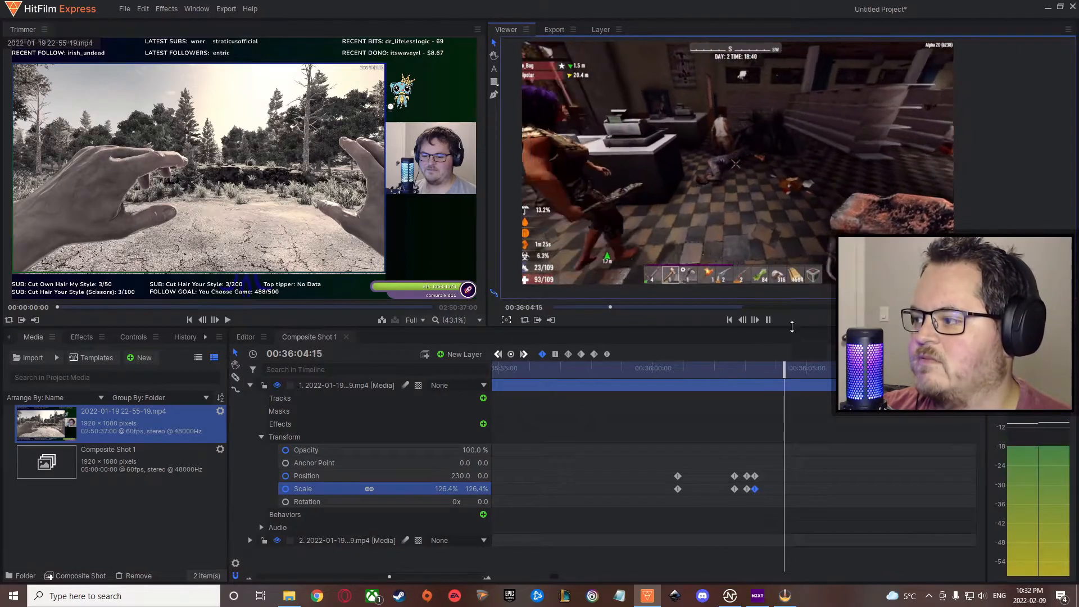
pyautogui.click(768, 320)
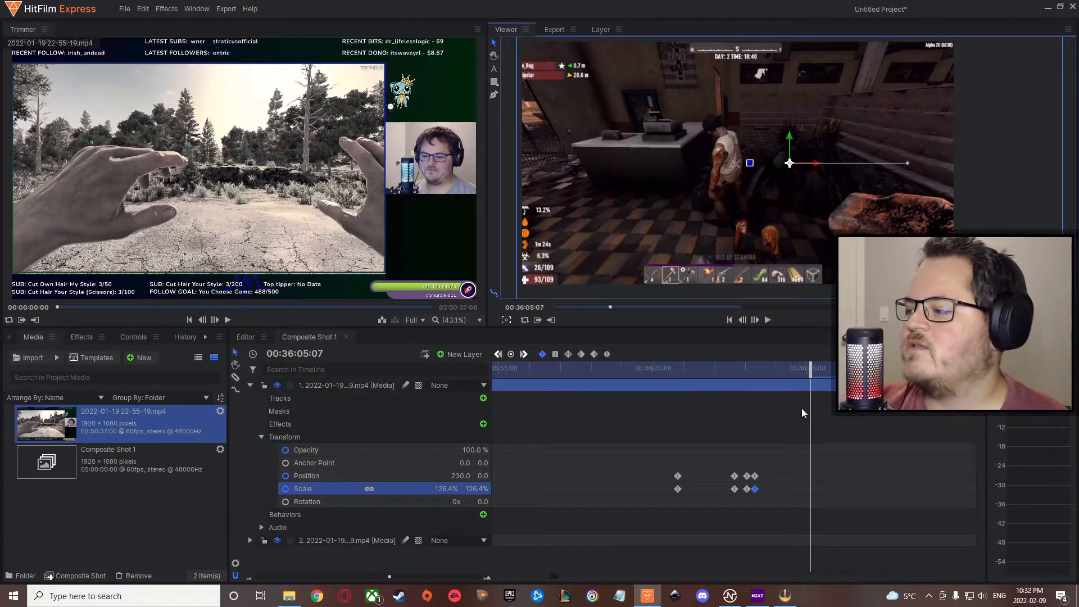
# Step: Try slicing the upper layer at 00:36:05:07, collapse its properties and discard the split
pyautogui.scroll(5, 801, 408)
pyautogui.click(236, 377)
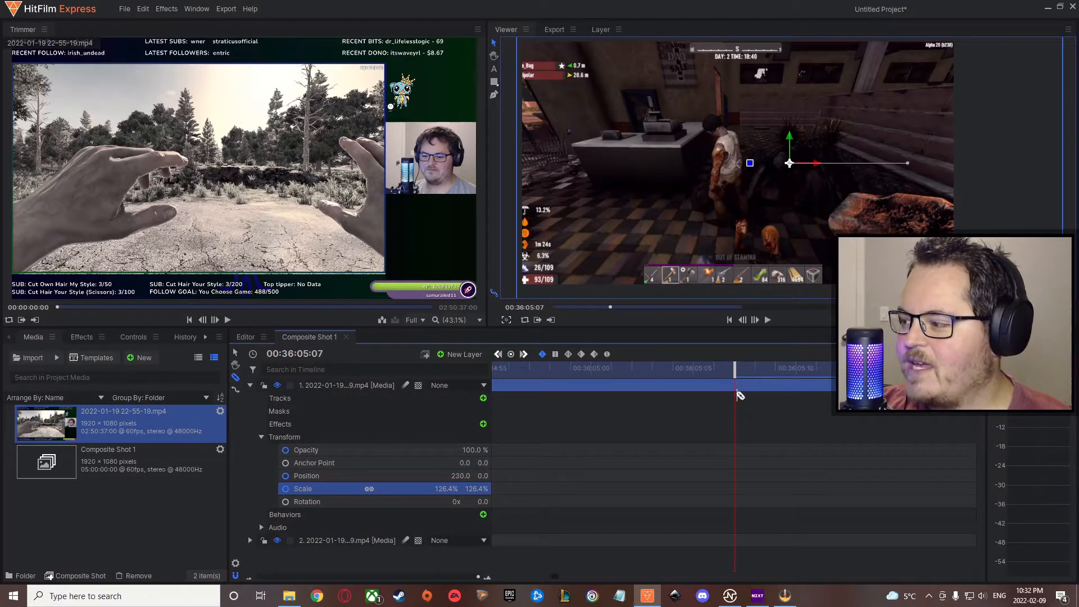
pyautogui.click(738, 387)
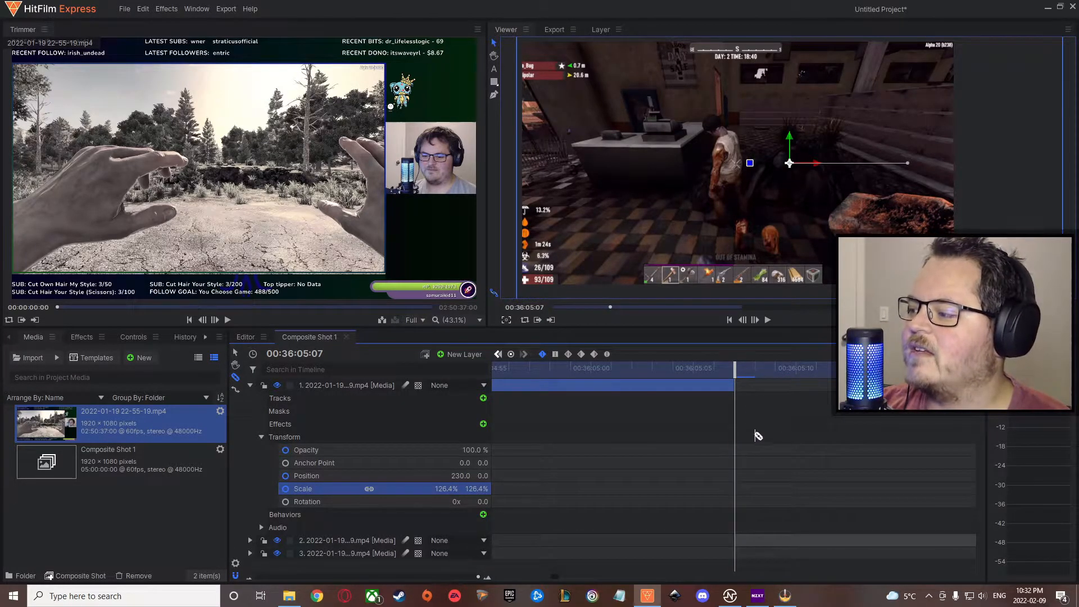
pyautogui.click(250, 385)
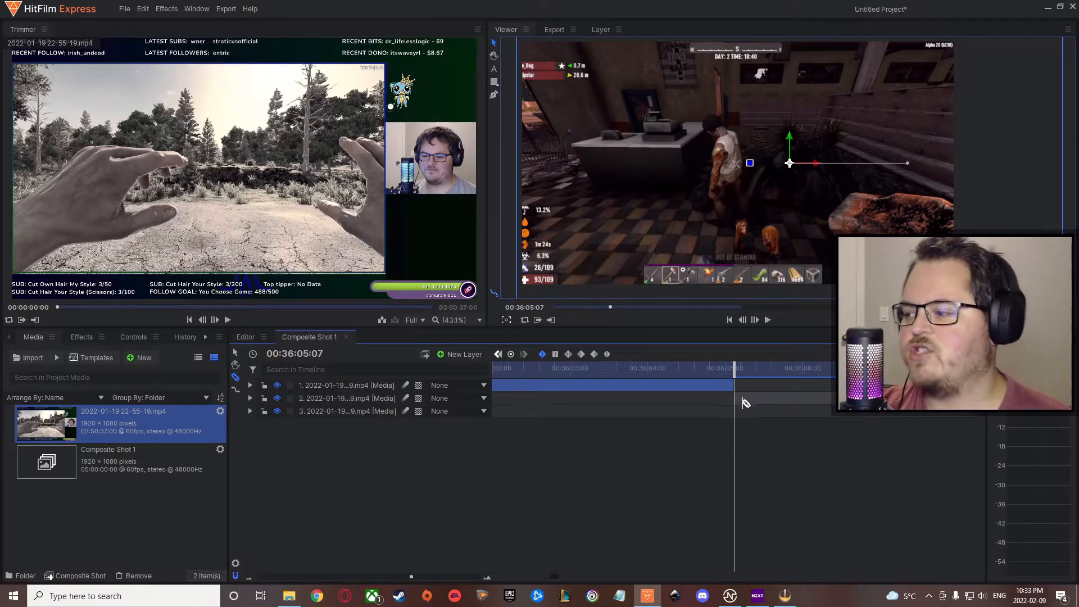
pyautogui.press('Delete')
pyautogui.moveTo(734, 369); pyautogui.dragTo(427, 394)
pyautogui.scroll(-5, 571, 513)
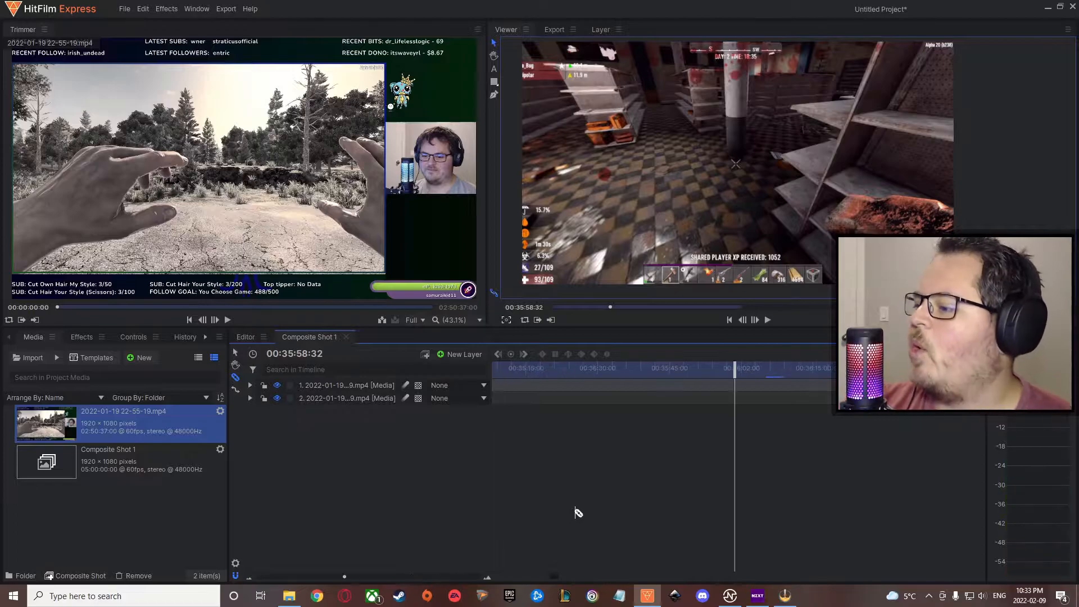
pyautogui.press('Home')
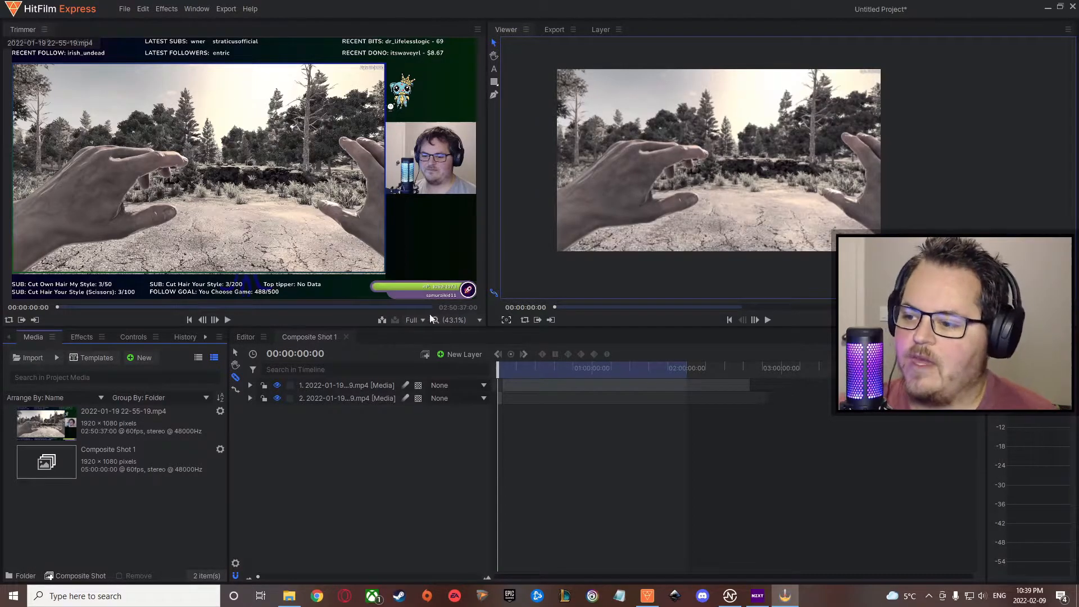
pyautogui.moveTo(68, 433); pyautogui.dragTo(372, 381)
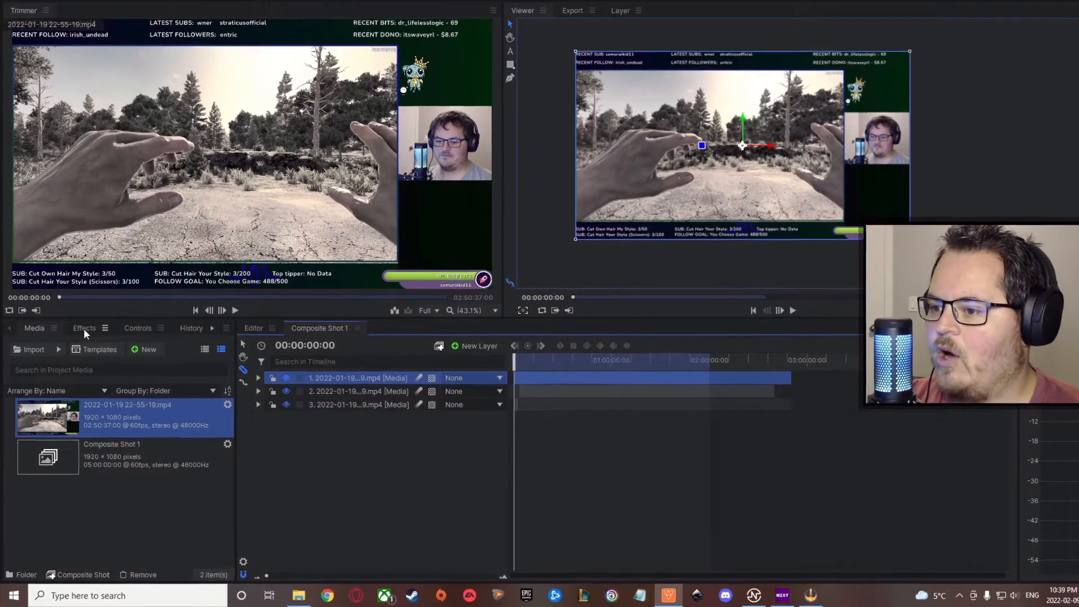
# Step: Find the Crop & Pan effect by searching "crop" and apply it to the new top layer
pyautogui.click(82, 336)
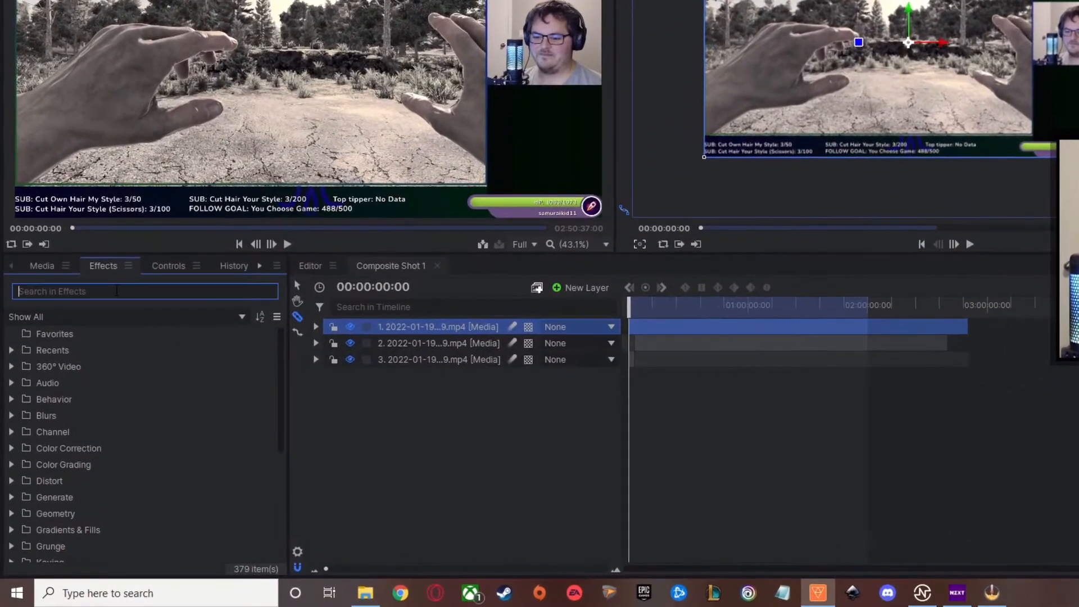
pyautogui.write('crop')
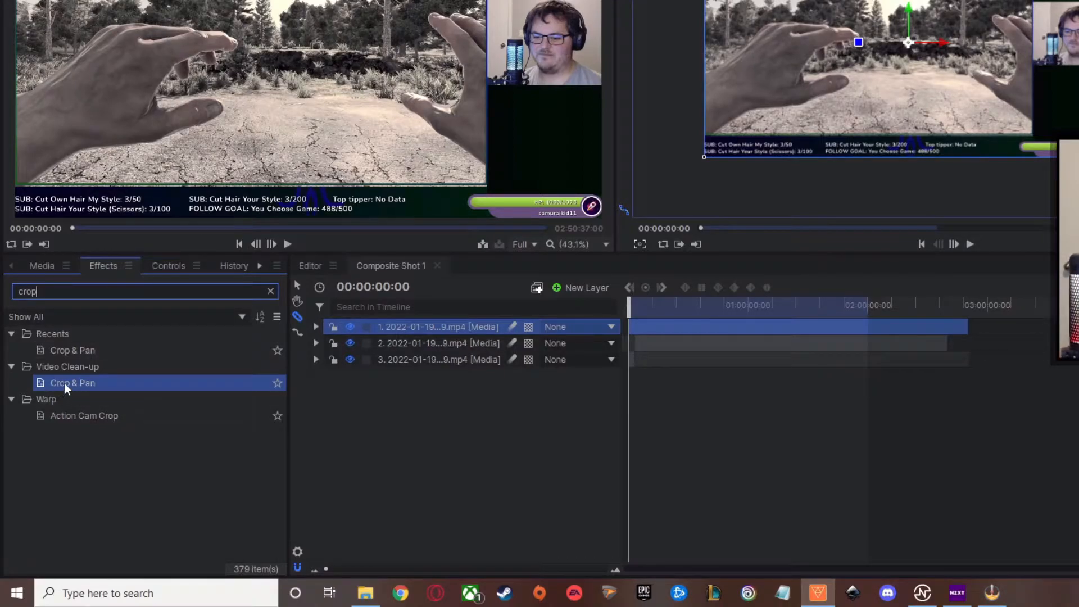
pyautogui.moveTo(65, 382); pyautogui.dragTo(423, 327)
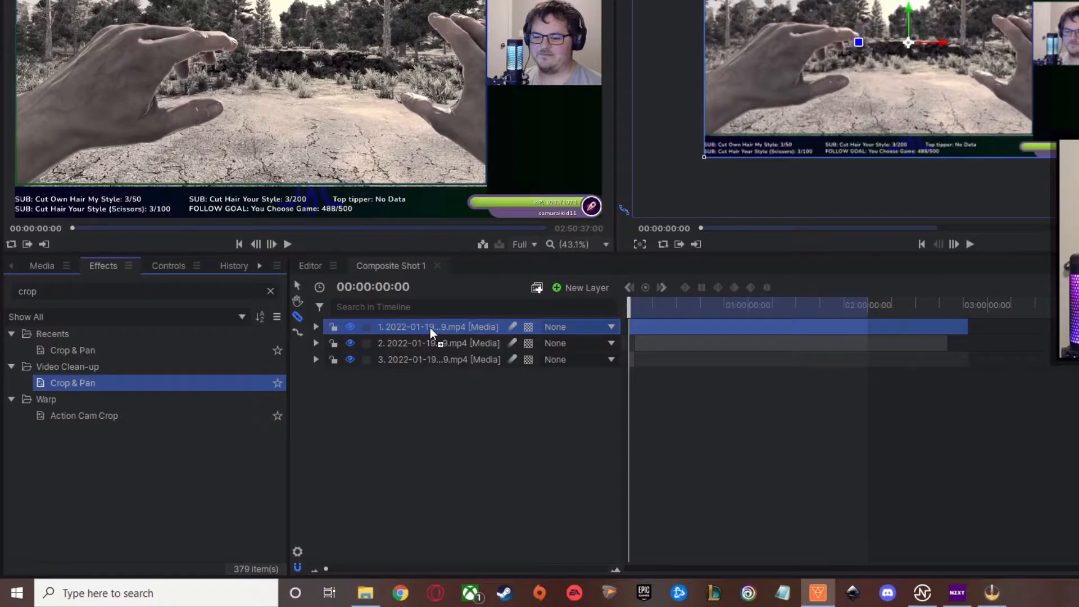
pyautogui.moveTo(430, 328); pyautogui.dragTo(430, 328)
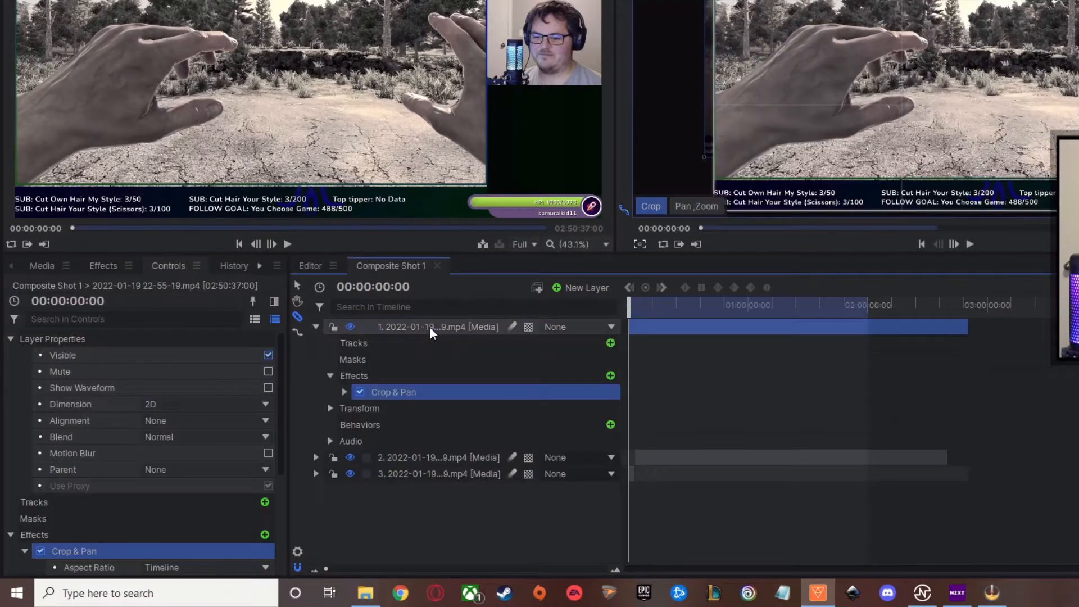
# Step: Set the Crop & Pan effect's Aspect Ratio to 4:3 on the top layer
pyautogui.click(344, 392)
pyautogui.click(529, 414)
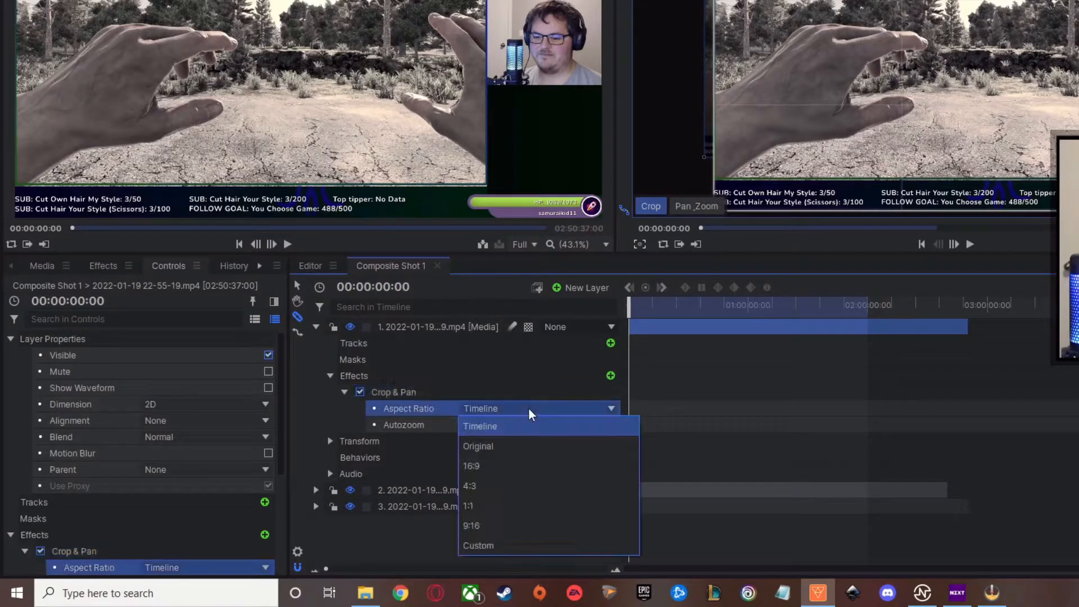
pyautogui.click(498, 486)
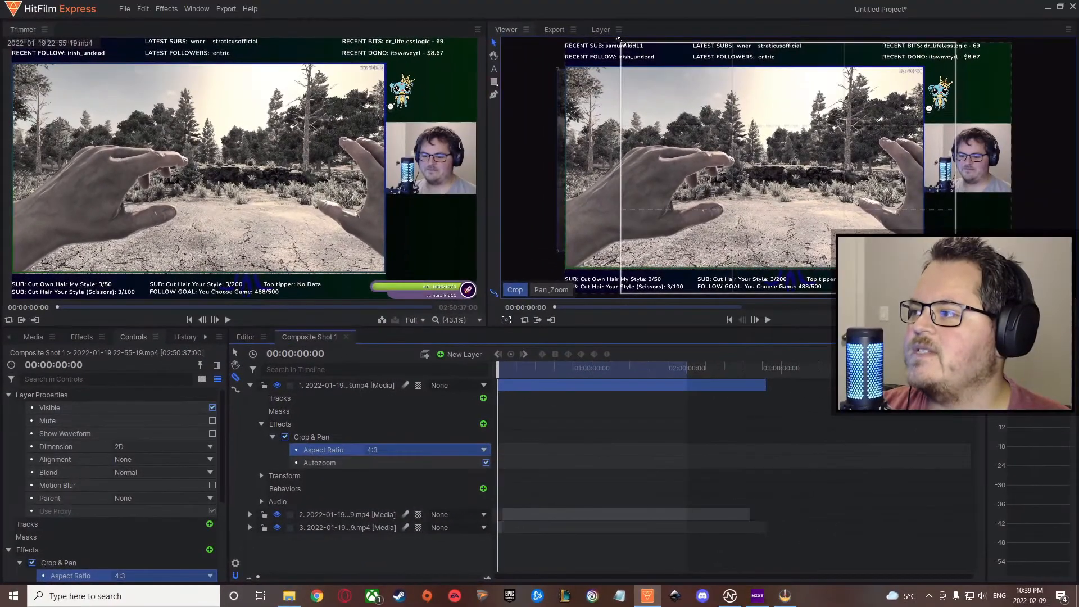
# Step: Fit the 4:3 crop frame around the webcam picture on the top layer and collapse the layer's properties
pyautogui.moveTo(618, 40); pyautogui.dragTo(947, 213)
pyautogui.moveTo(982, 245); pyautogui.dragTo(983, 145)
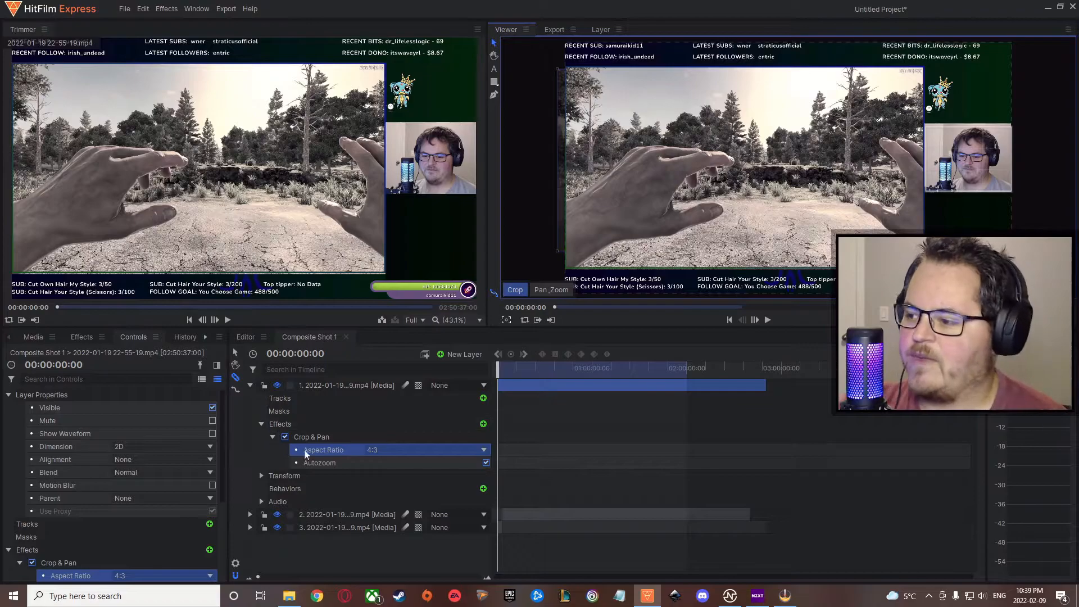
pyautogui.click(251, 387)
pyautogui.click(798, 283)
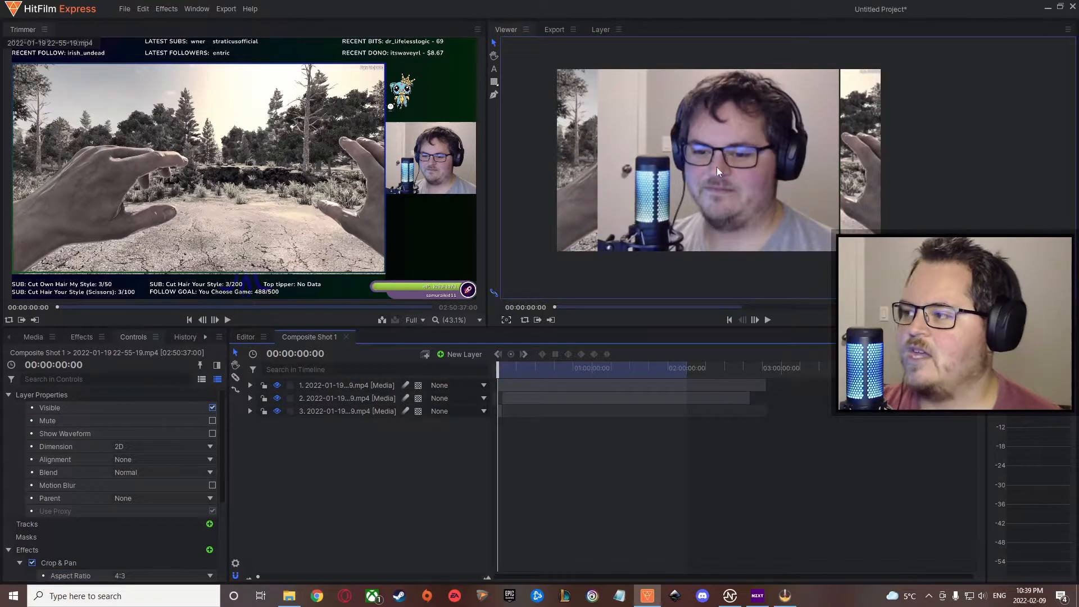
# Step: Scale the cropped webcam layer down to about 27.5% and place it in the upper-right corner of the gameplay frame
pyautogui.click(360, 385)
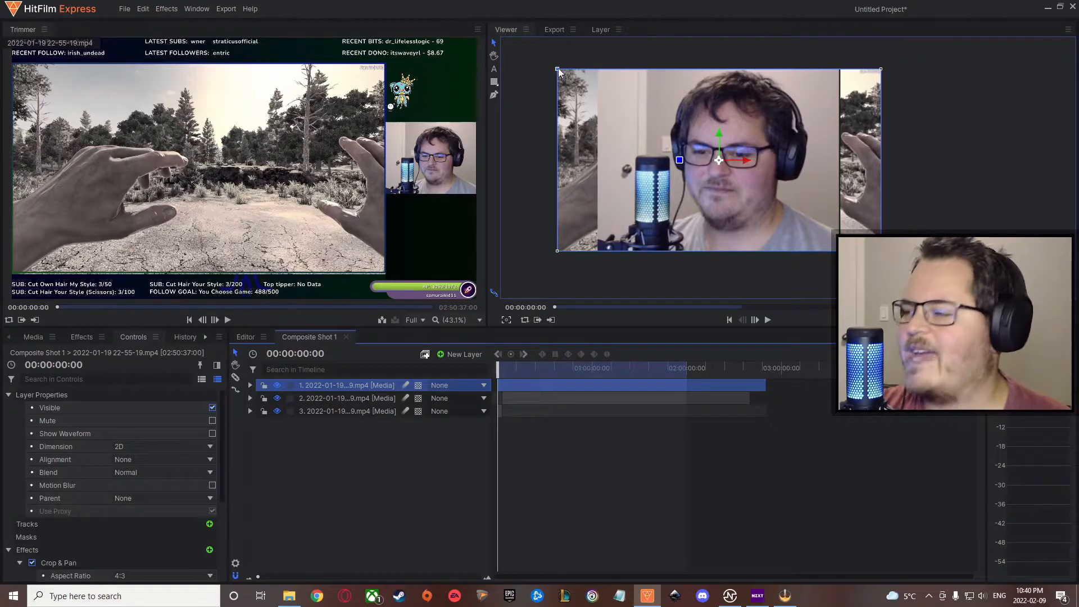
pyautogui.moveTo(558, 72); pyautogui.dragTo(754, 162)
pyautogui.moveTo(693, 123); pyautogui.dragTo(835, 79)
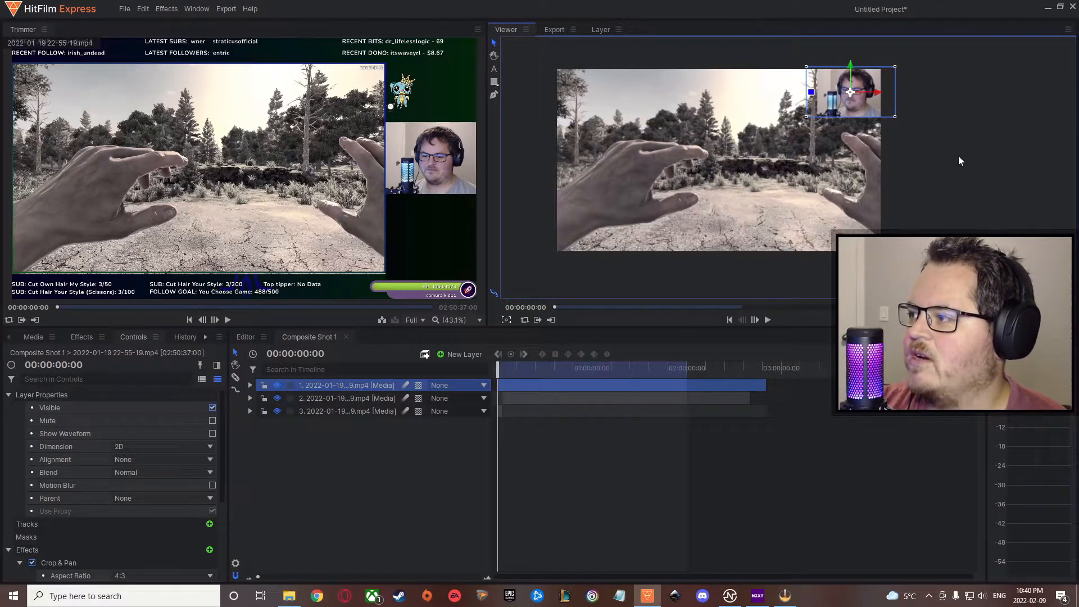
# Step: Play back the composite shot to check the webcam overlay, stop at 00:00:21:14 and deselect the layer
pyautogui.click(767, 320)
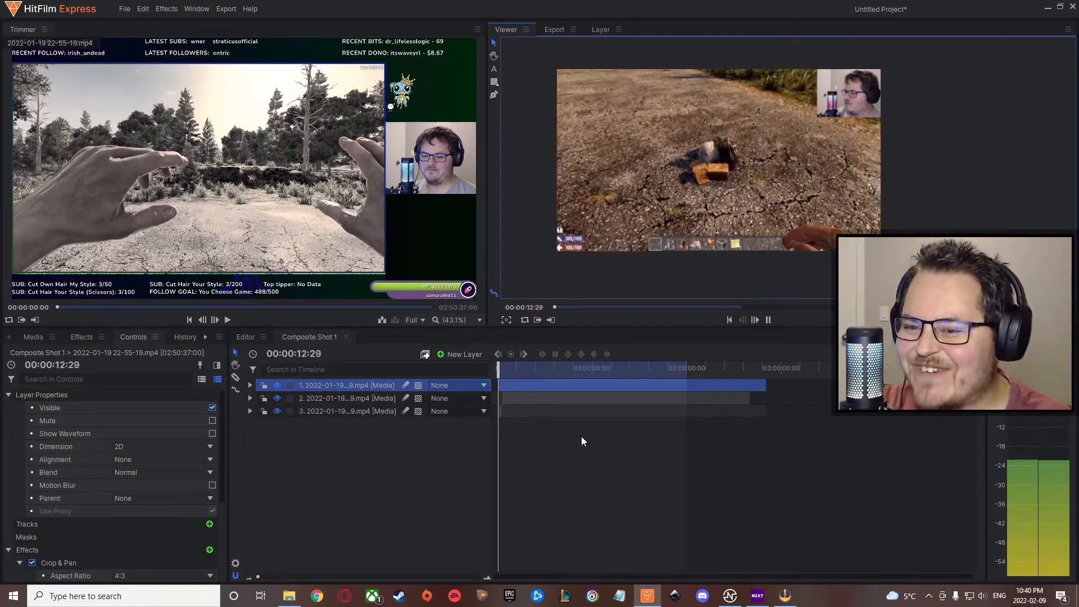
pyautogui.click(769, 321)
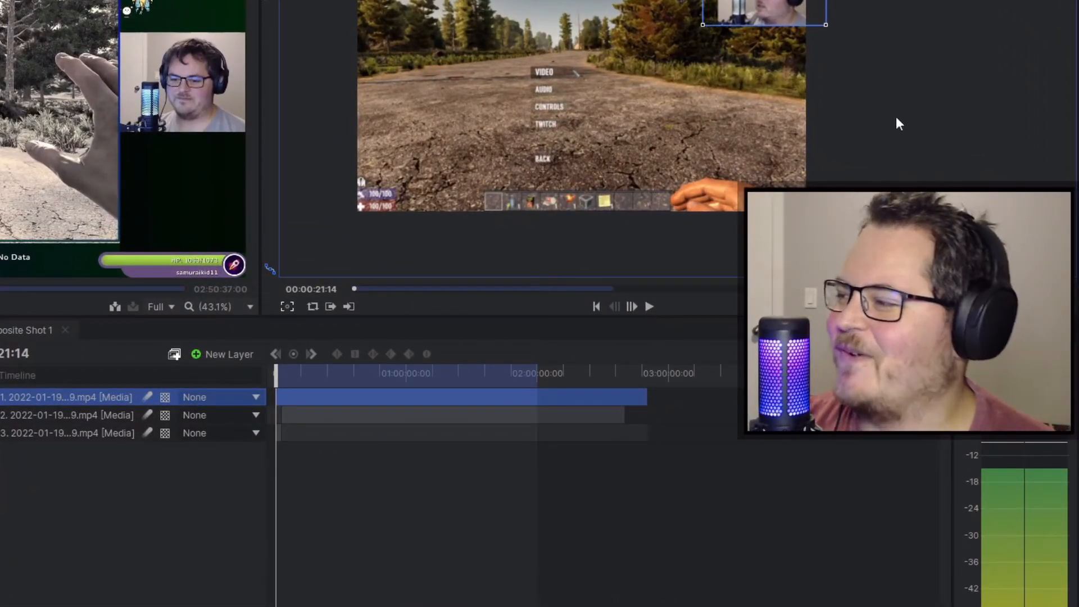
pyautogui.click(900, 137)
pyautogui.click(1014, 93)
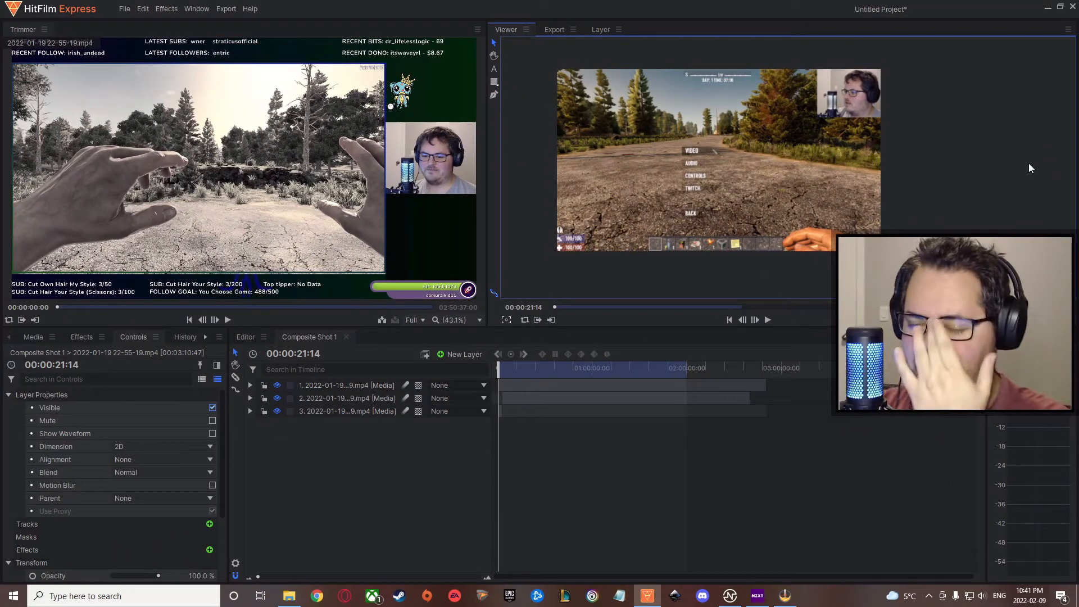
# Step: Duplicate the top webcam layer and scrub ahead along the composite shot's timeline
pyautogui.click(509, 387)
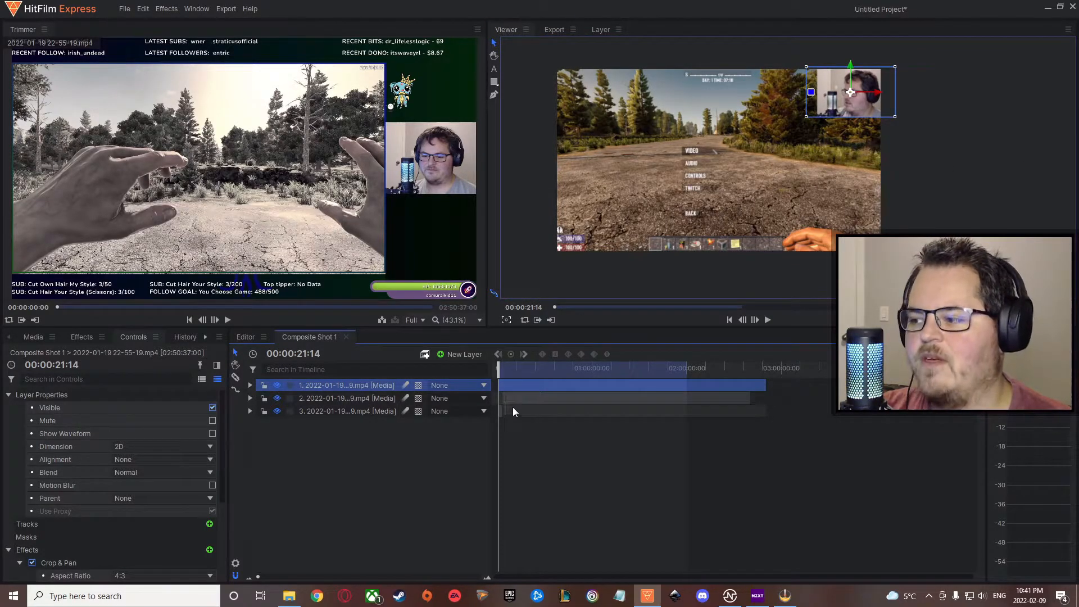
pyautogui.click(521, 399)
pyautogui.click(384, 388)
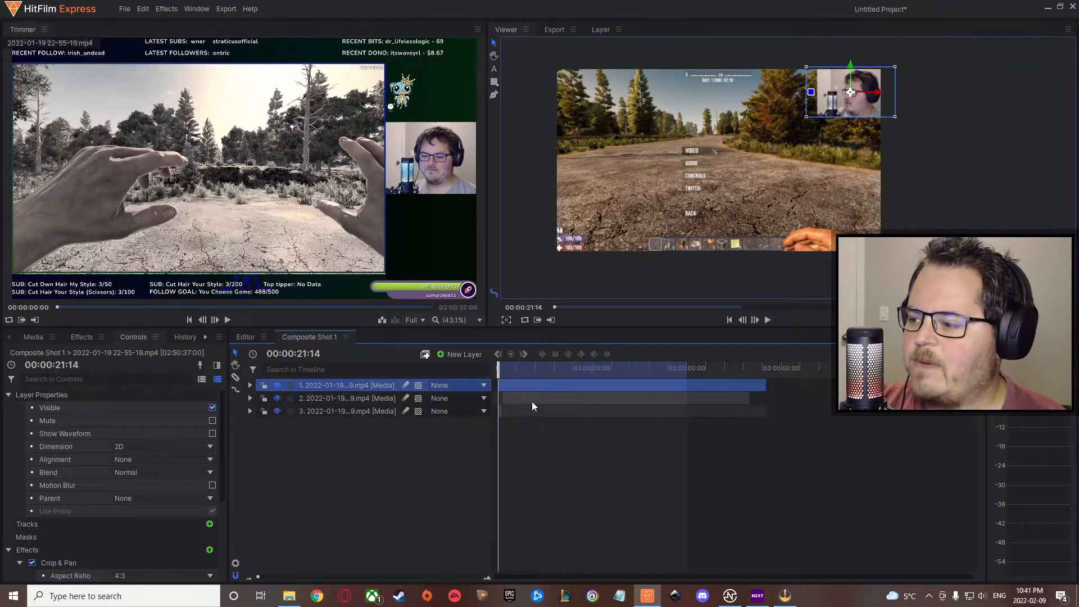
pyautogui.hotkey('ctrl', 'd')
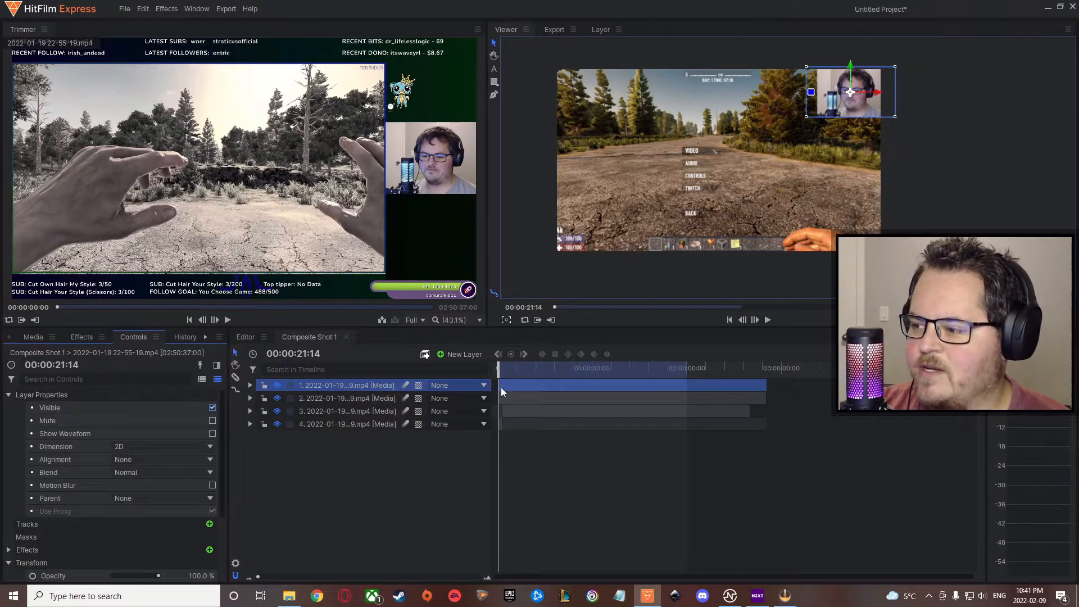
pyautogui.scroll(5, 506, 405)
pyautogui.moveTo(507, 369); pyautogui.dragTo(579, 374)
pyautogui.scroll(5, 607, 425)
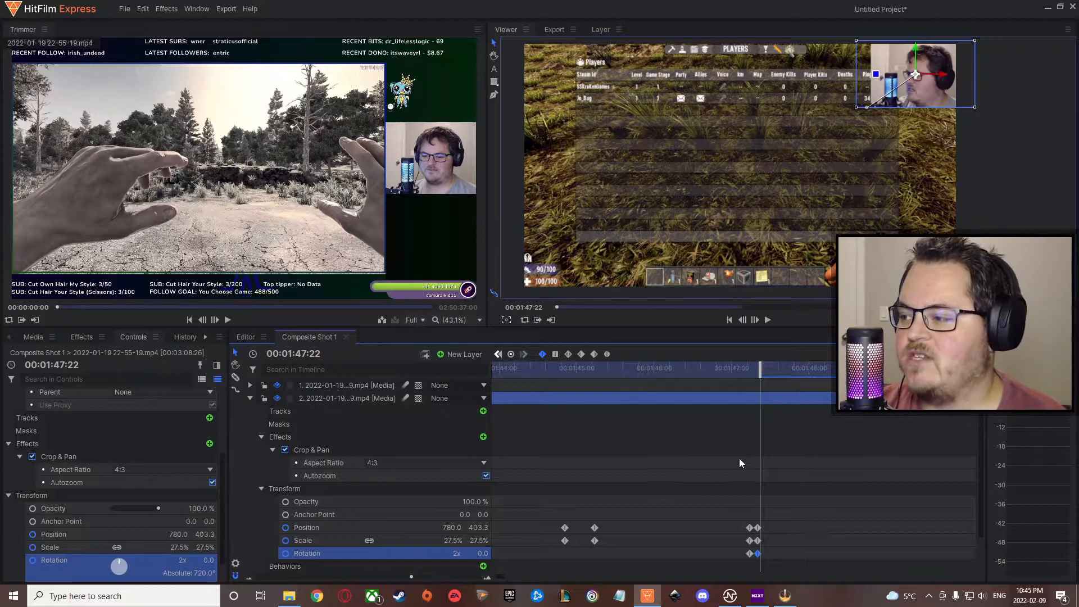
# Step: At 00:01:45:15, nudge the enlarged webcam layer to position 569.0, 256.6 as the first shake keyframe
pyautogui.scroll(-8, 731, 467)
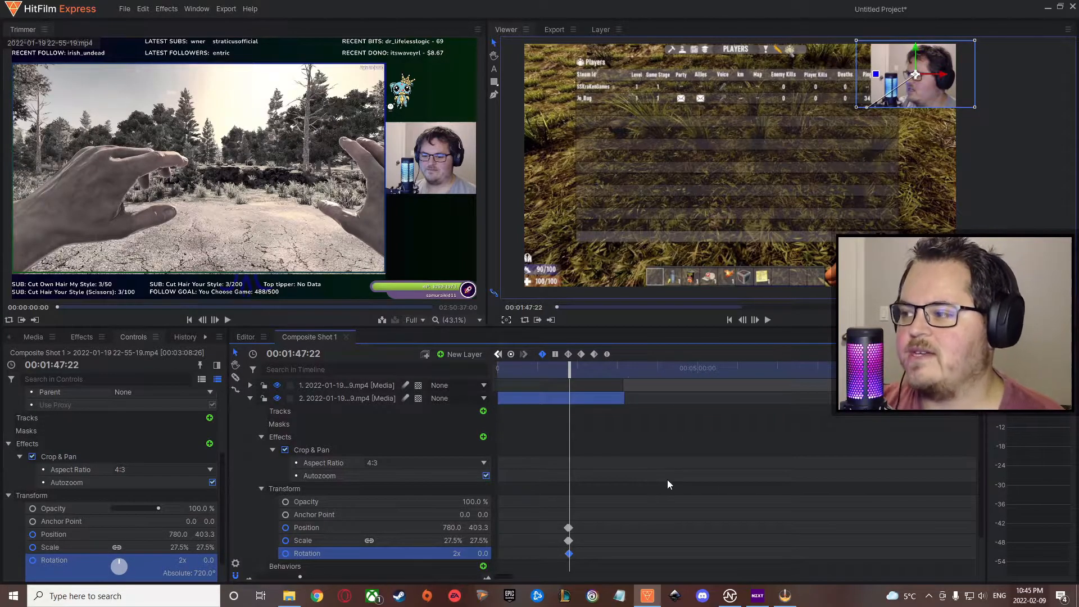
pyautogui.scroll(3, 667, 485)
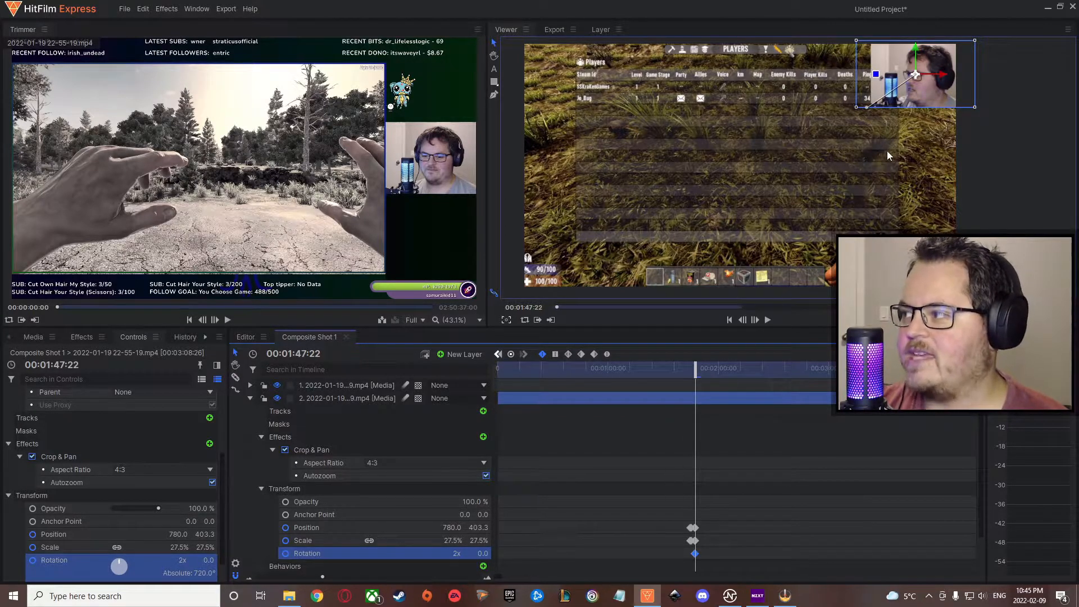
pyautogui.scroll(6, 682, 499)
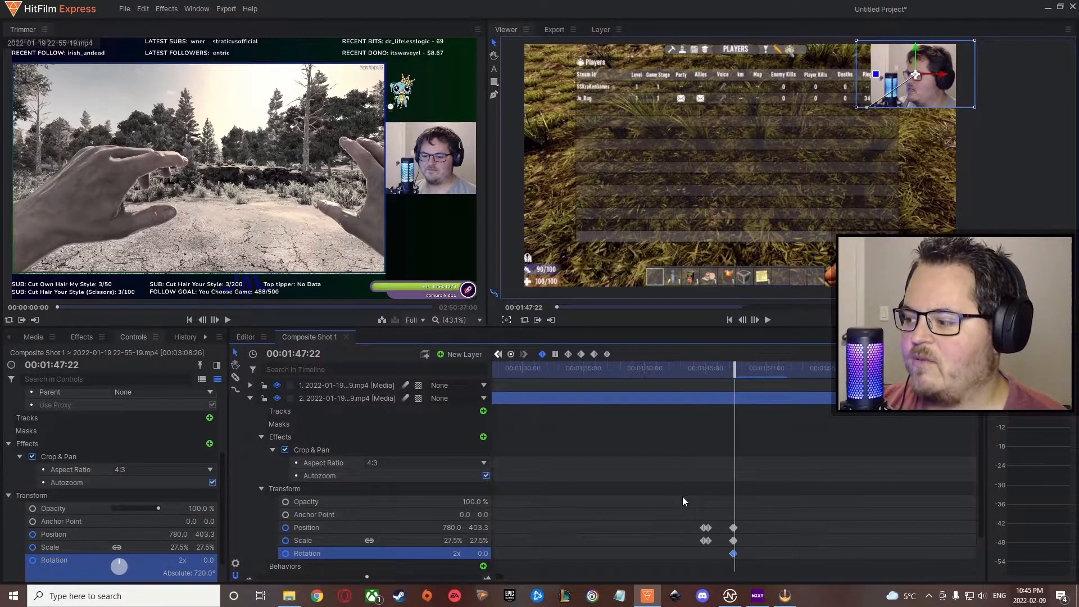
pyautogui.moveTo(735, 372); pyautogui.dragTo(568, 388)
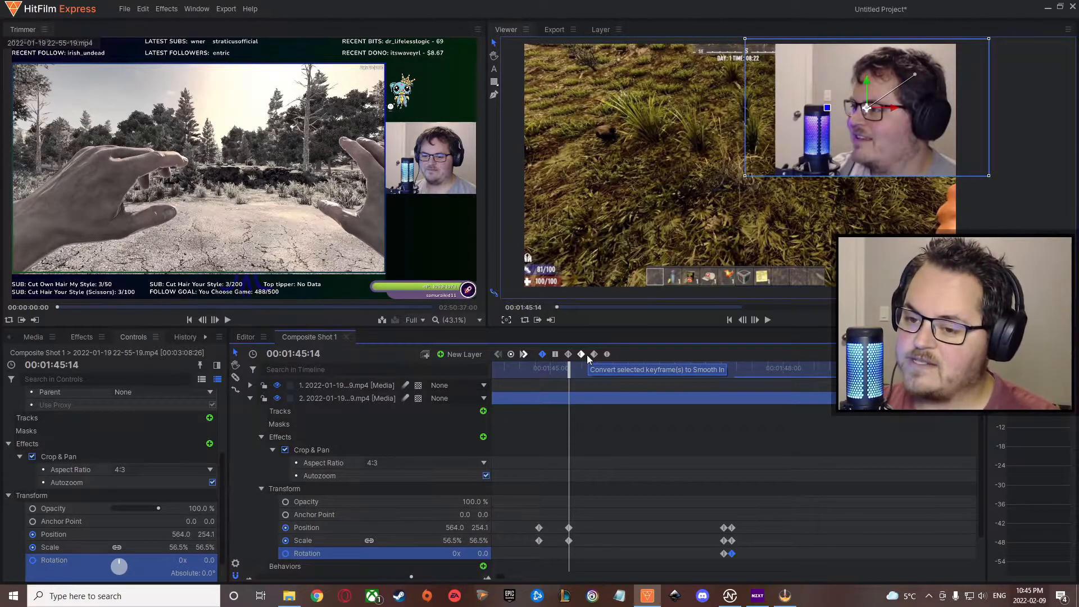
pyautogui.press('Right')
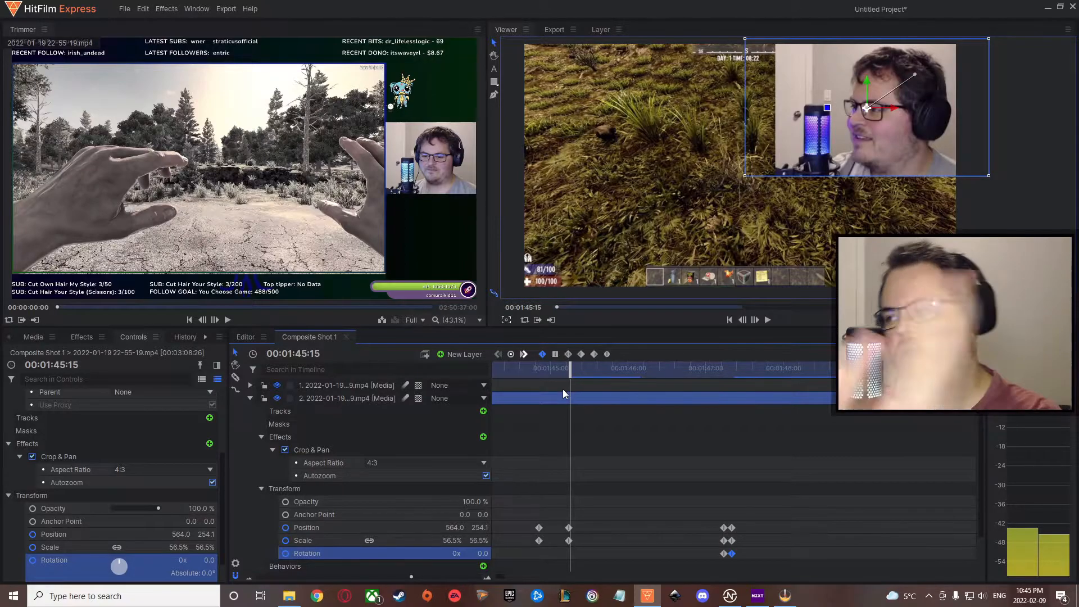
pyautogui.moveTo(844, 150); pyautogui.dragTo(849, 147)
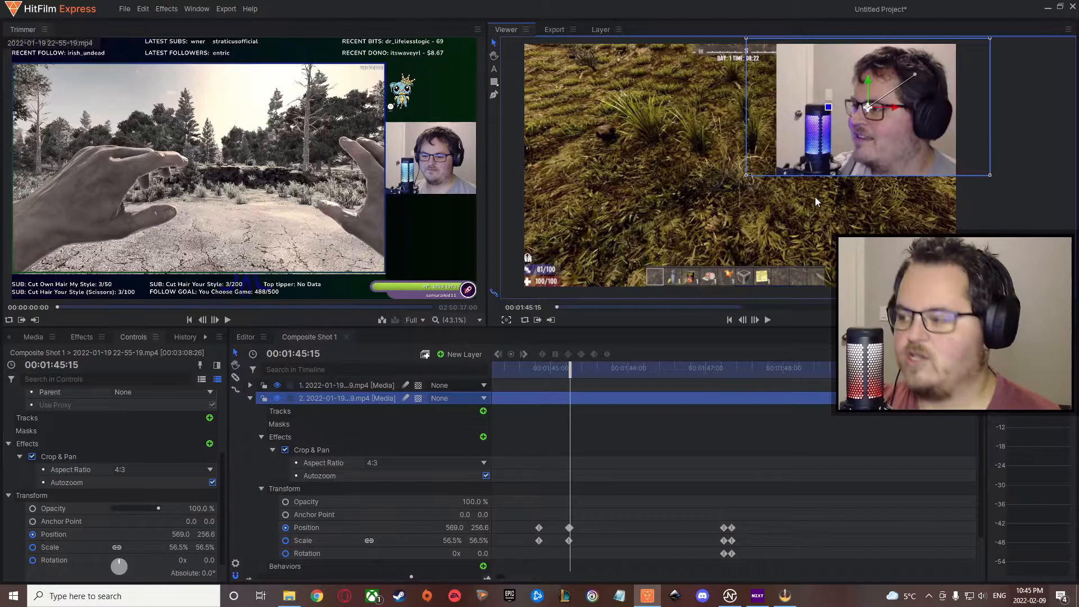
# Step: Advance frame by frame after 00:01:45:15, shifting the webcam layer slightly on each frame to build a shake from Position keyframes
pyautogui.press('Right')
pyautogui.moveTo(868, 147)
pyautogui.mouseDown()
pyautogui.moveTo(867, 158)
pyautogui.moveTo(888, 150)
pyautogui.mouseUp()
pyautogui.press('Right')
pyautogui.press('Right')
pyautogui.press('Right')
pyautogui.press('Right')
pyautogui.press('Right')
pyautogui.press('Right')
pyautogui.press('Right')
pyautogui.press('Right')
pyautogui.moveTo(595, 369)
pyautogui.mouseDown()
pyautogui.moveTo(566, 372)
pyautogui.moveTo(580, 372)
pyautogui.mouseUp()
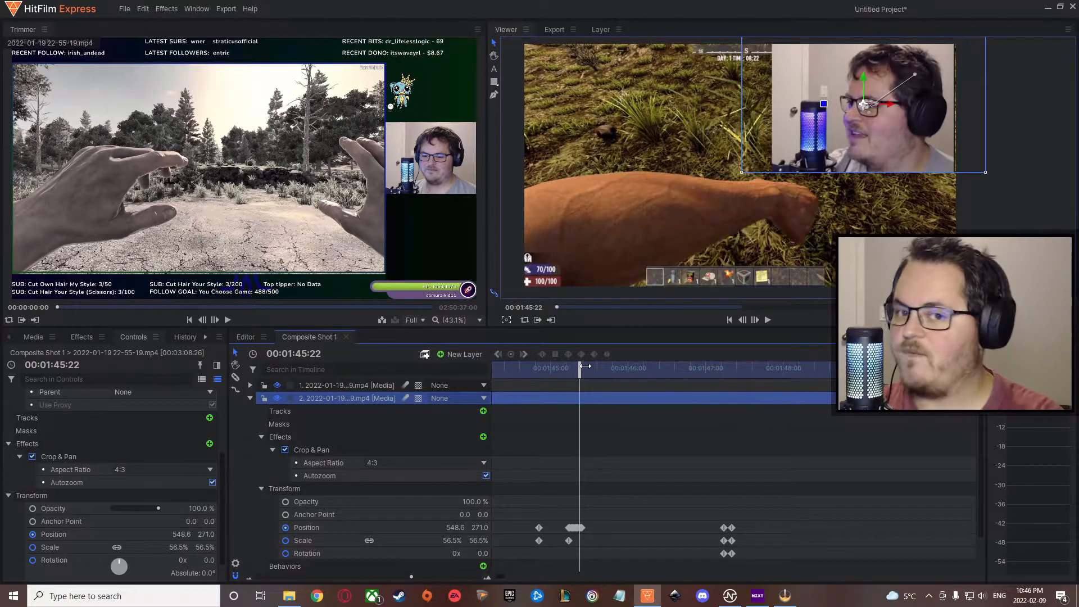
# Step: Try ending the shake by pasting the earlier pre-zoom Position keyframe at 00:01:45:25
pyautogui.click(538, 527)
pyautogui.scroll(-2, 527, 499)
pyautogui.scroll(-2, 574, 500)
pyautogui.scroll(3, 731, 439)
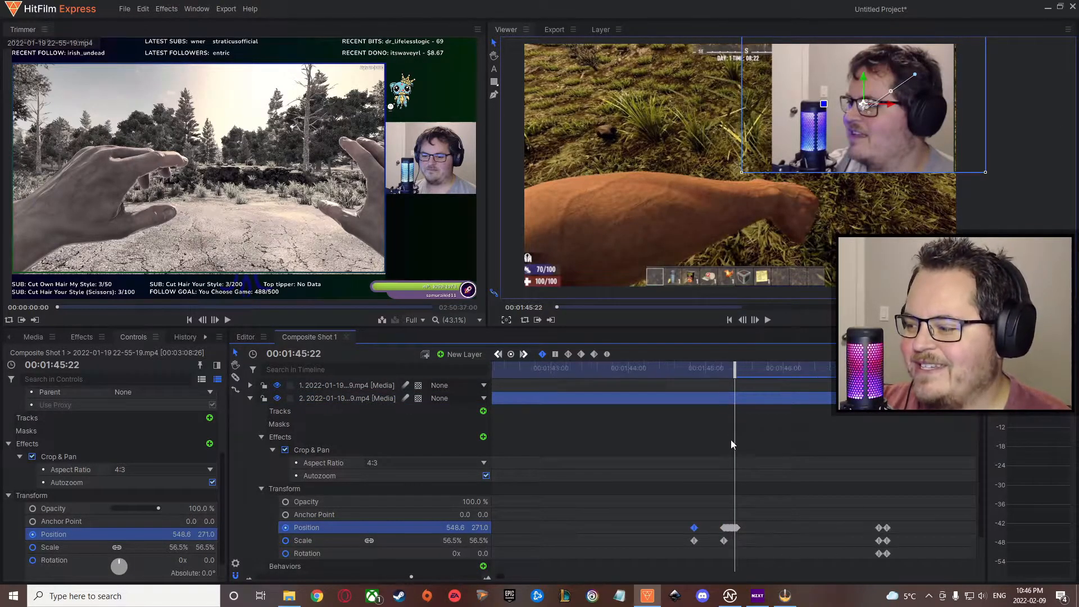
pyautogui.scroll(4, 730, 441)
pyautogui.press('.')
pyautogui.press('.')
pyautogui.press('.')
pyautogui.hotkey('ctrl', 'v')
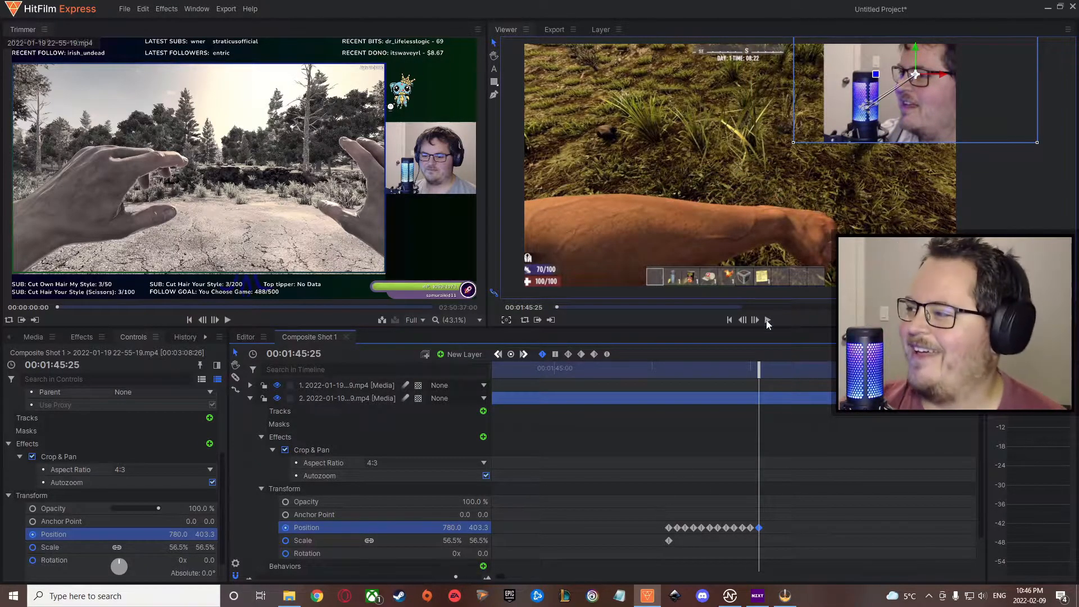
# Step: Copy the Position keyframe at the start of the shake and paste it at 00:01:45:25 on the webcam layer
pyautogui.click(668, 528)
pyautogui.hotkey('ctrl', 'c')
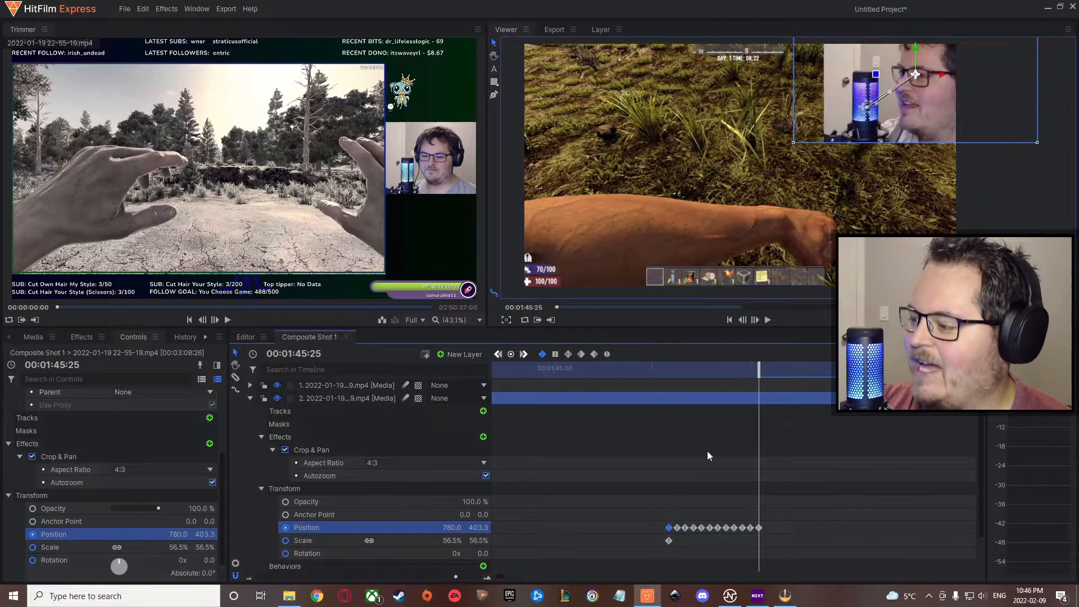
pyautogui.hotkey('ctrl', 'v')
# Step: Play back the webcam zoom and shake around 00:01:45:00 twice to check the motion
pyautogui.scroll(-3, 650, 474)
pyautogui.moveTo(741, 369); pyautogui.dragTo(706, 374)
pyautogui.click(768, 320)
pyautogui.click(768, 320)
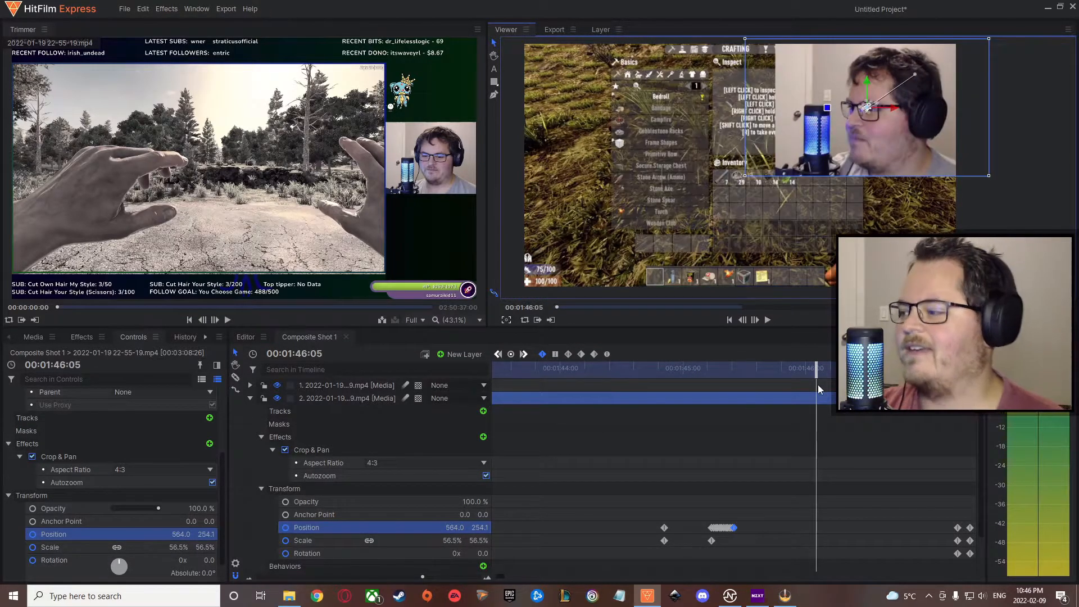
pyautogui.click(681, 366)
pyautogui.press('space')
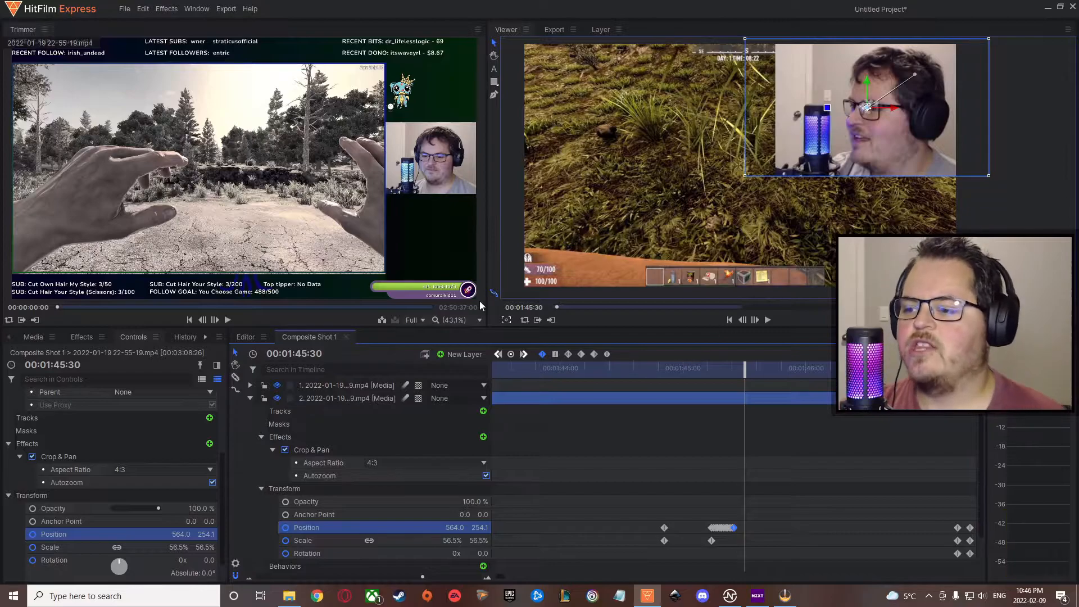
# Step: Search the effects library for "shake"
pyautogui.click(83, 339)
pyautogui.click(83, 357)
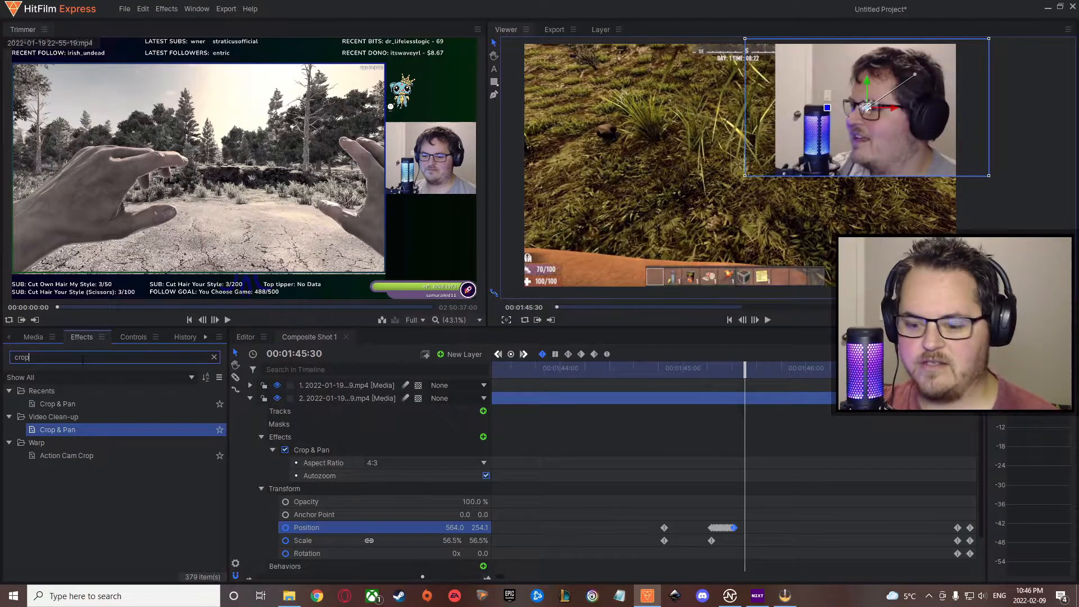
pyautogui.hotkey('ctrl', 'a')
pyautogui.write('shake')
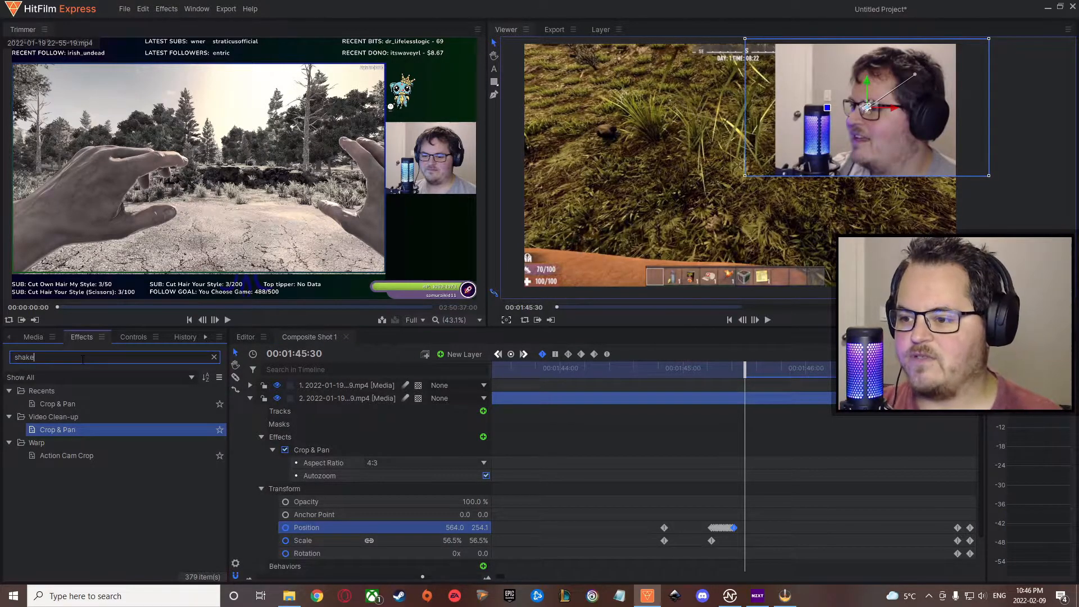
pyautogui.click(51, 405)
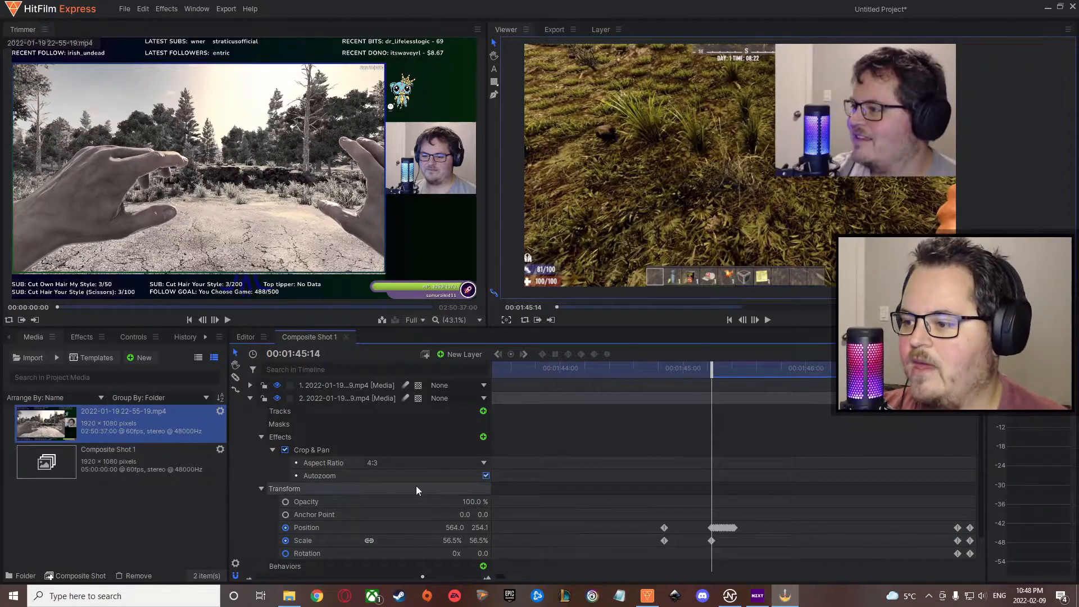
# Step: Find the Black & White film look by searching "black" and apply it to the second layer, the enlarged webcam clip
pyautogui.moveTo(711, 367)
pyautogui.mouseDown()
pyautogui.moveTo(658, 368)
pyautogui.moveTo(710, 376)
pyautogui.mouseUp()
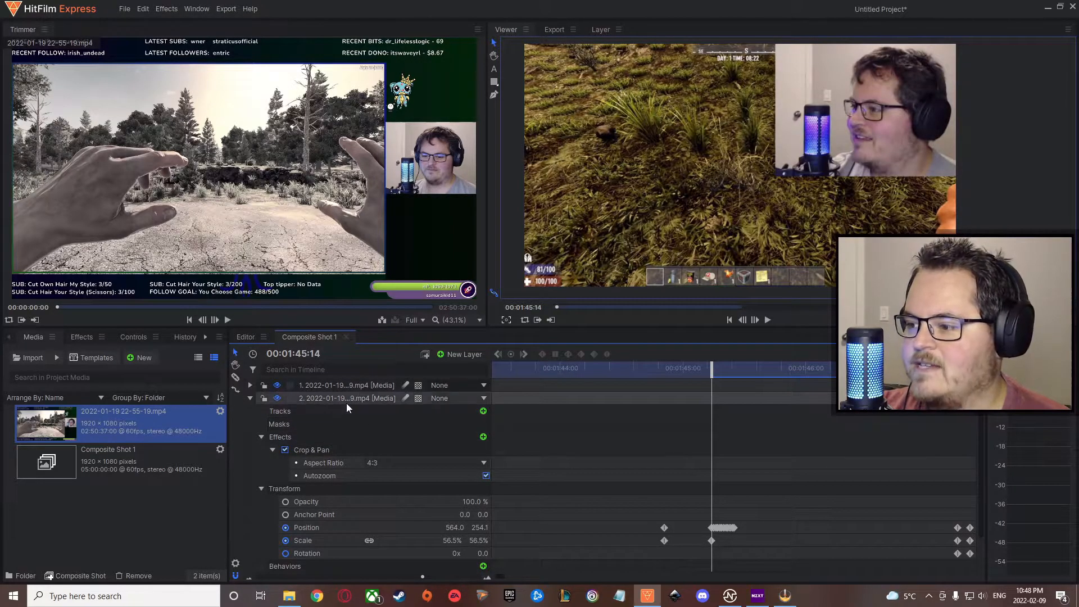
pyautogui.click(315, 398)
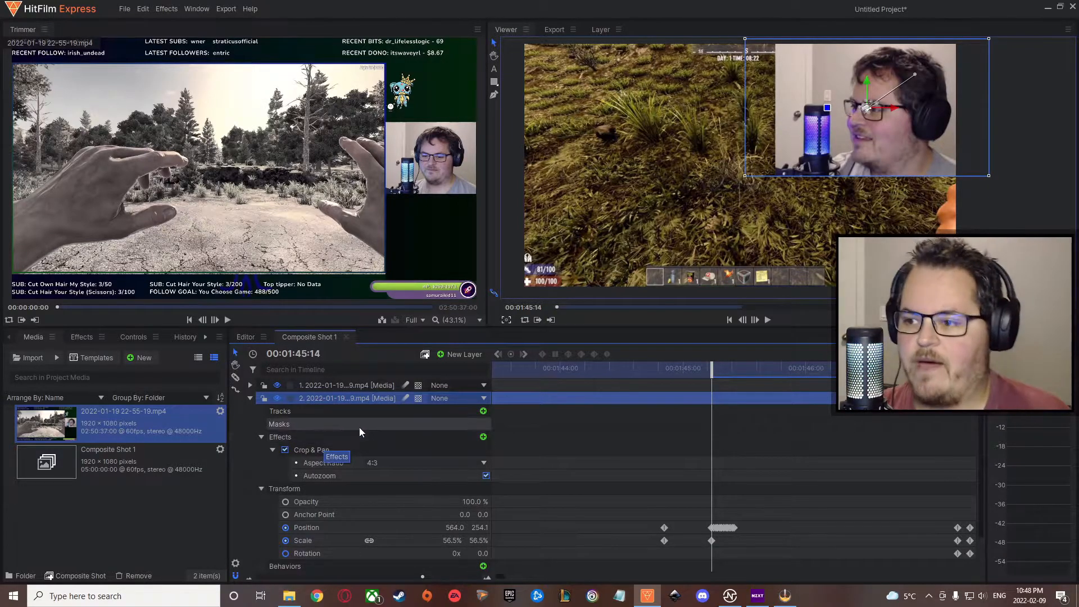
pyautogui.click(79, 338)
pyautogui.write('black')
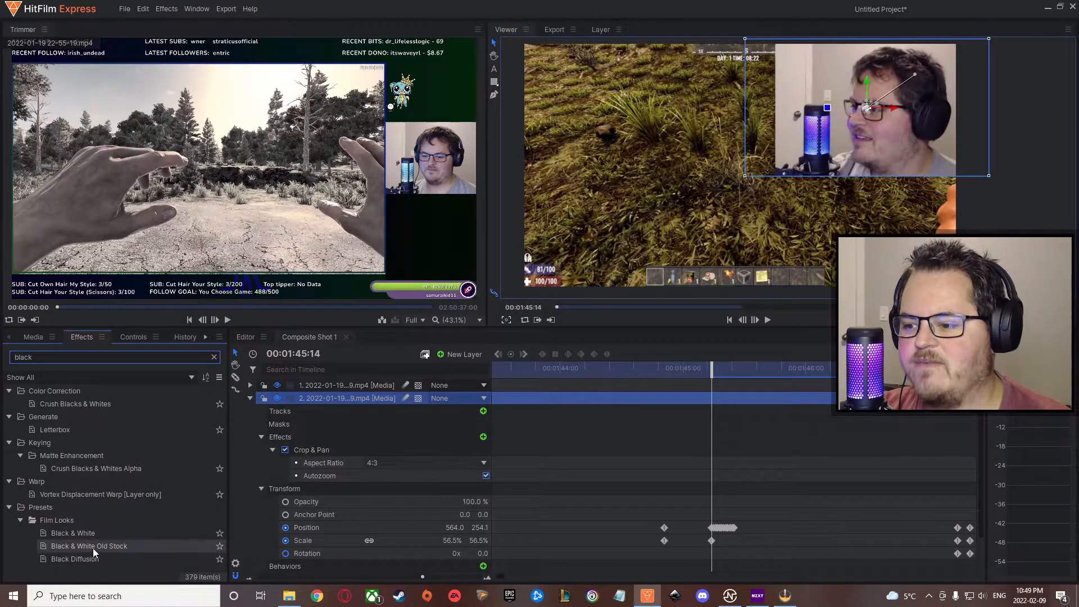
pyautogui.moveTo(61, 534); pyautogui.dragTo(379, 398)
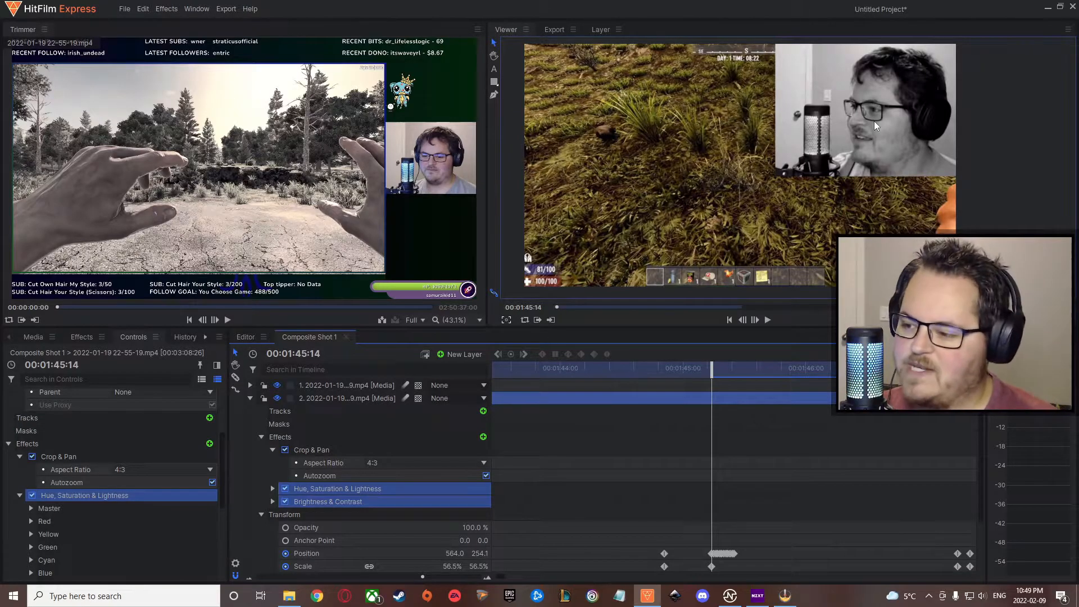
# Step: Expand Brightness & Contrast and toggle it together with Hue, Saturation & Lightness off and on to compare the webcam picture
pyautogui.click(272, 502)
pyautogui.click(284, 489)
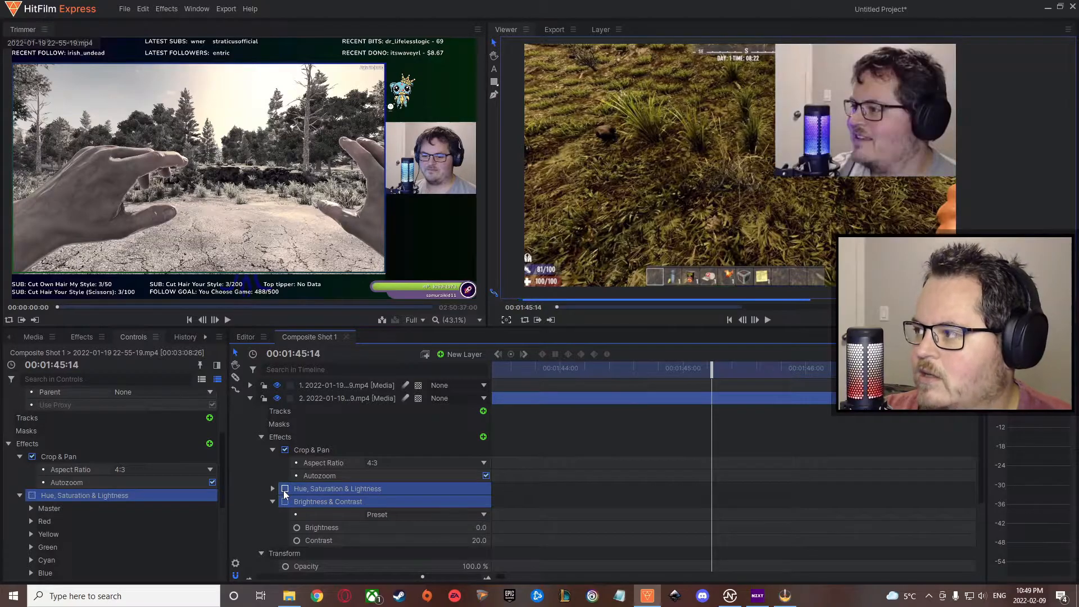
pyautogui.click(284, 502)
pyautogui.click(284, 501)
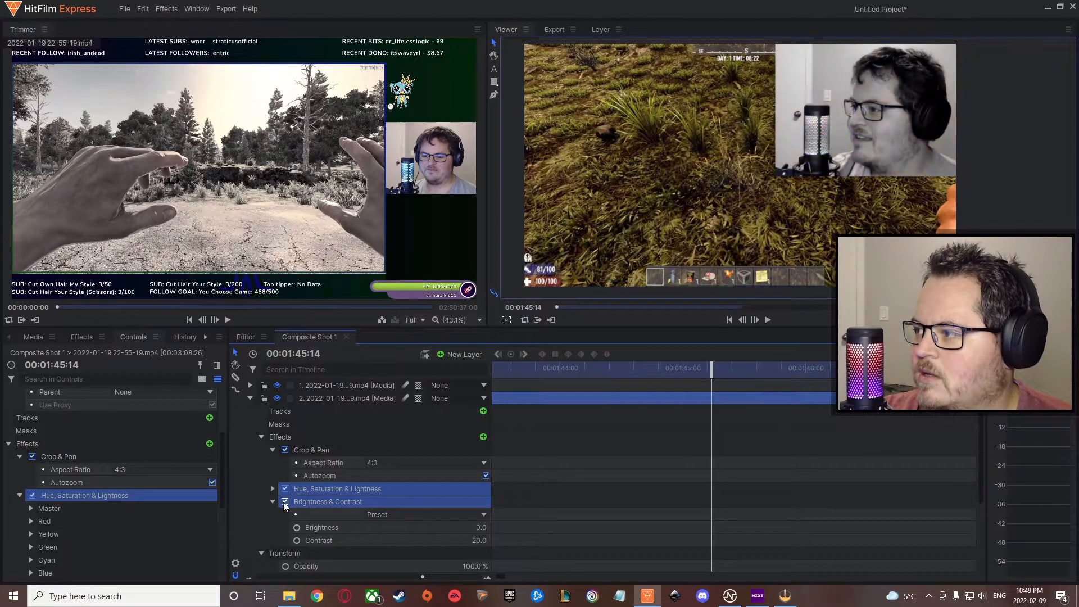
pyautogui.click(286, 488)
# Step: Set the Contrast of the webcam layer's Brightness & Contrast effect to 0
pyautogui.scroll(-1, 364, 511)
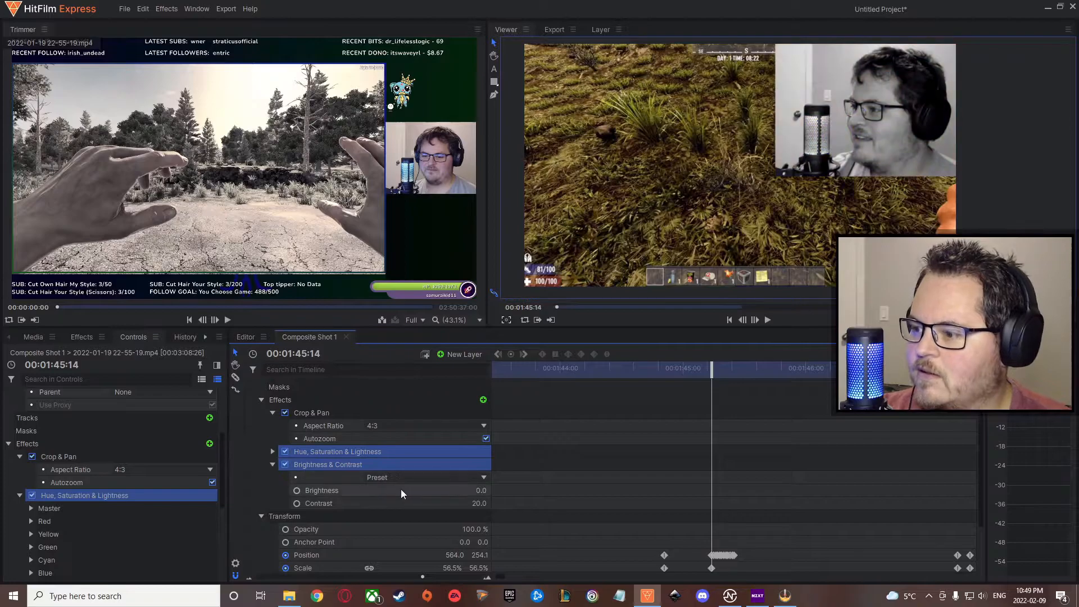
pyautogui.click(409, 507)
pyautogui.click(478, 503)
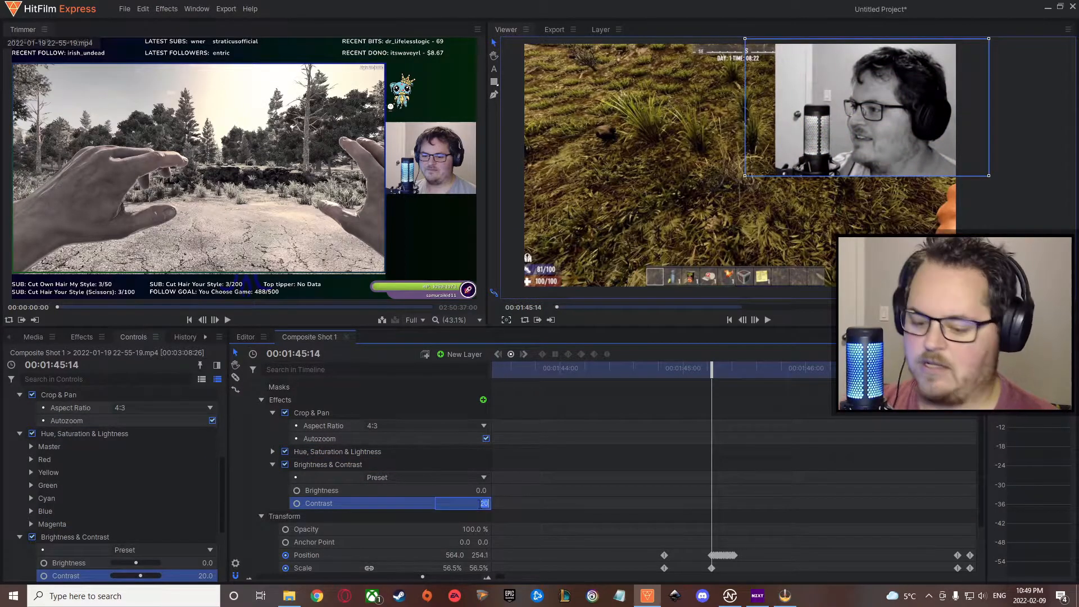
pyautogui.write('0')
pyautogui.press('Return')
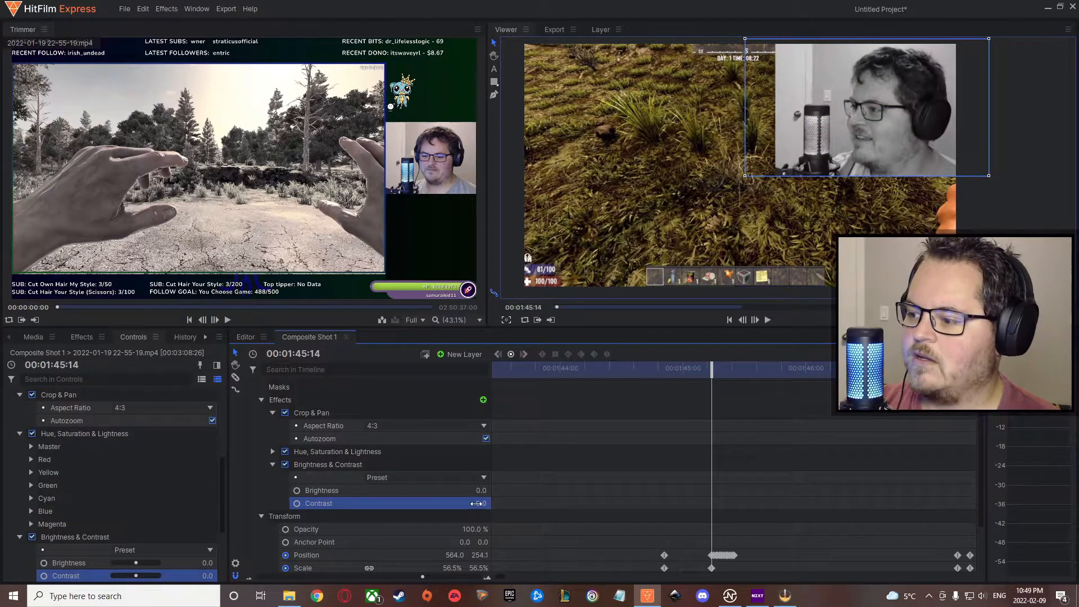
# Step: Expand the Master group of the webcam layer's Hue, Saturation & Lightness effect and set its Saturation to -100
pyautogui.click(273, 451)
pyautogui.click(285, 454)
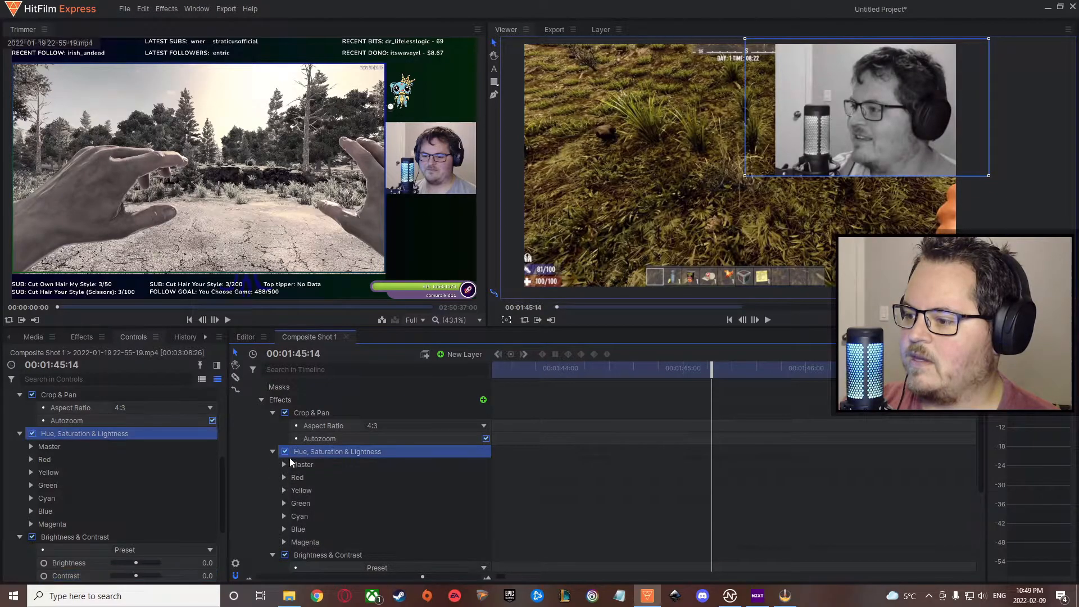
pyautogui.click(273, 452)
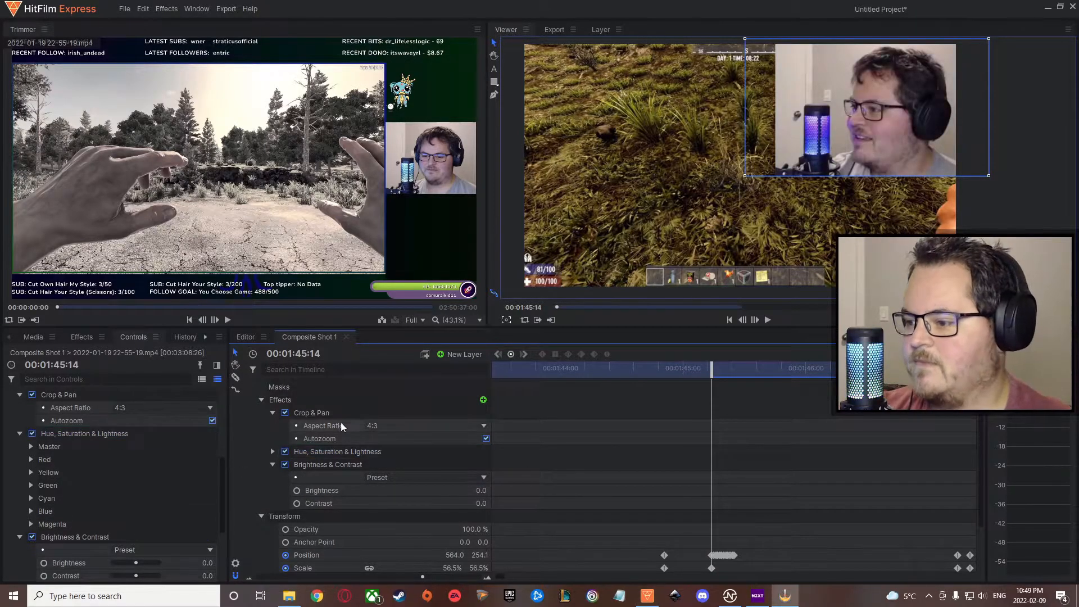
pyautogui.click(273, 452)
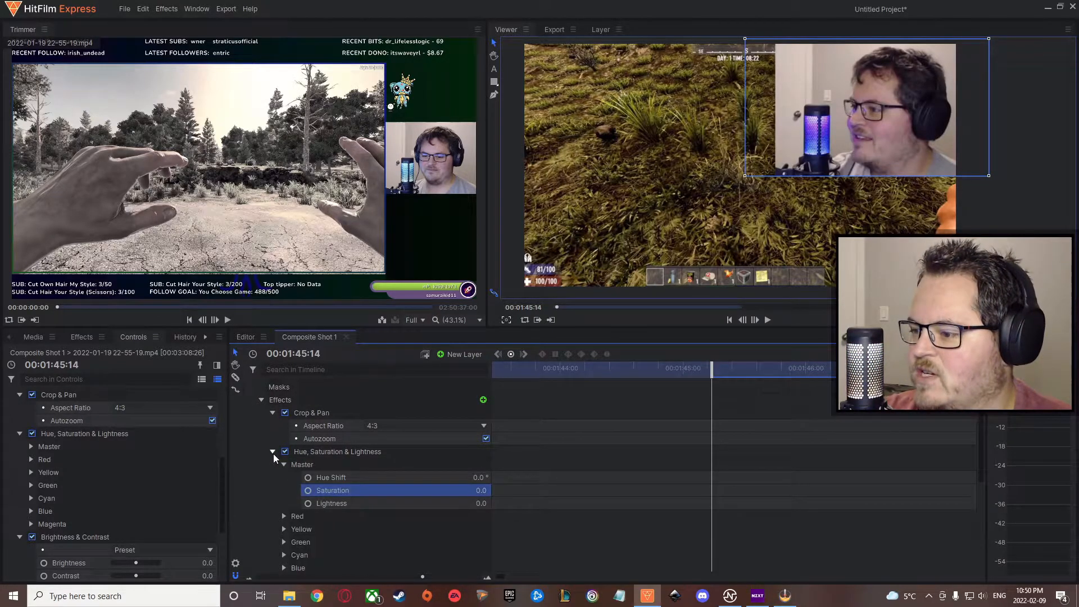
pyautogui.click(476, 490)
pyautogui.write('-100')
pyautogui.press('Return')
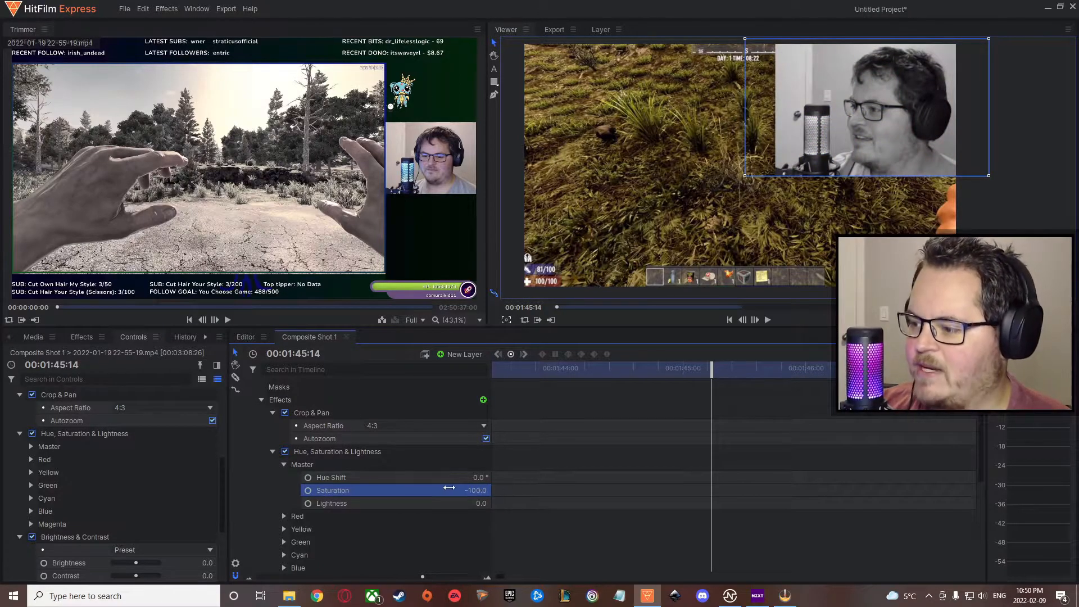
# Step: Return the Master Saturation of the webcam layer to 0
pyautogui.click(487, 487)
pyautogui.write('0')
pyautogui.press('Return')
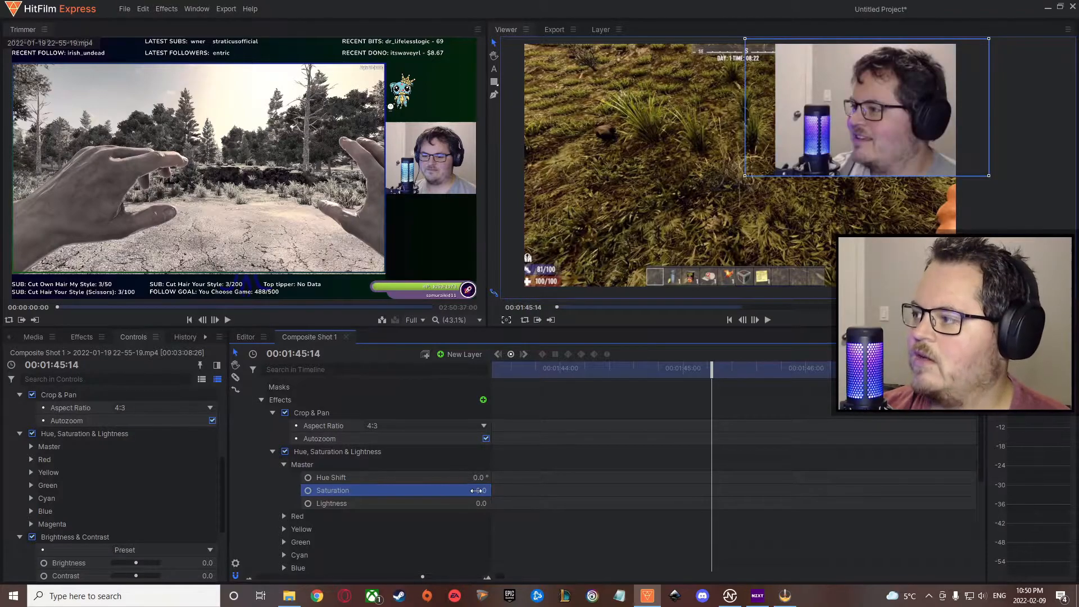
# Step: Set the webcam layer's Master Saturation to -100 and add a keyframe for it at 00:01:45:14
pyautogui.click(477, 490)
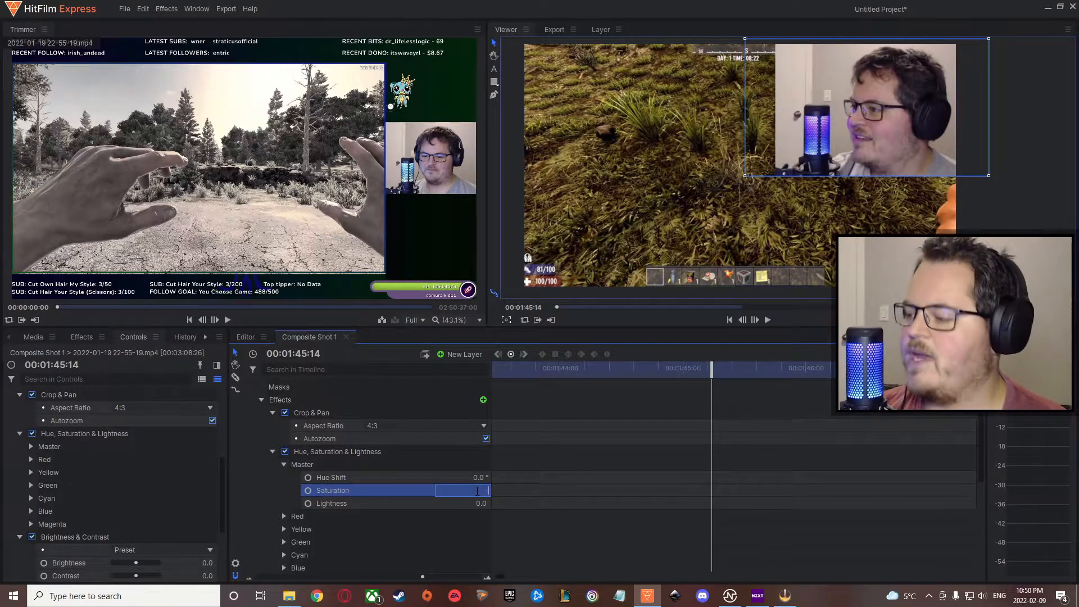
pyautogui.write('-100')
pyautogui.press('Return')
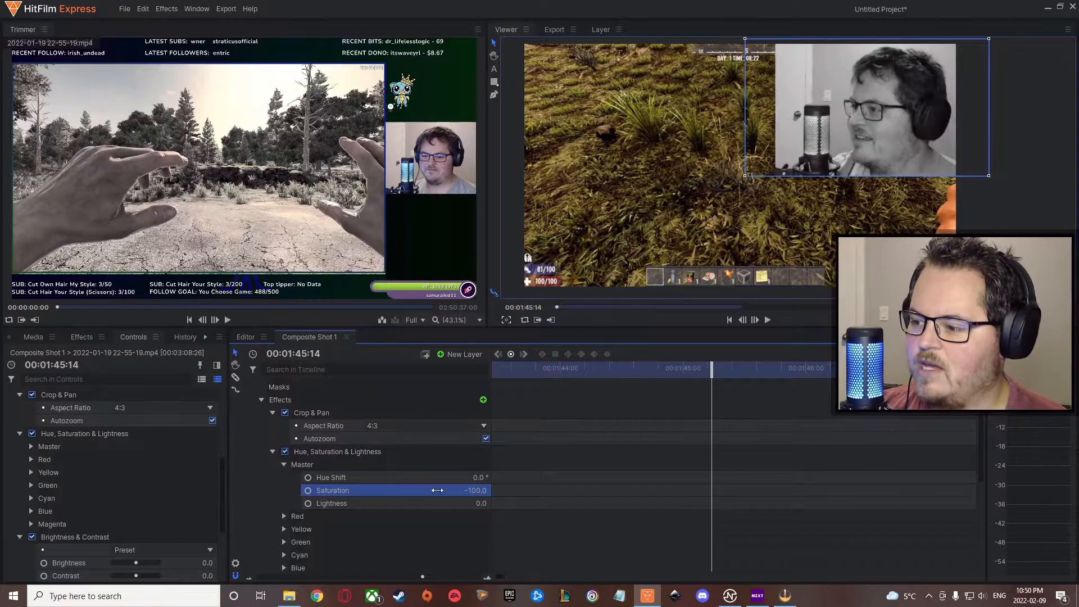
pyautogui.hotkey('ctrl', 'k')
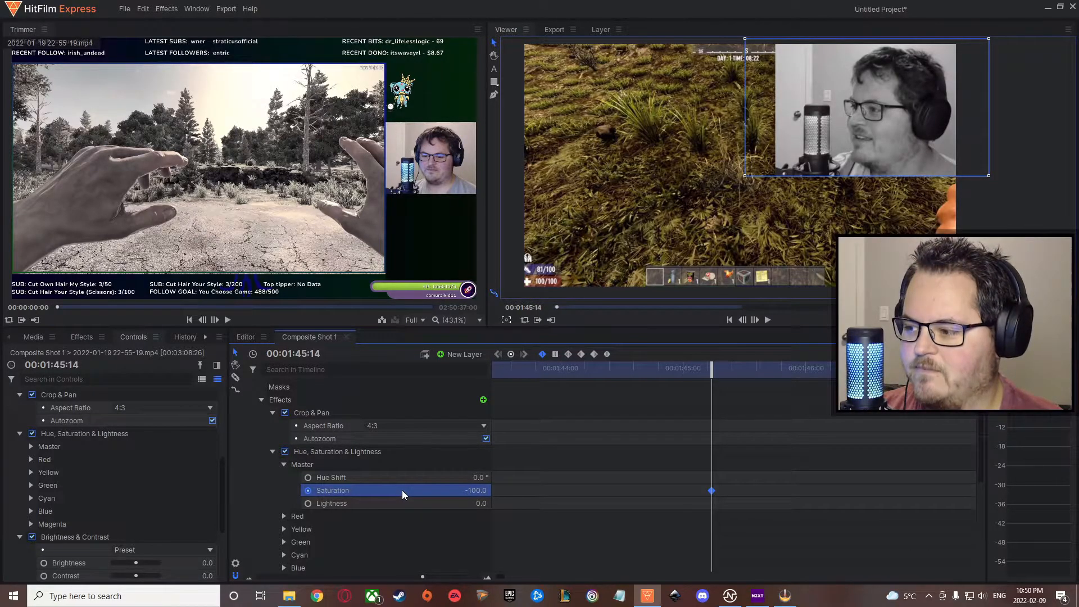
# Step: Step back to 00:01:45:13 and keyframe the Master Saturation at 0
pyautogui.press('Left')
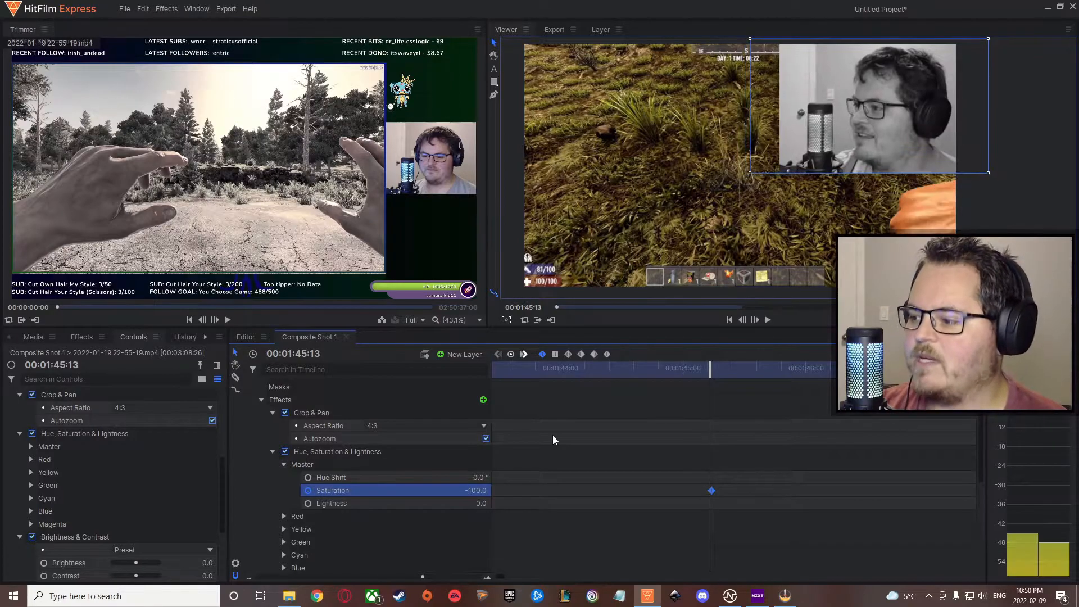
pyautogui.click(475, 491)
pyautogui.write('0')
pyautogui.press('Return')
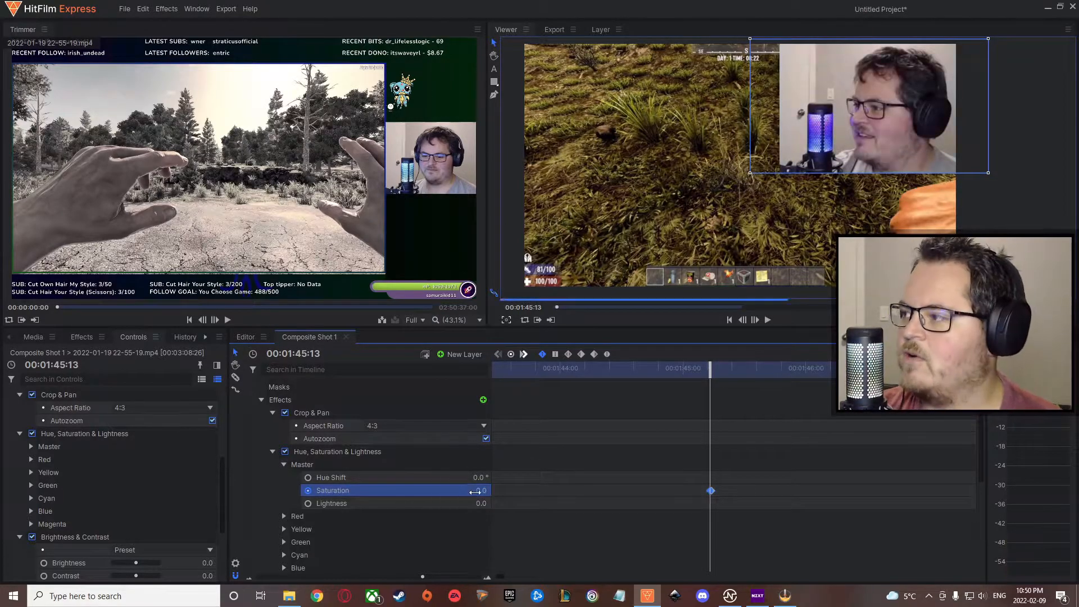
# Step: Examine the two adjacent Saturation keyframes up close and compare the webcam picture at frames 00:01:45:14 and 00:01:45:13
pyautogui.scroll(-10, 548, 490)
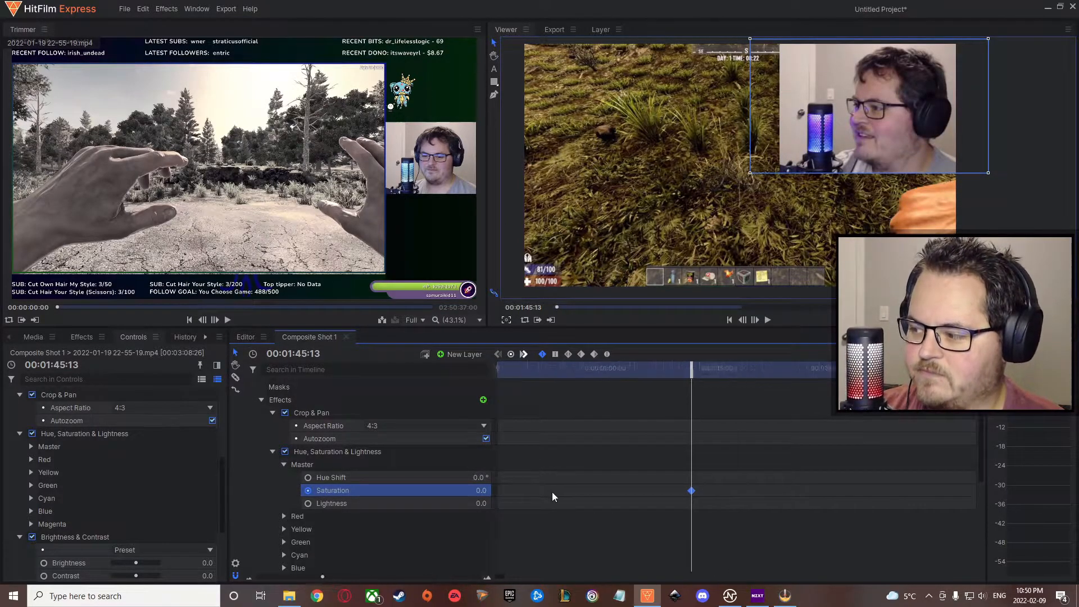
pyautogui.moveTo(522, 366); pyautogui.dragTo(520, 370)
pyautogui.scroll(5, 548, 483)
pyautogui.scroll(2, 548, 487)
pyautogui.moveTo(741, 373); pyautogui.dragTo(811, 372)
pyautogui.scroll(2, 762, 474)
pyautogui.scroll(3, 775, 455)
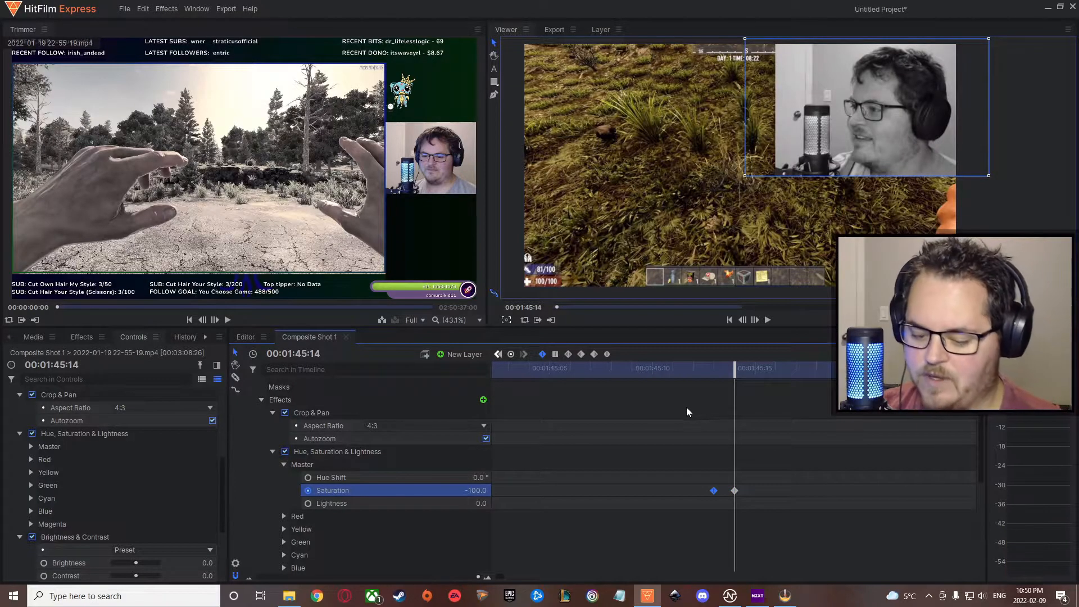
pyautogui.press('Left')
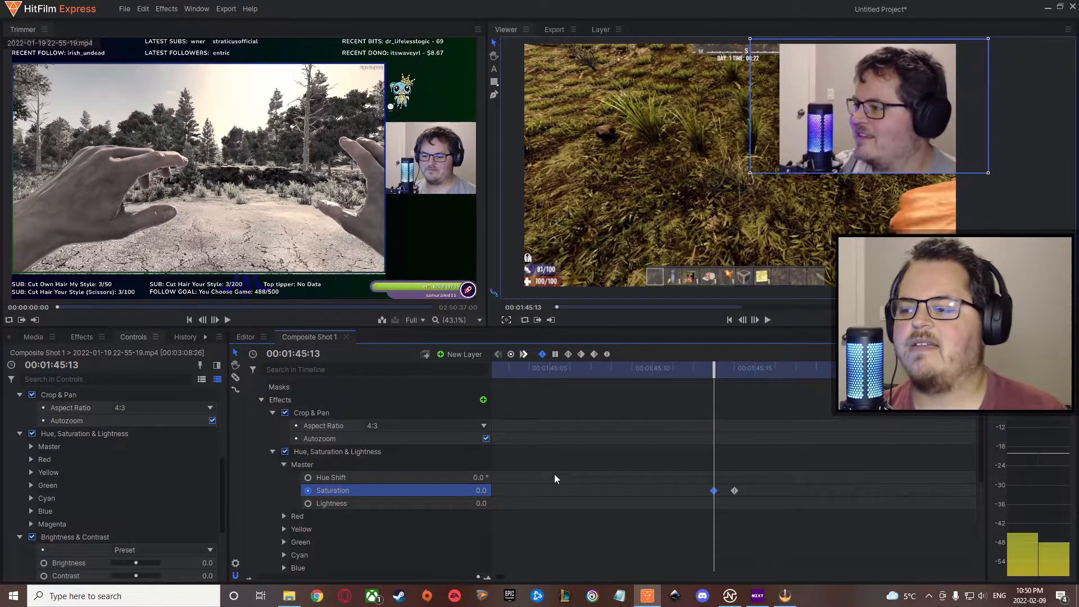
# Step: Try a Brightness of -50 in the webcam layer's Brightness & Contrast effect and reset it to 0
pyautogui.click(272, 452)
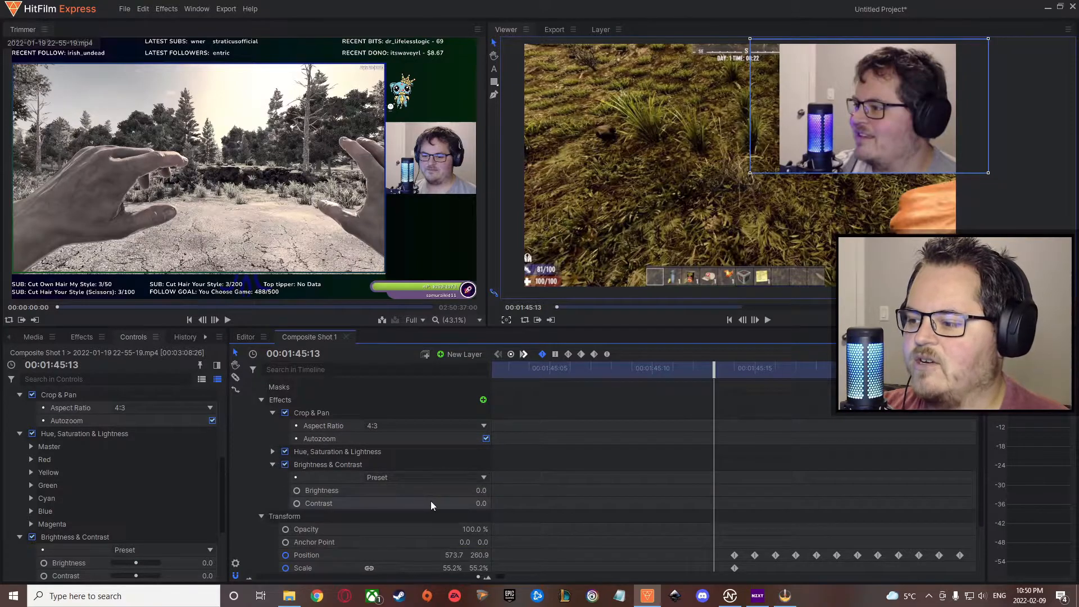
pyautogui.click(478, 491)
pyautogui.write('-50')
pyautogui.press('Return')
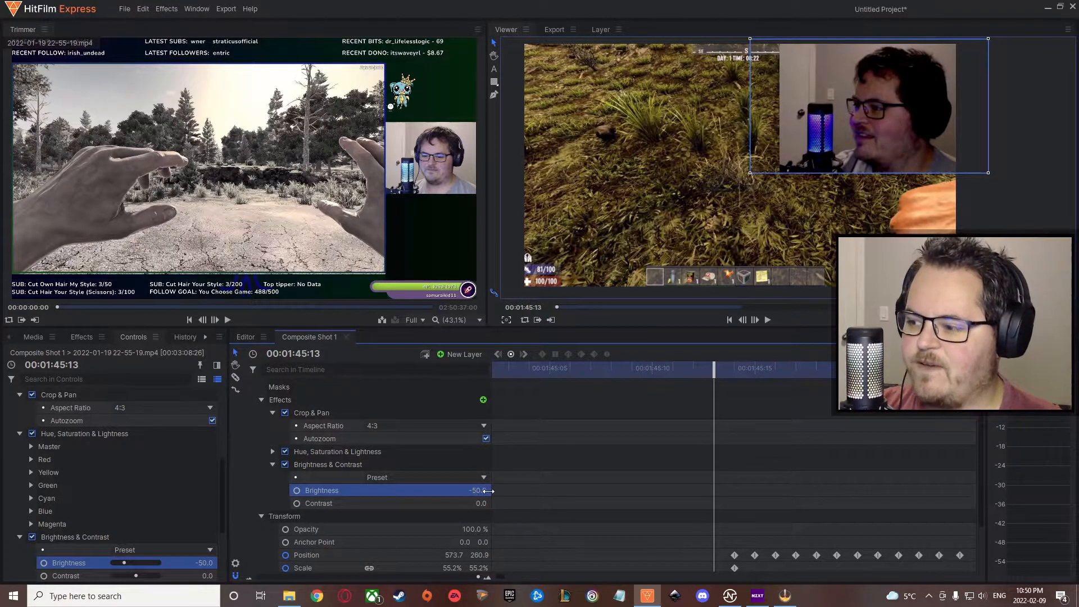
pyautogui.click(469, 490)
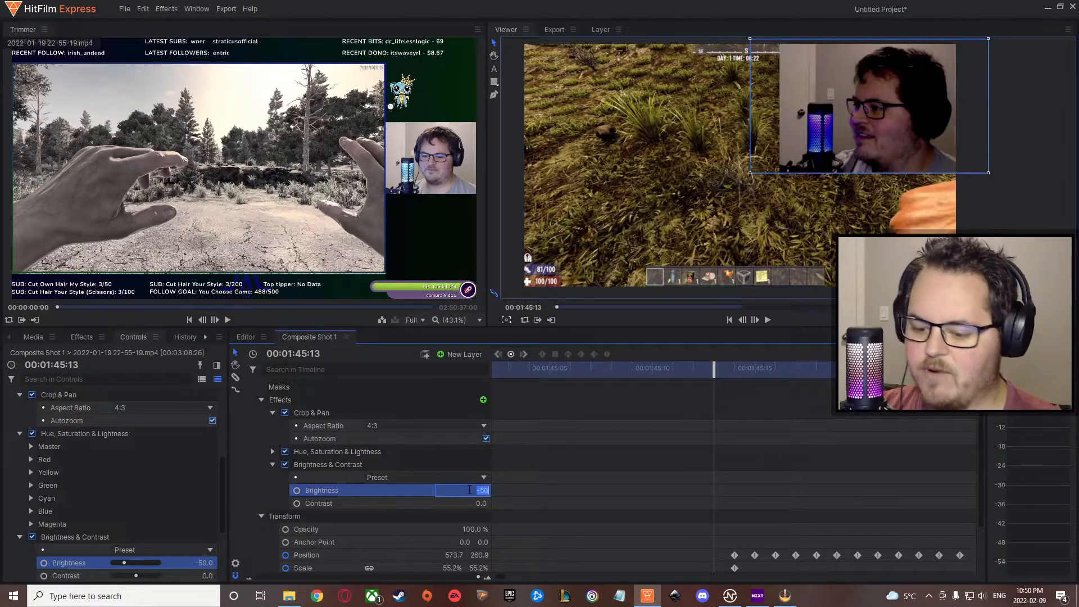
pyautogui.write('0')
pyautogui.press('Return')
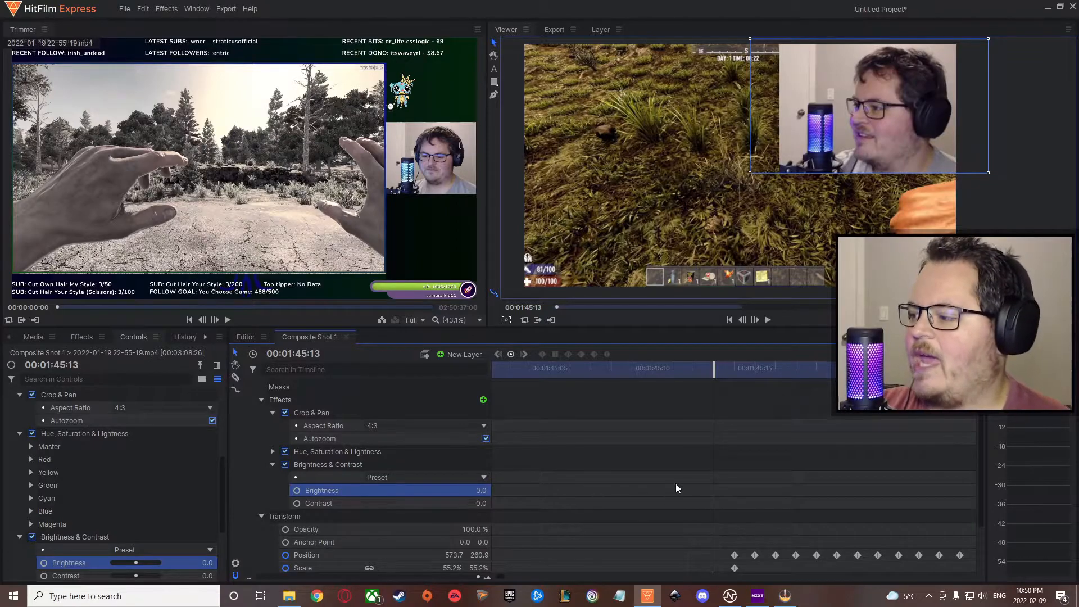
# Step: Keyframe the webcam layer's Brightness at 0 on frame 00:01:45:13 and at -60 one frame further
pyautogui.scroll(-1, 749, 434)
pyautogui.scroll(-1, 751, 429)
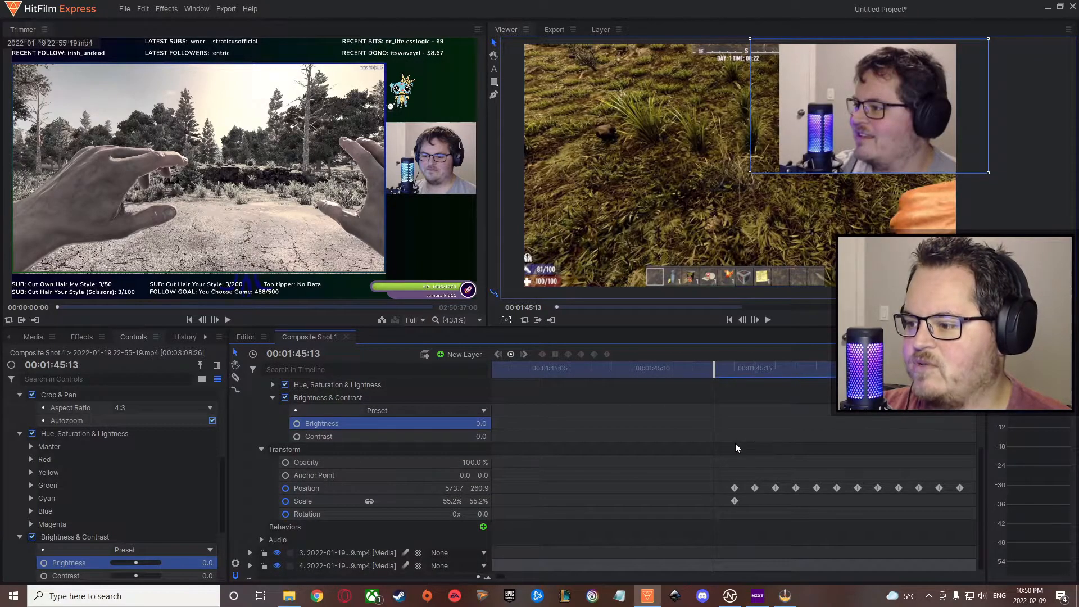
pyautogui.scroll(3, 735, 444)
pyautogui.click(273, 487)
pyautogui.scroll(-3, 665, 458)
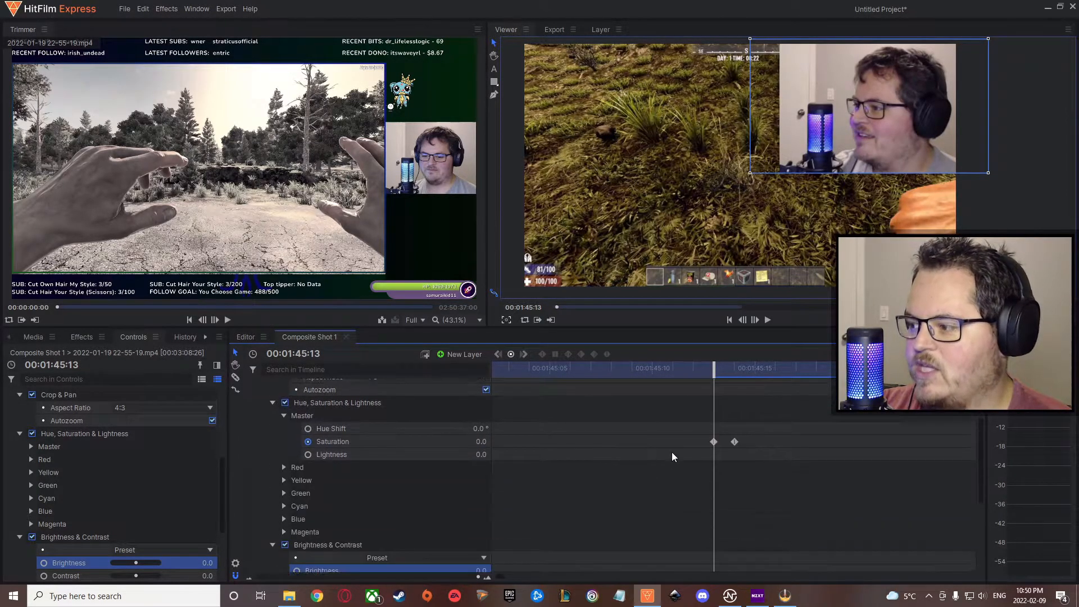
pyautogui.scroll(-2, 714, 440)
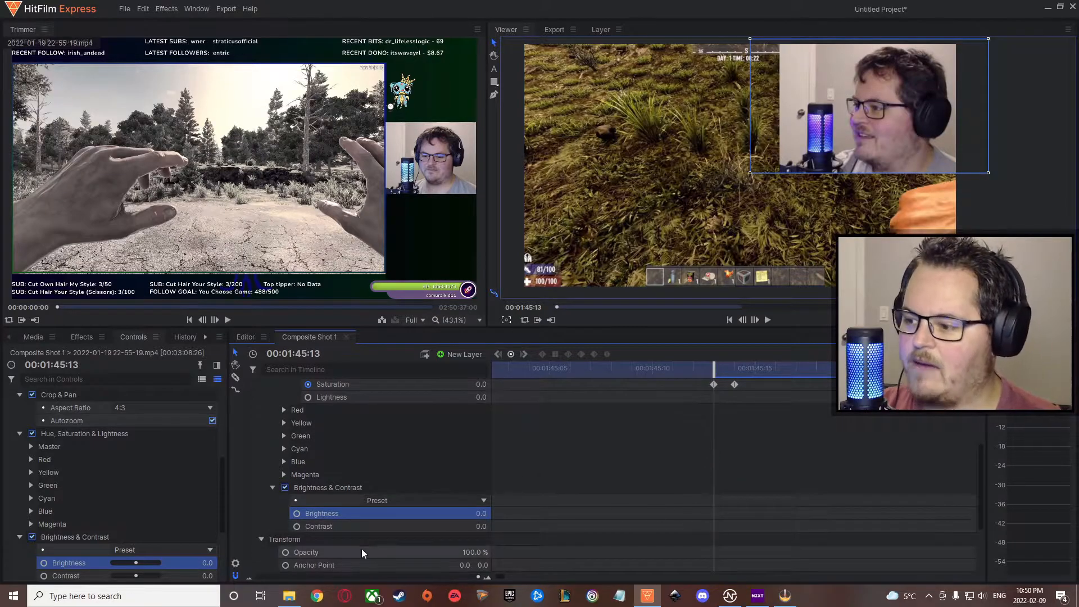
pyautogui.hotkey('ctrl', 'v')
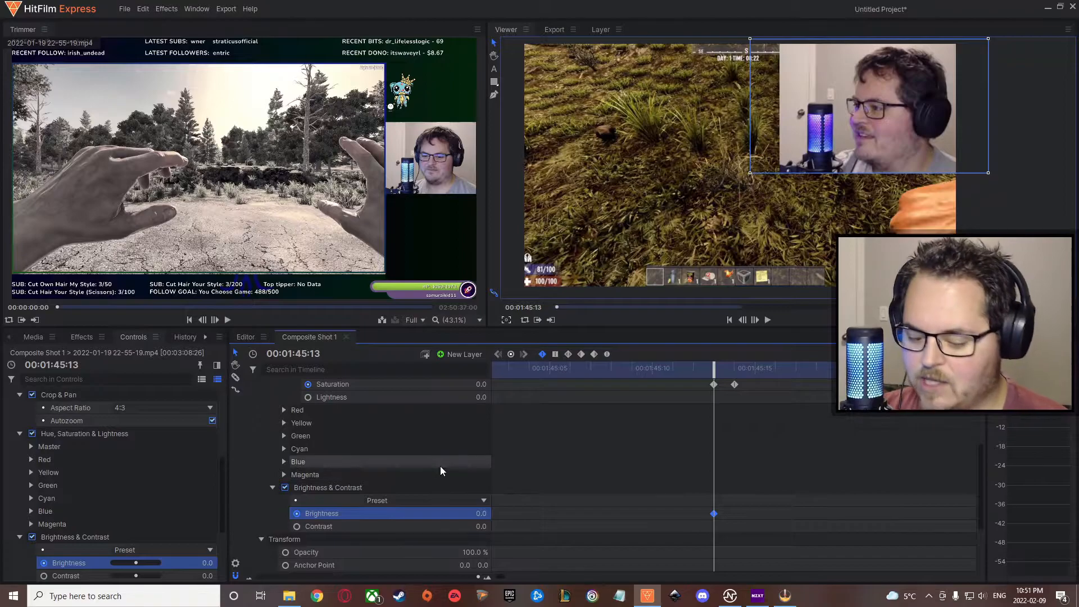
pyautogui.press('Right')
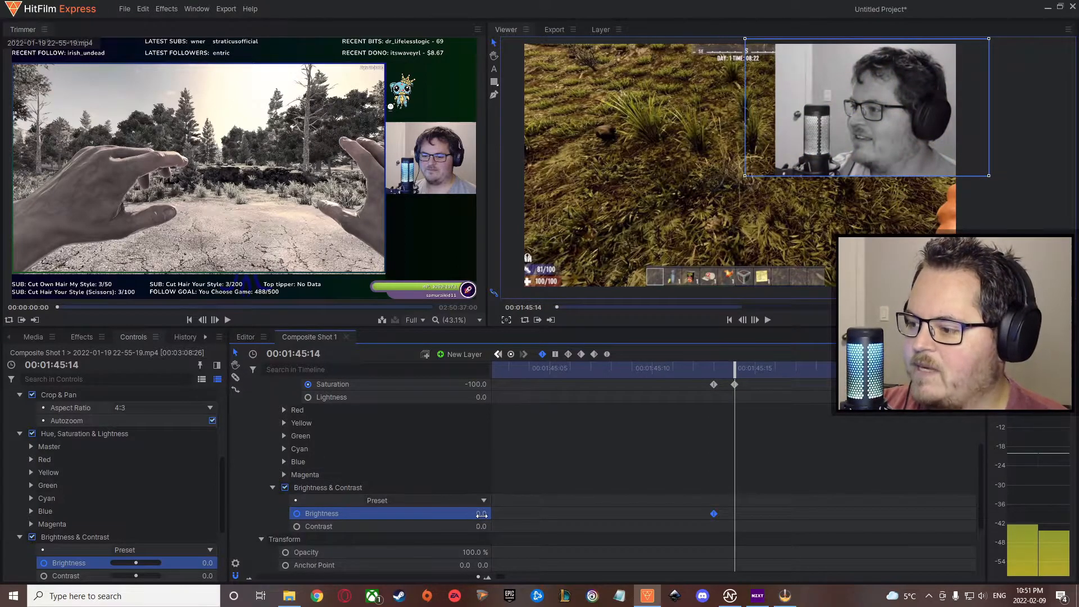
pyautogui.moveTo(482, 515); pyautogui.dragTo(479, 515)
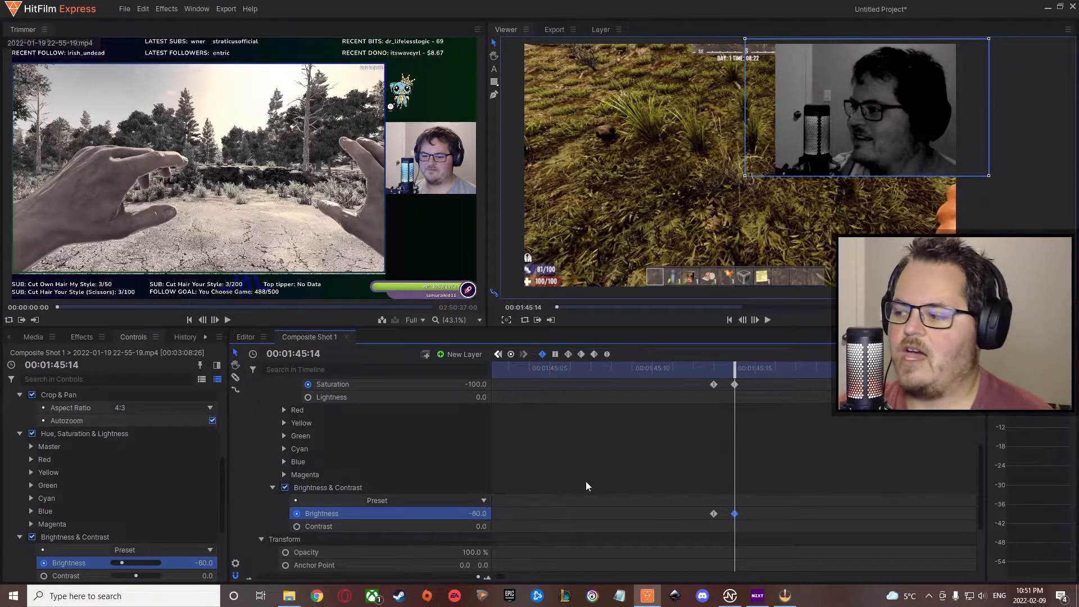
# Step: Play the composite from 00:01:45:02 to preview the webcam turning dark and black-and-white
pyautogui.moveTo(735, 368); pyautogui.dragTo(725, 366)
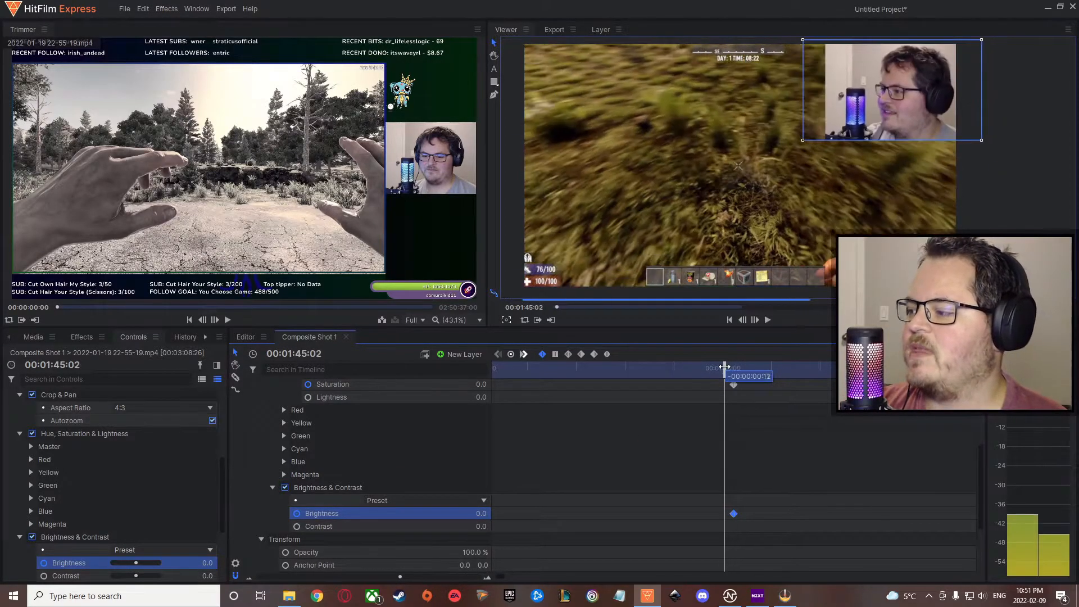
pyautogui.press('space')
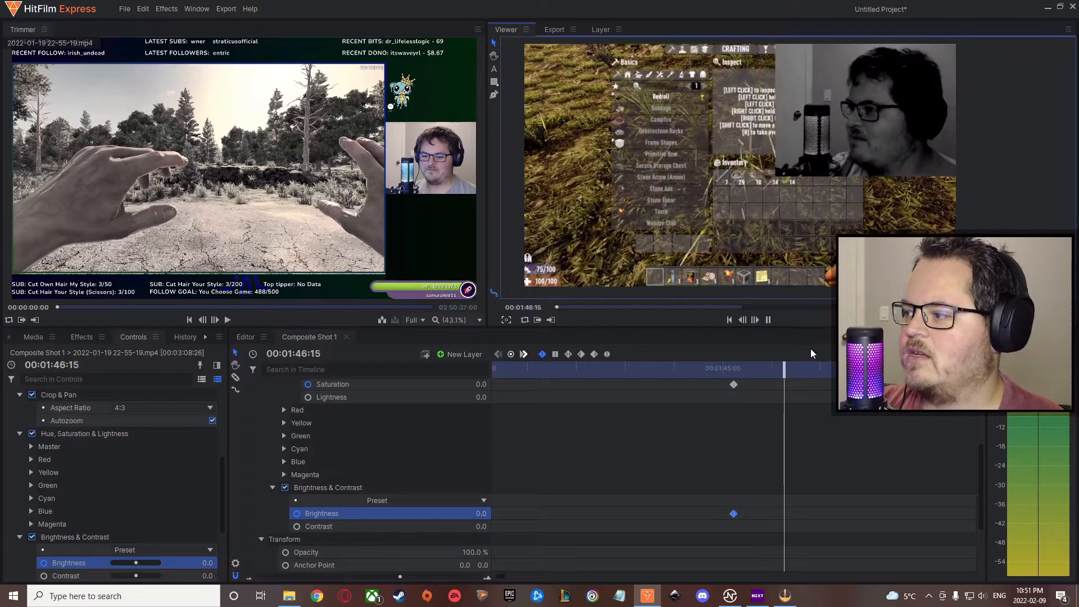
pyautogui.click(741, 367)
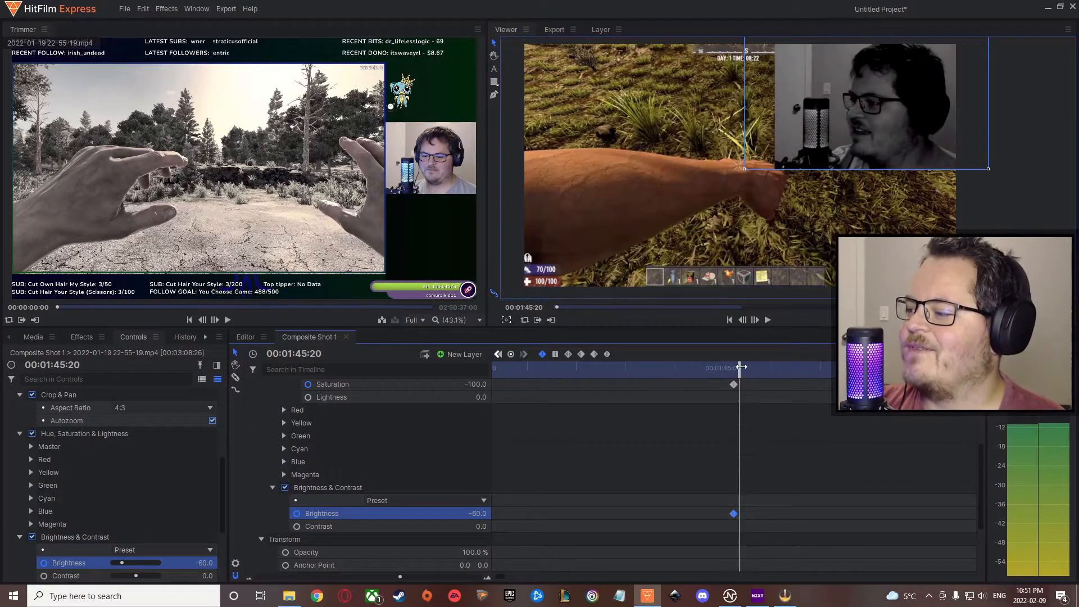
# Step: Advance frame by frame to 00:01:45:28 and add keyframes holding Brightness at -60 and Saturation at -100
pyautogui.moveTo(741, 367); pyautogui.dragTo(730, 367)
pyautogui.press('Right')
pyautogui.press('Right')
pyautogui.press('Right')
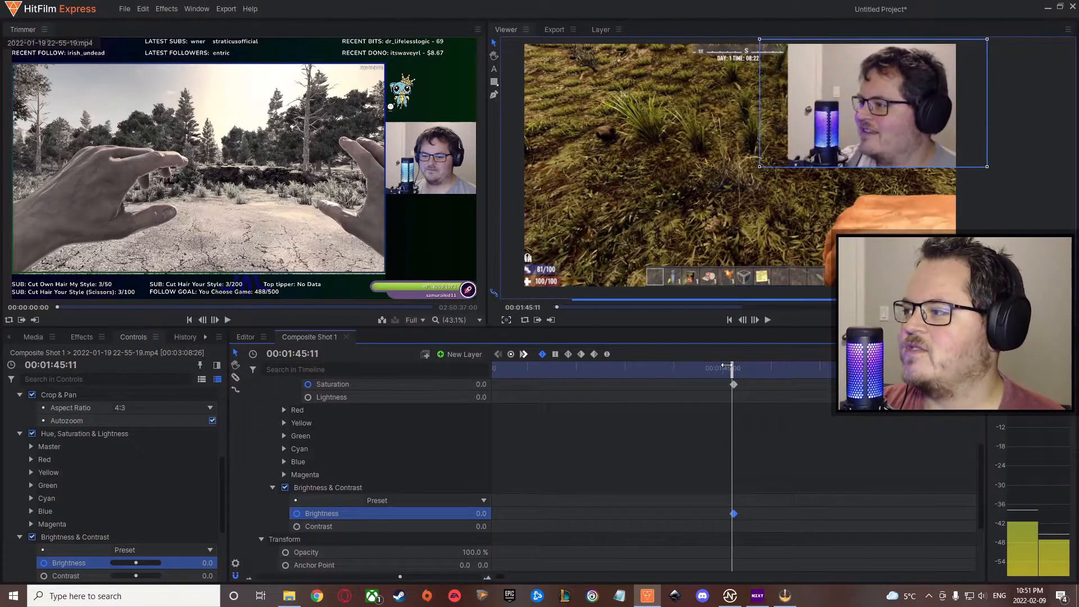
pyautogui.press('Right')
pyautogui.press('Right')
pyautogui.press('Right')
pyautogui.press('Right')
pyautogui.press('Right')
pyautogui.press('Right')
pyautogui.press('Right')
pyautogui.press('Right')
pyautogui.press('Right')
pyautogui.press('Right')
pyautogui.press('Right')
pyautogui.press('Right')
pyautogui.press('Right')
pyautogui.press('Right')
pyautogui.press('Right')
pyautogui.press('Right')
pyautogui.press('Right')
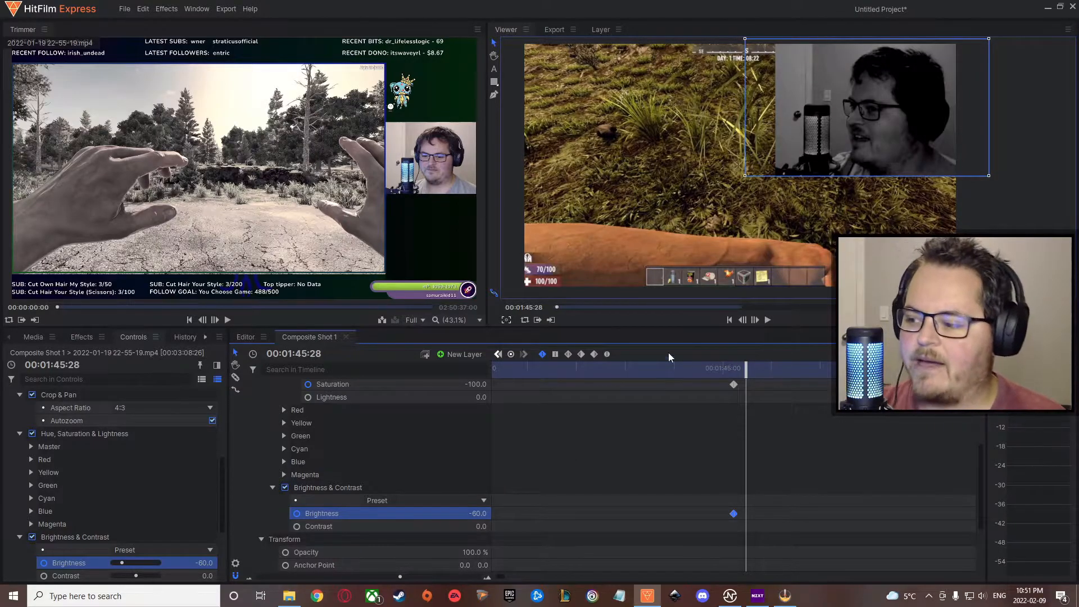
pyautogui.hotkey('ctrl', 'v')
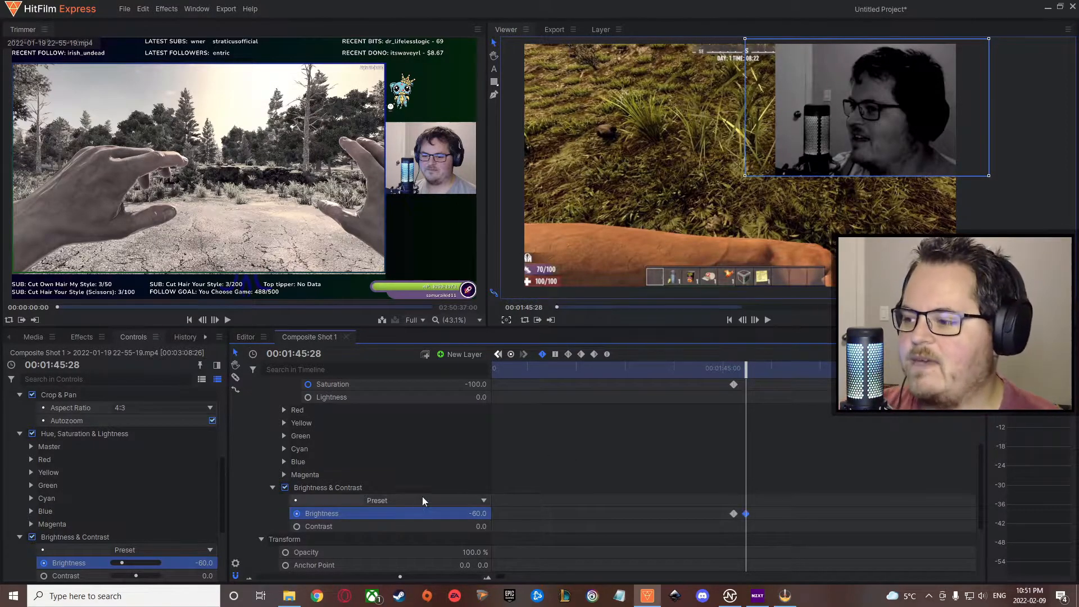
pyautogui.click(423, 384)
pyautogui.hotkey('ctrl', 'v')
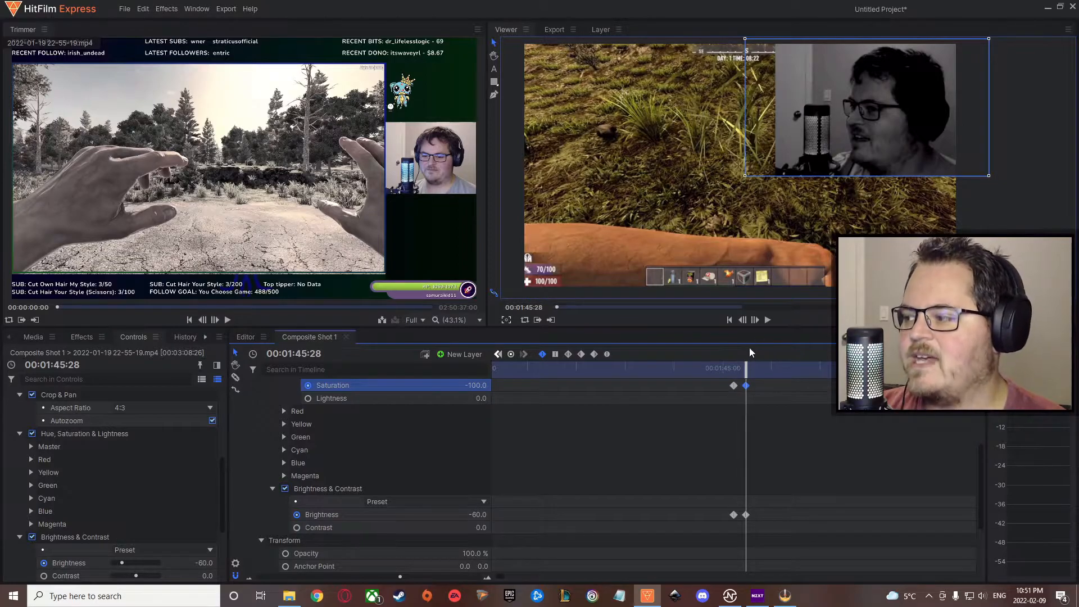
# Step: Play on to 00:01:47:29 and keyframe the webcam layer's Saturation and Brightness at 0 there
pyautogui.click(767, 321)
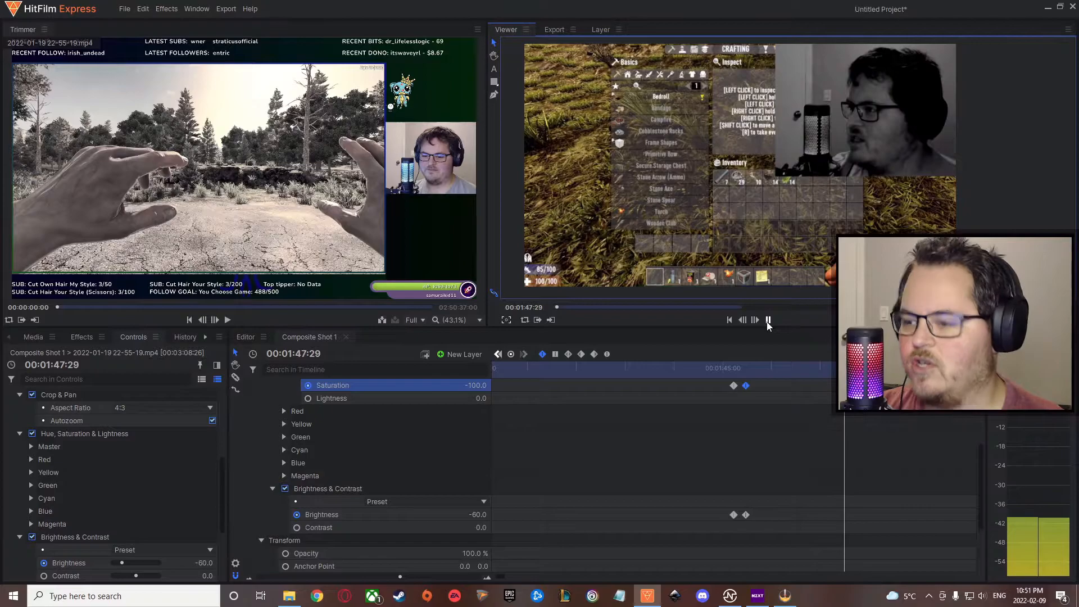
pyautogui.click(767, 321)
pyautogui.click(476, 385)
pyautogui.write('0')
pyautogui.press('Return')
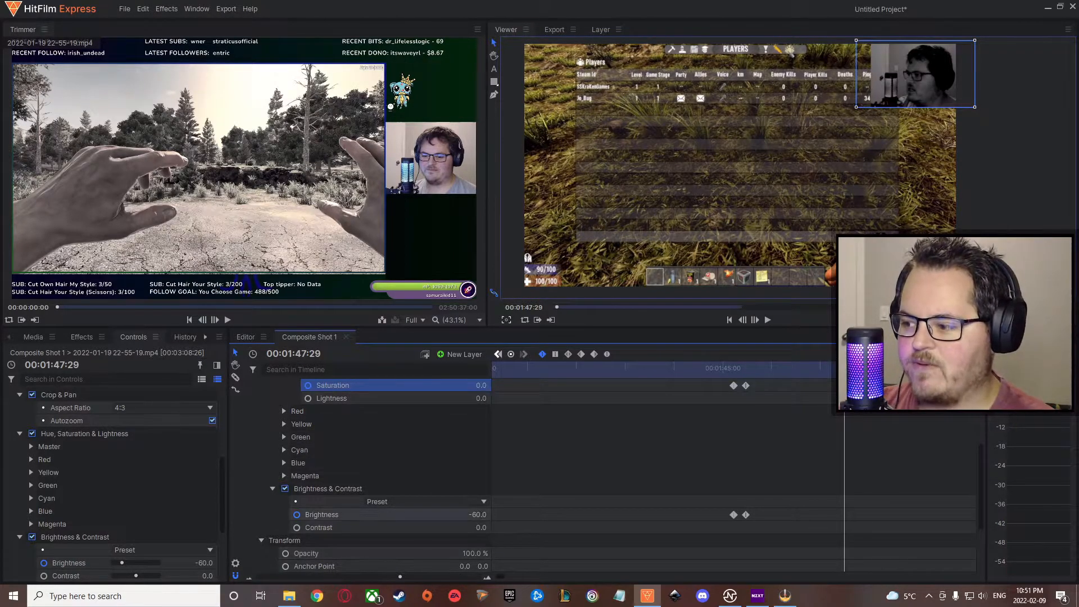
pyautogui.click(477, 514)
pyautogui.write('0')
pyautogui.press('Return')
# Step: Move the playhead back to 00:01:45:25, show the project media and collapse the second layer
pyautogui.moveTo(843, 371); pyautogui.dragTo(743, 377)
pyautogui.click(31, 336)
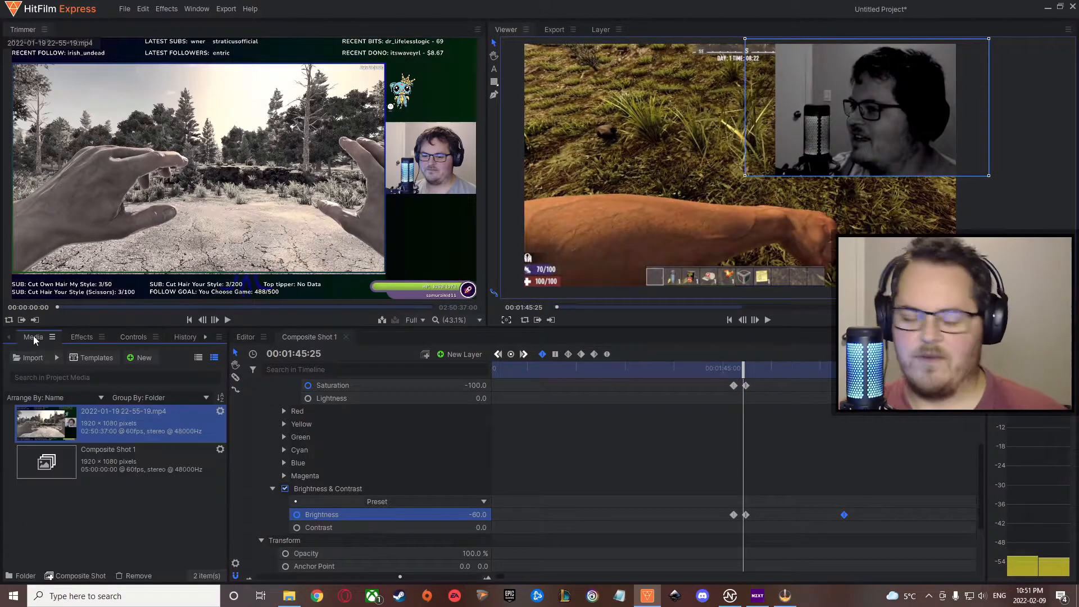
pyautogui.scroll(4, 342, 450)
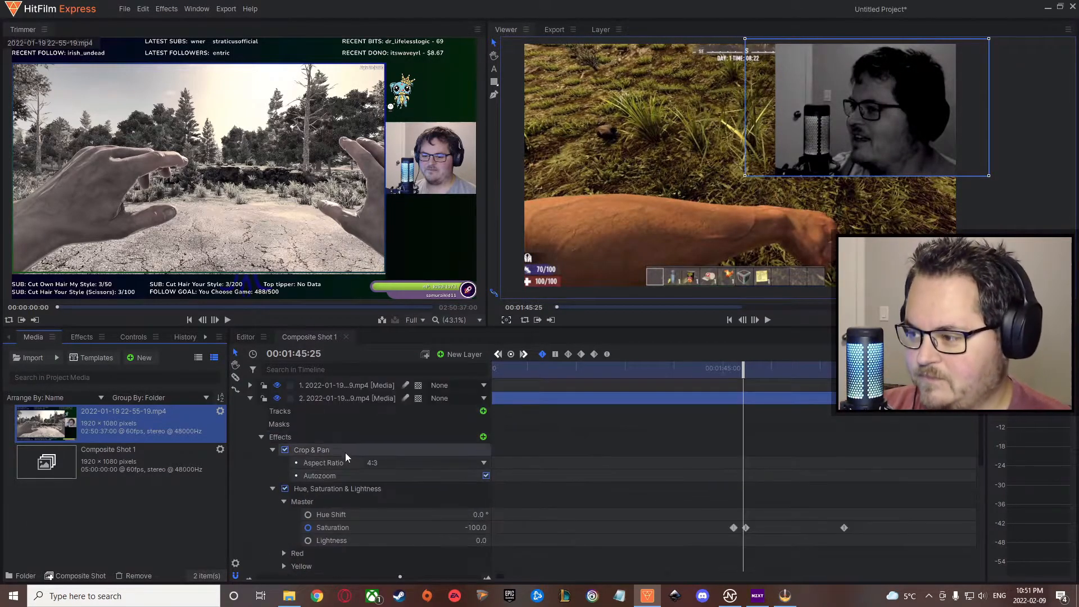
pyautogui.click(251, 397)
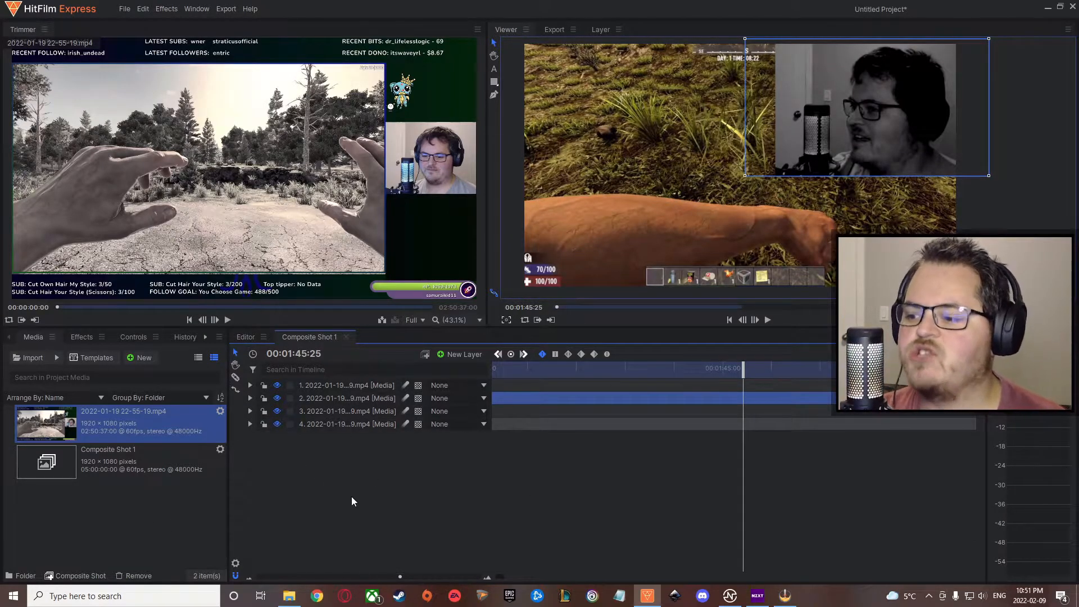
# Step: Import Buzzer.mp3, place it in the composite shot at 00:01:45:25, and play back the result
pyautogui.click(291, 597)
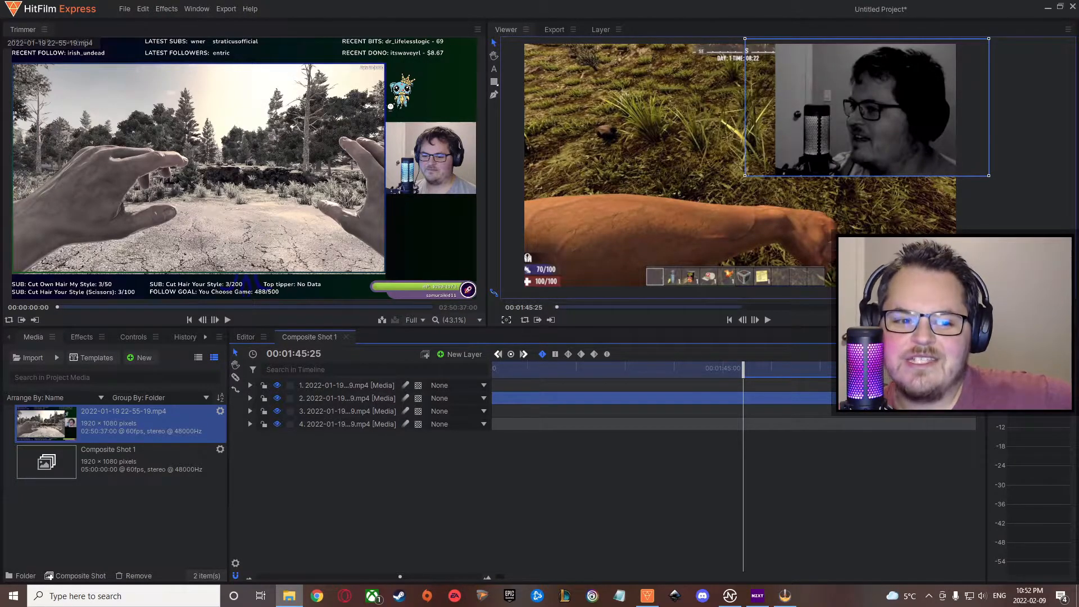
pyautogui.moveTo(1, 348); pyautogui.dragTo(135, 472)
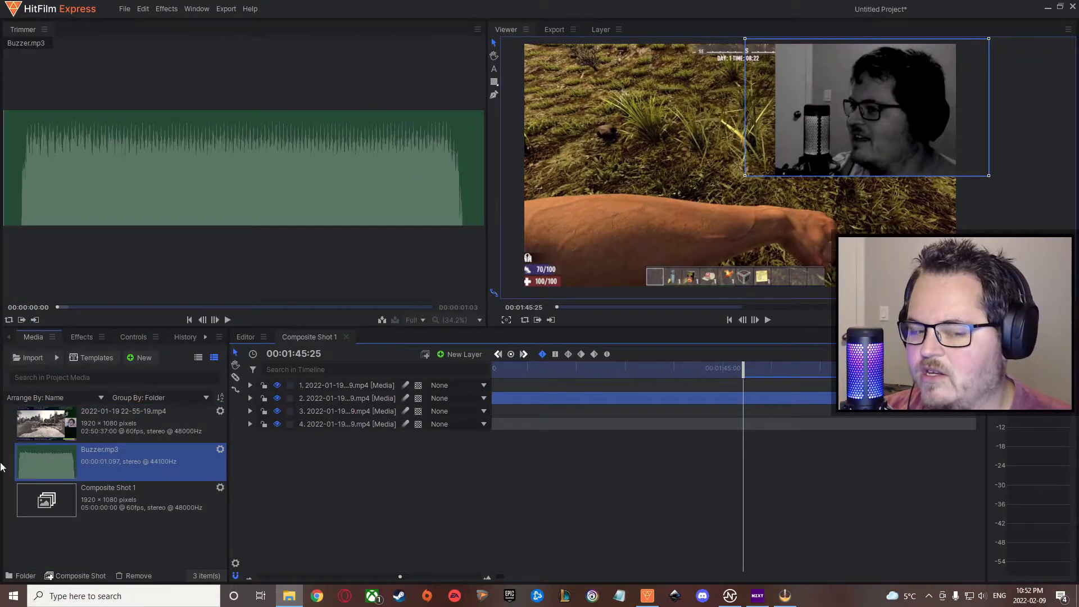
pyautogui.moveTo(48, 461); pyautogui.dragTo(743, 389)
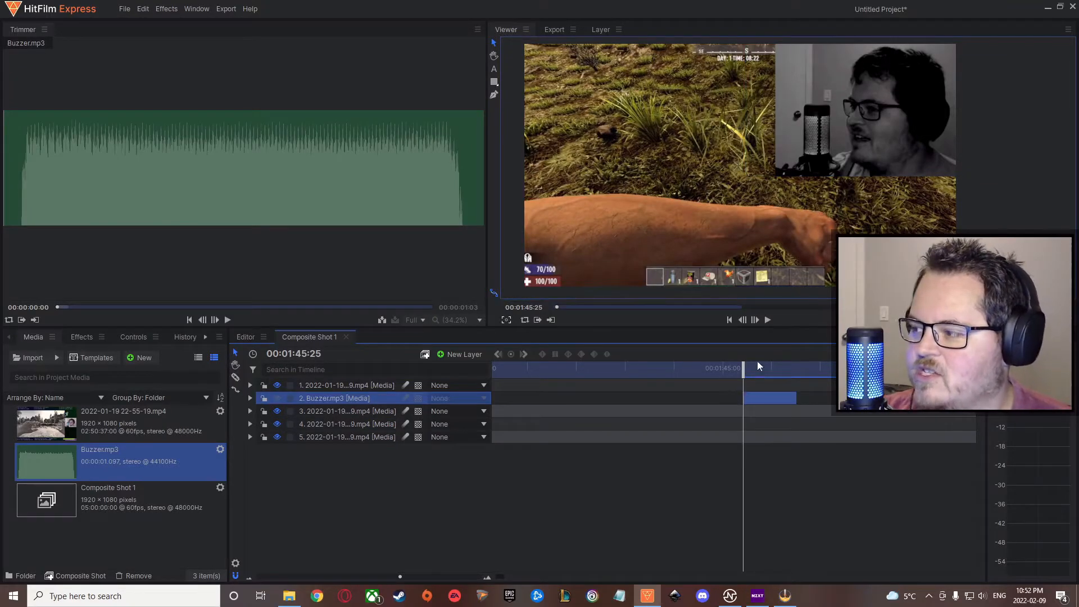
pyautogui.click(769, 319)
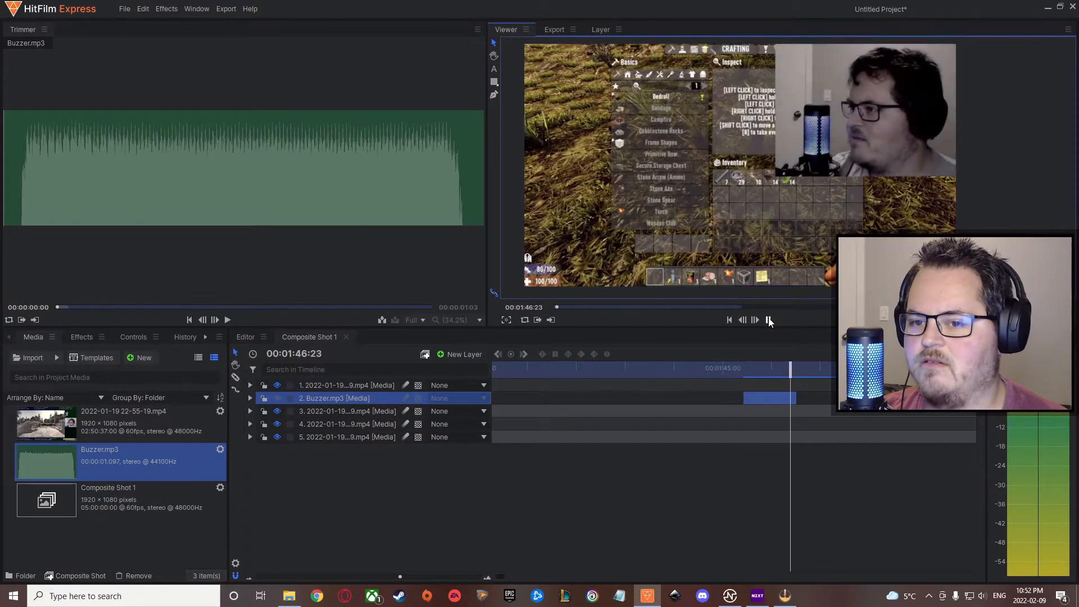
pyautogui.click(769, 320)
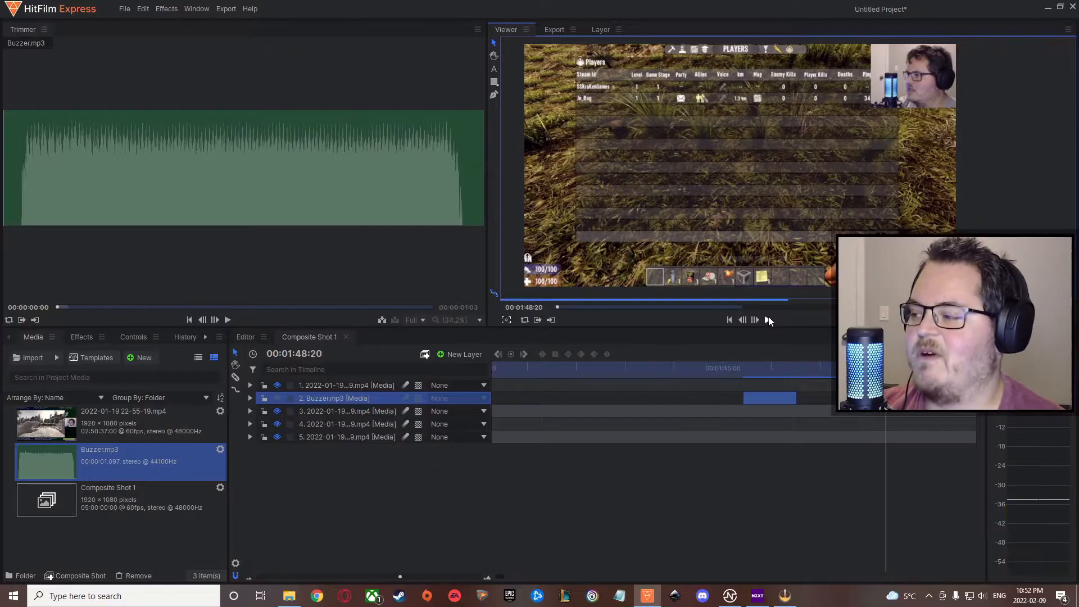
# Step: Shift the Buzzer.mp3 clip a fraction of a second forward on the timeline and play back its timing
pyautogui.moveTo(764, 397)
pyautogui.mouseDown()
pyautogui.moveTo(754, 397)
pyautogui.moveTo(770, 399)
pyautogui.mouseUp()
pyautogui.click(768, 320)
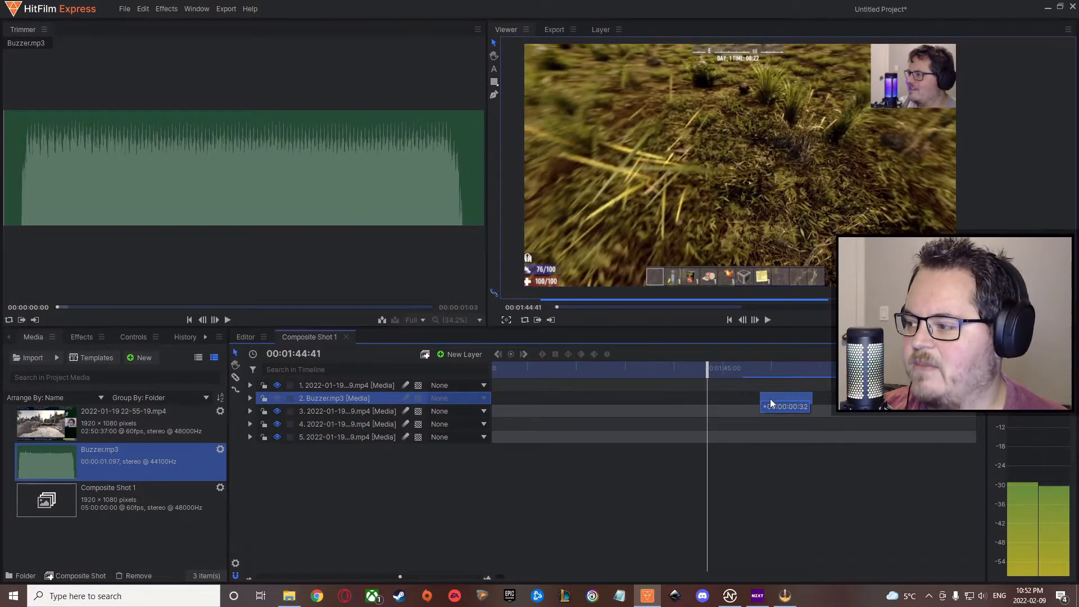
pyautogui.click(768, 320)
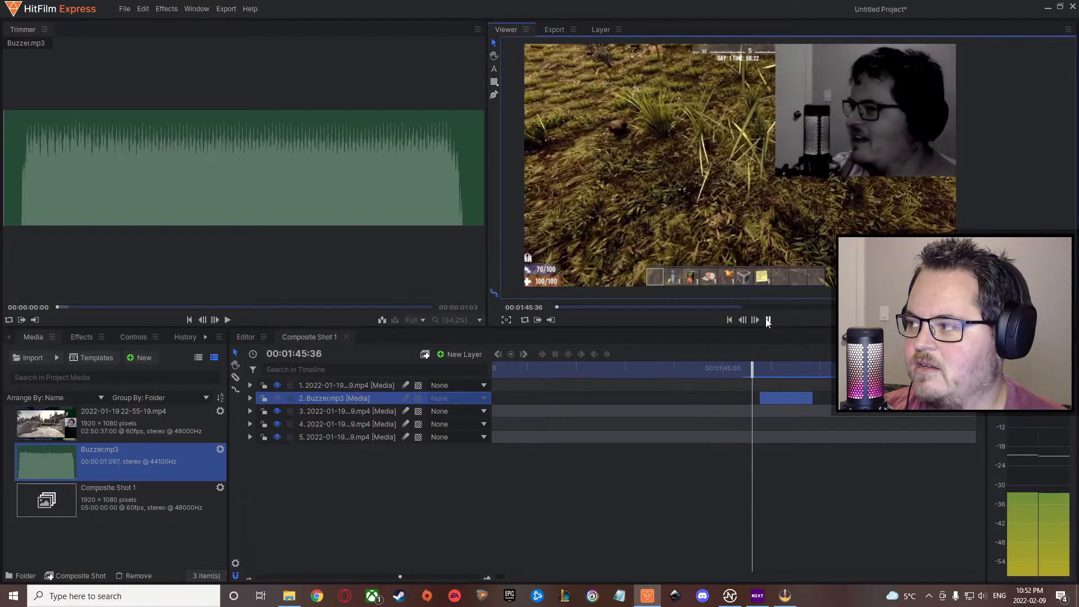
pyautogui.click(768, 319)
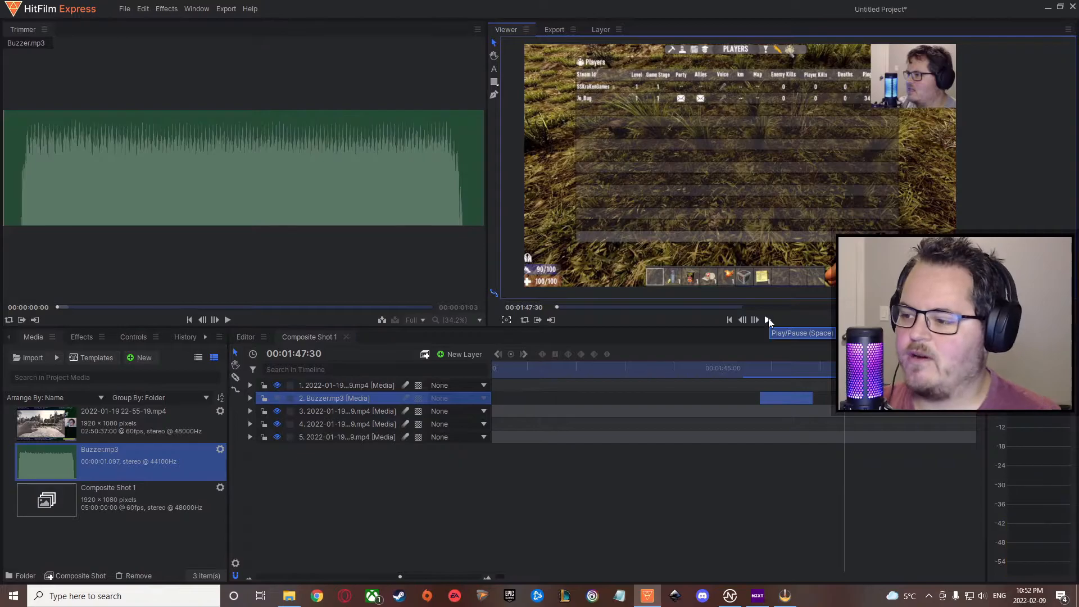
# Step: Set the Buzzer.mp3 layer's audio level to -6 dB and play back the buzzer section
pyautogui.click(250, 399)
pyautogui.click(276, 424)
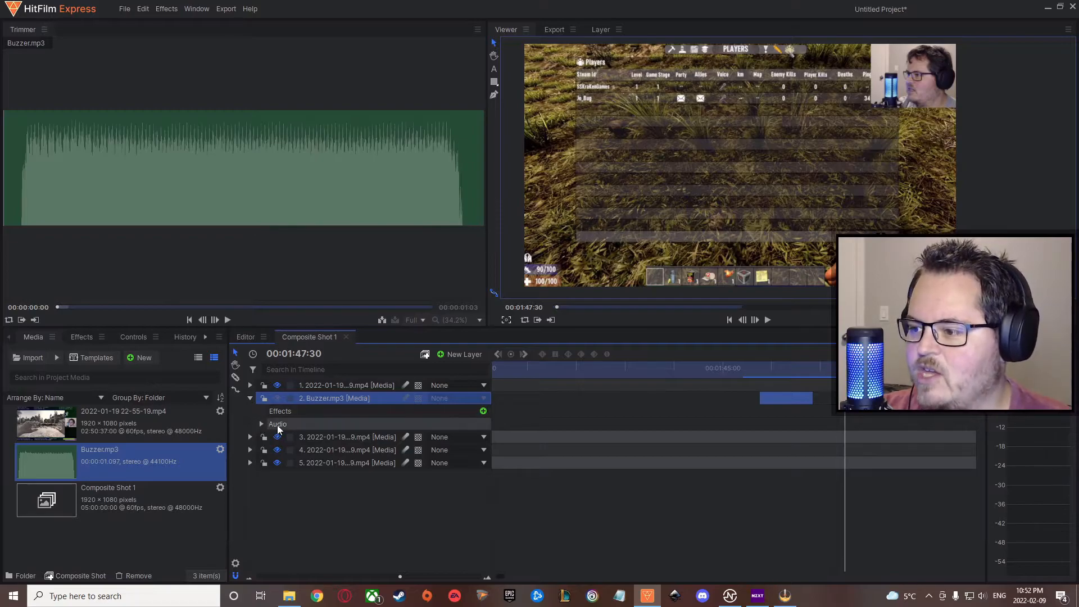
pyautogui.click(261, 425)
pyautogui.click(373, 437)
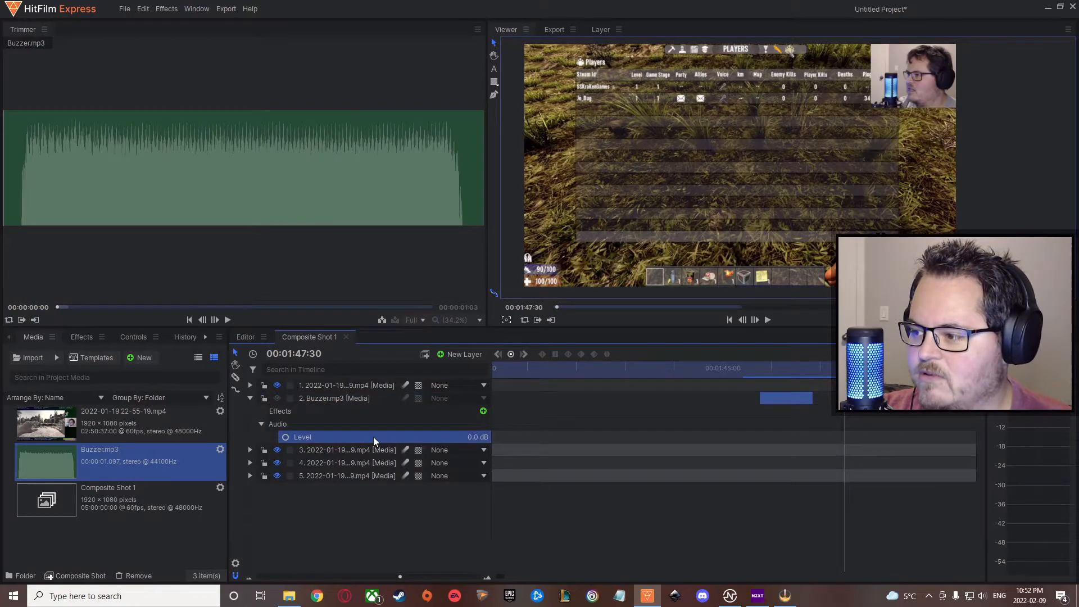
pyautogui.click(471, 437)
pyautogui.write('-')
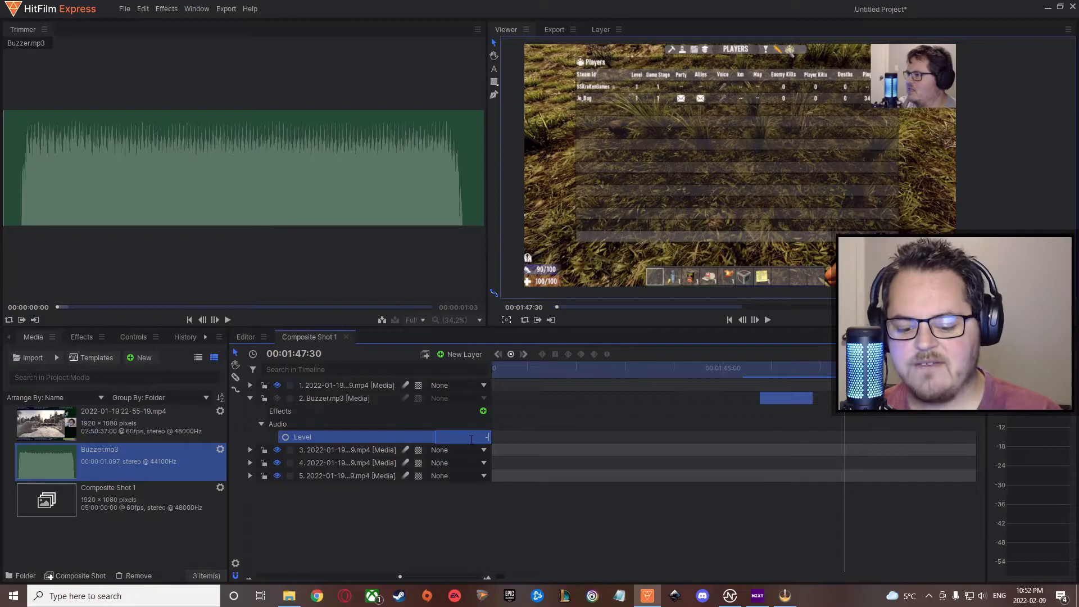
pyautogui.write('6')
pyautogui.press('Return')
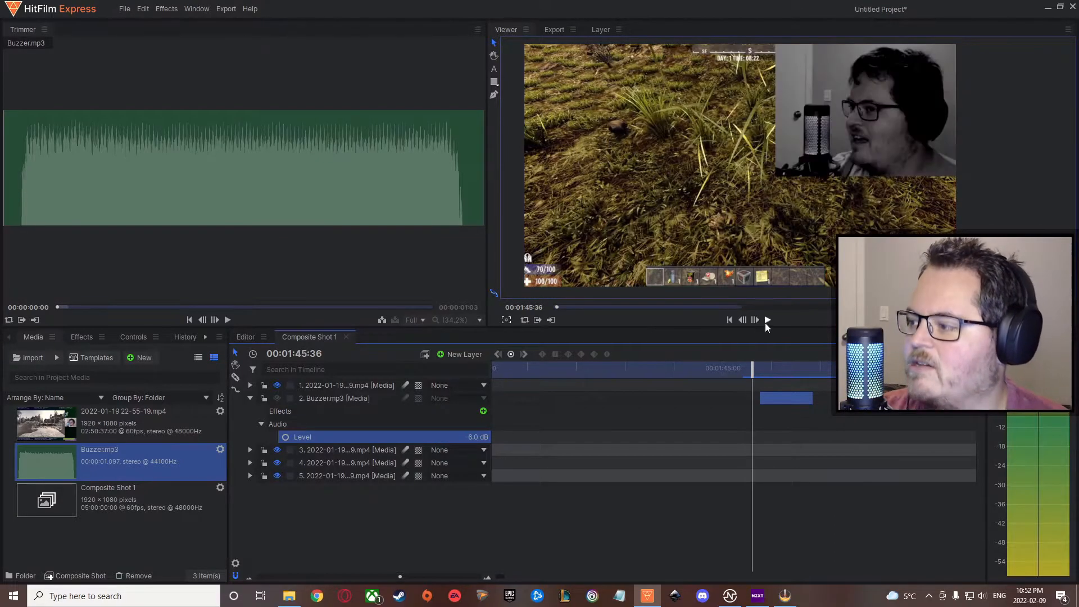
pyautogui.click(768, 320)
pyautogui.click(768, 320)
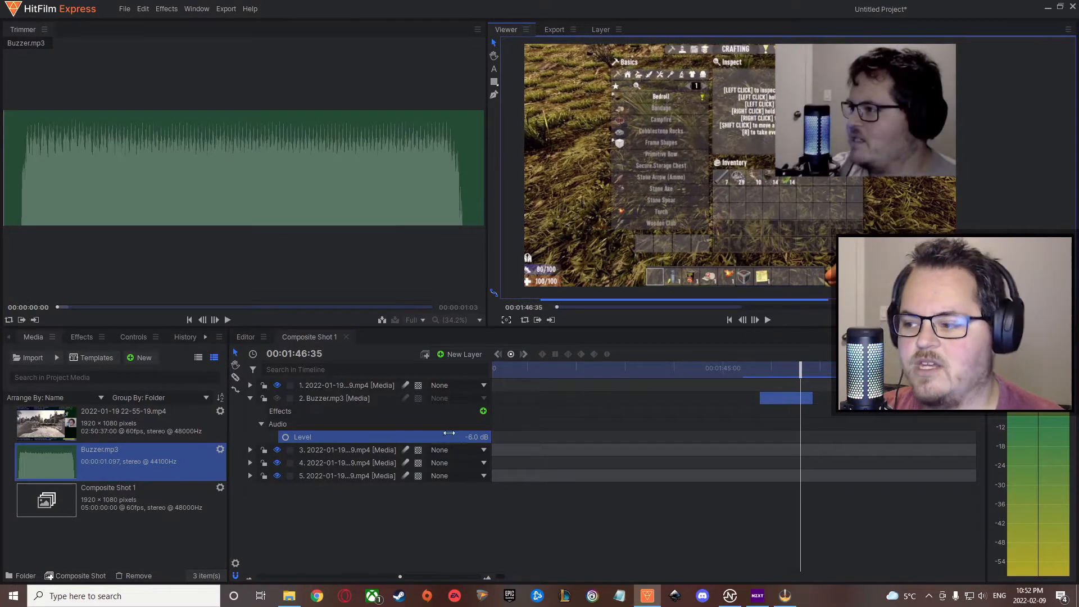
# Step: Lower the Buzzer.mp3 layer's audio level to -10 dB and play the composite to check it
pyautogui.click(476, 438)
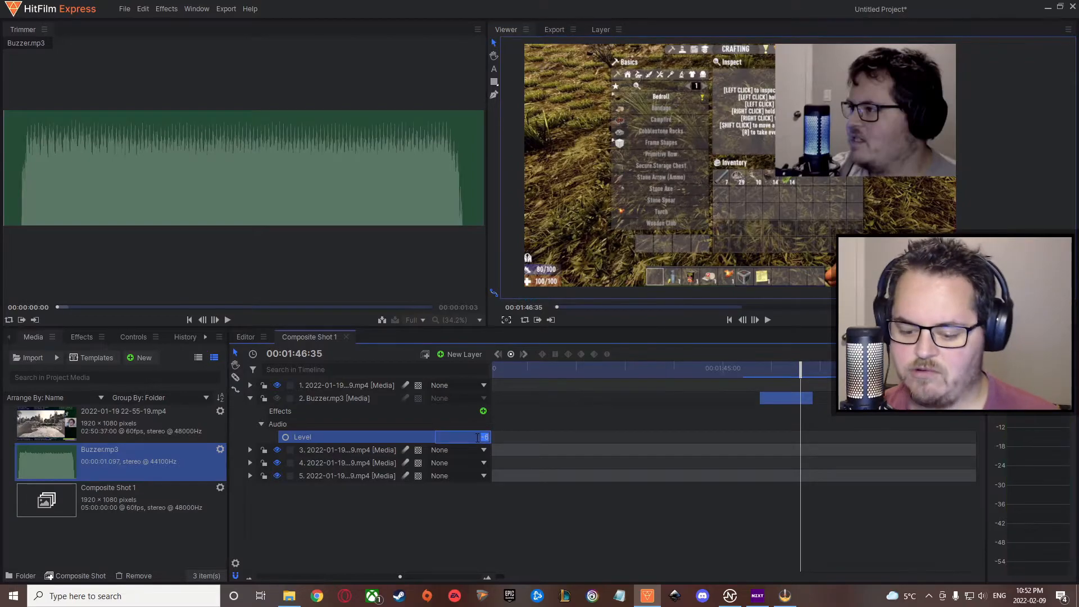
pyautogui.write('-10')
pyautogui.press('Return')
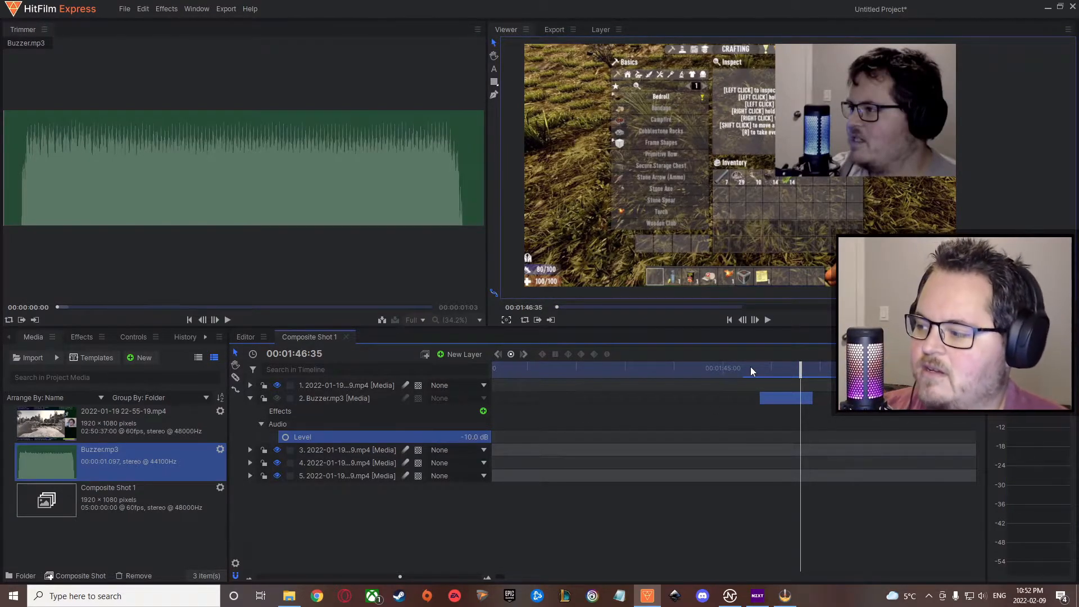
pyautogui.click(767, 320)
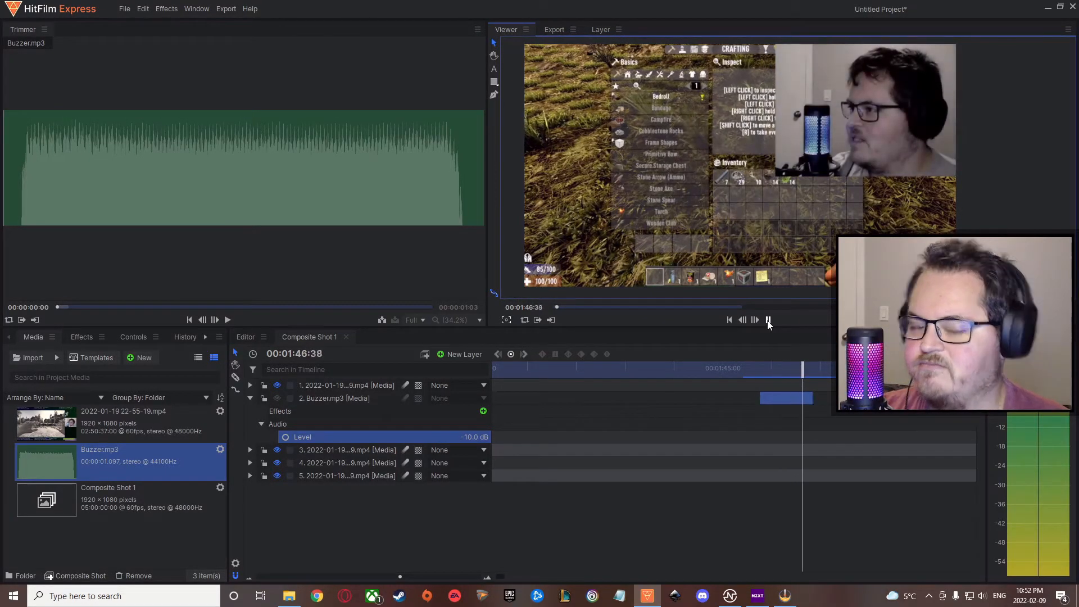
pyautogui.click(768, 320)
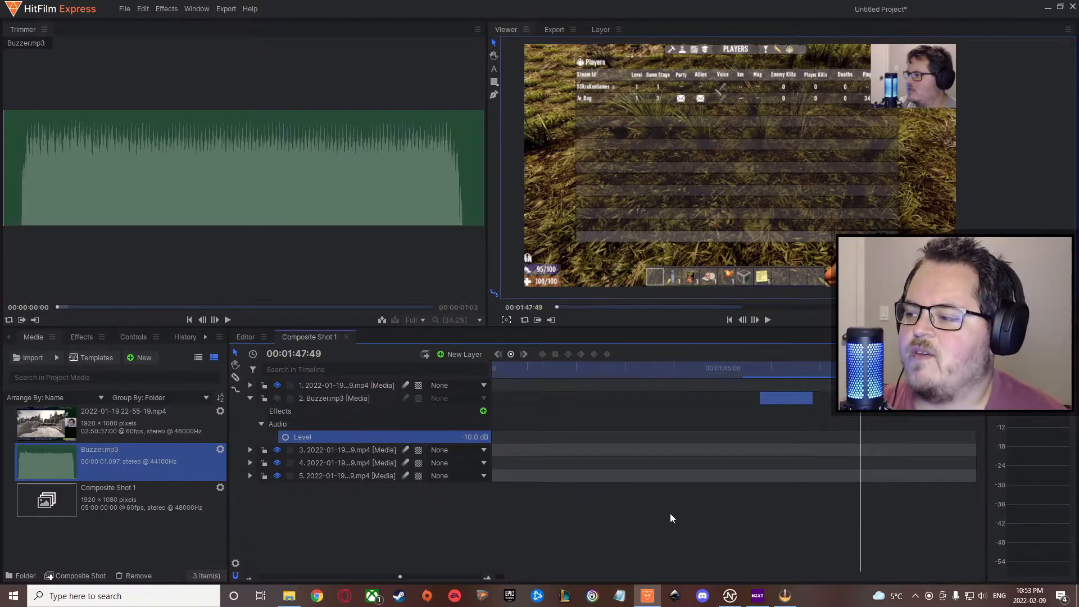
# Step: Extend the end of the composite shot's work area to near the end of the stream footage
pyautogui.scroll(-6, 674, 514)
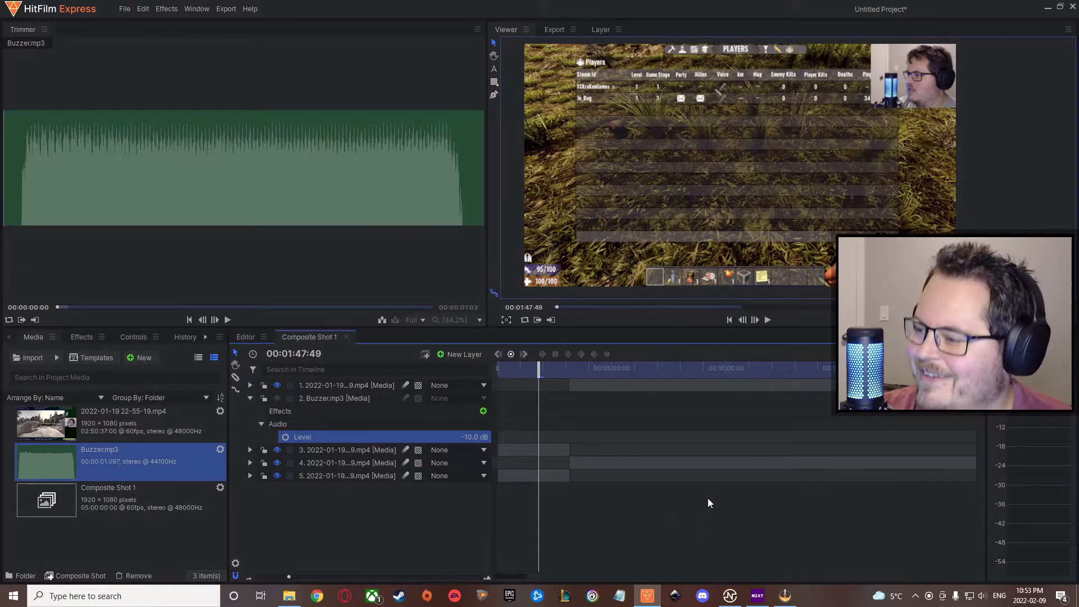
pyautogui.moveTo(954, 368); pyautogui.dragTo(790, 370)
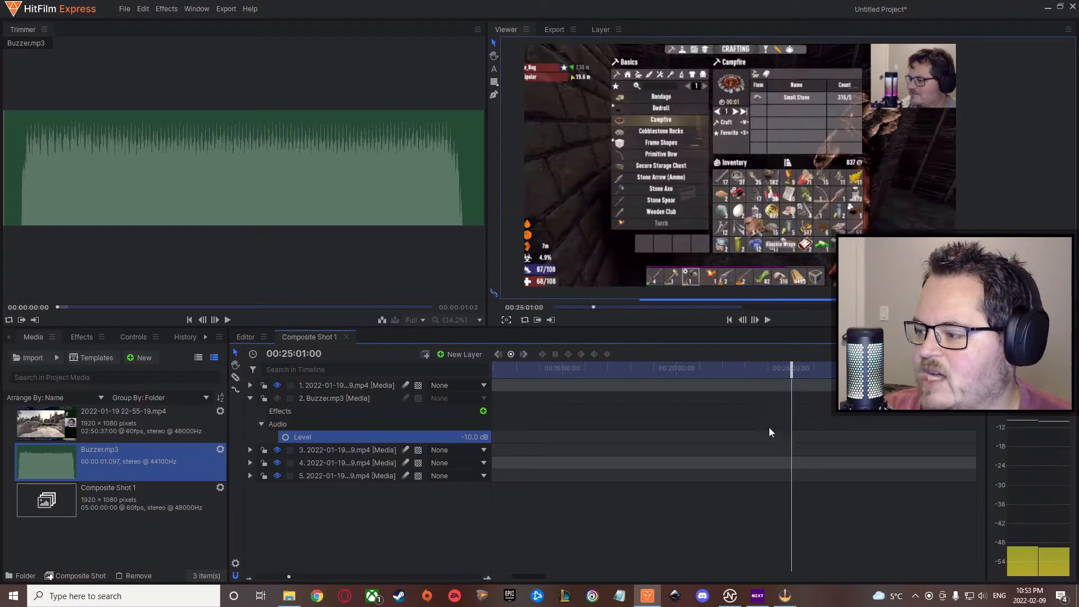
pyautogui.scroll(-5, 666, 453)
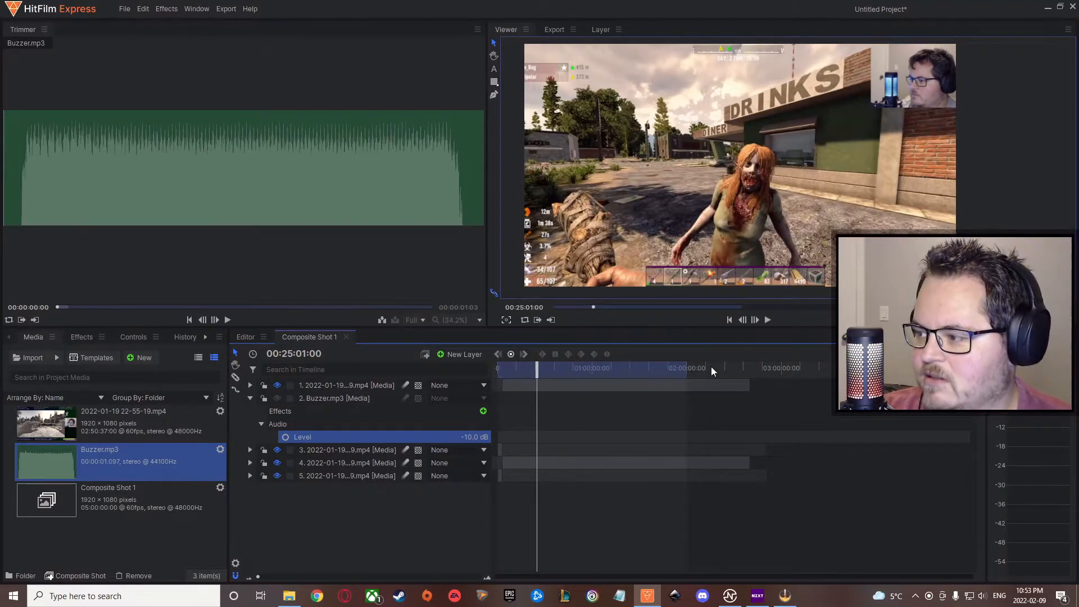
pyautogui.moveTo(685, 367); pyautogui.dragTo(747, 363)
# Step: Place the playhead exactly at the end of the stream clips, at 02:40:14:42
pyautogui.click(748, 367)
pyautogui.scroll(9, 770, 387)
pyautogui.scroll(-3, 821, 390)
pyautogui.moveTo(734, 368); pyautogui.dragTo(810, 368)
pyautogui.scroll(5, 759, 401)
pyautogui.moveTo(735, 367); pyautogui.dragTo(745, 368)
pyautogui.scroll(8, 735, 389)
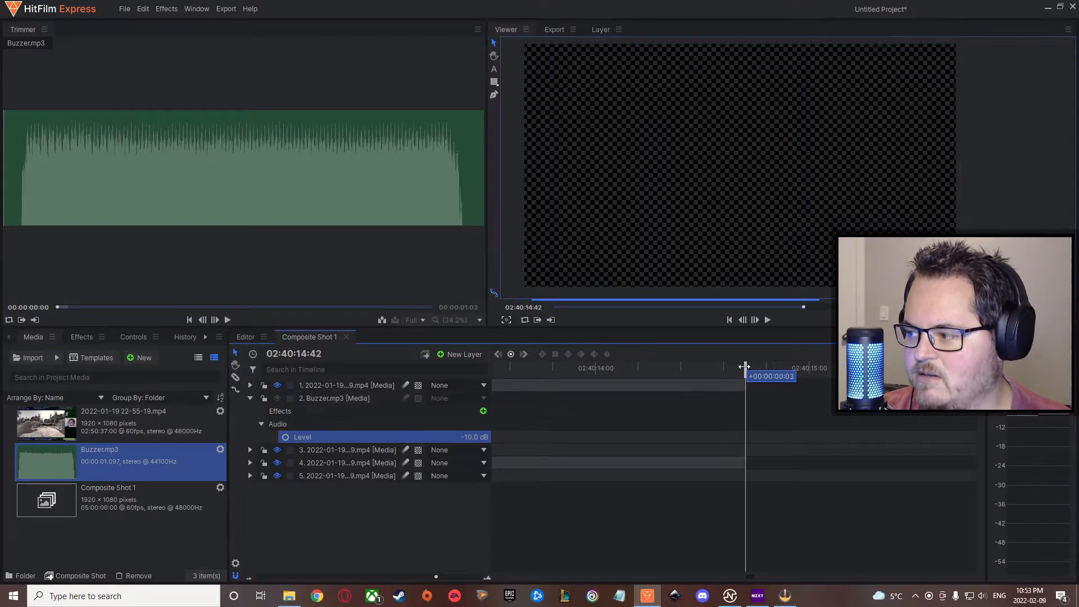
pyautogui.scroll(-8, 654, 446)
pyautogui.scroll(-4, 534, 401)
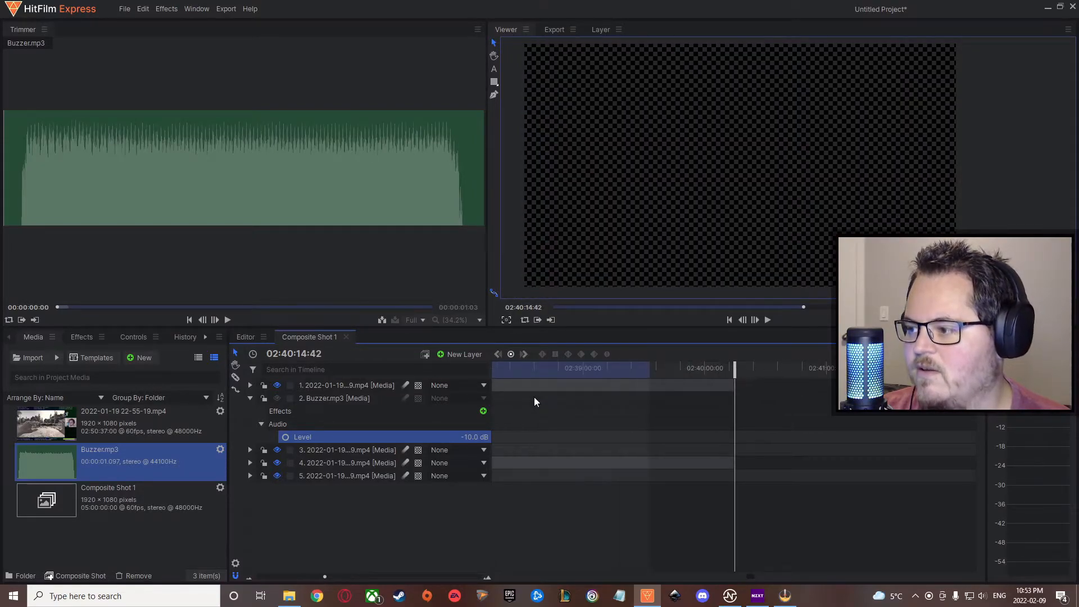
# Step: Align the end of the work area with the playhead at 02:40:14:42
pyautogui.moveTo(651, 367); pyautogui.dragTo(725, 367)
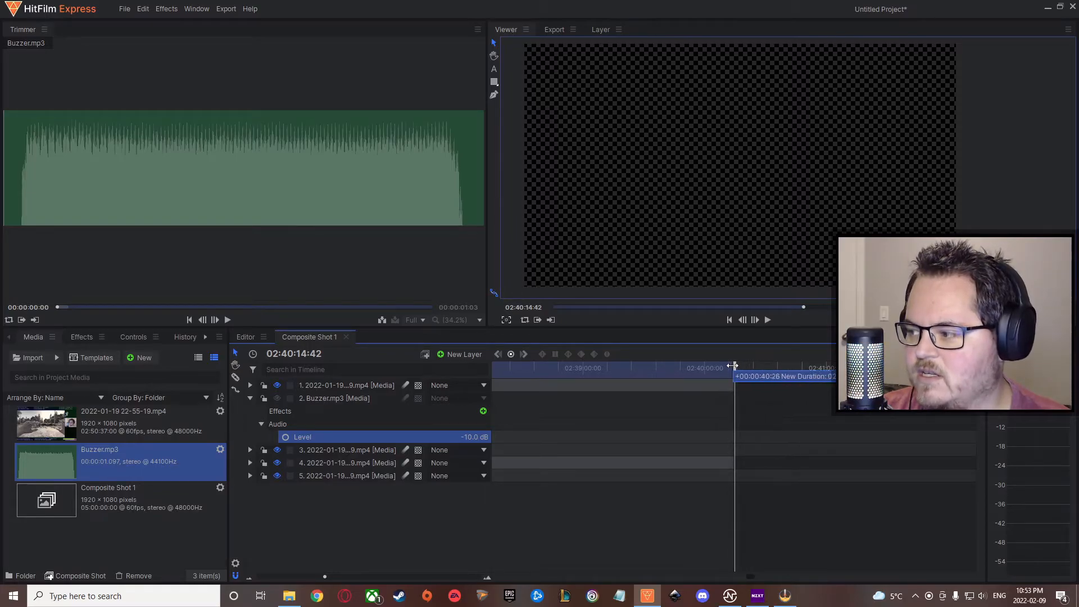
pyautogui.moveTo(735, 366); pyautogui.dragTo(734, 366)
pyautogui.scroll(4, 735, 366)
pyautogui.scroll(2, 737, 366)
pyautogui.scroll(-3, 754, 444)
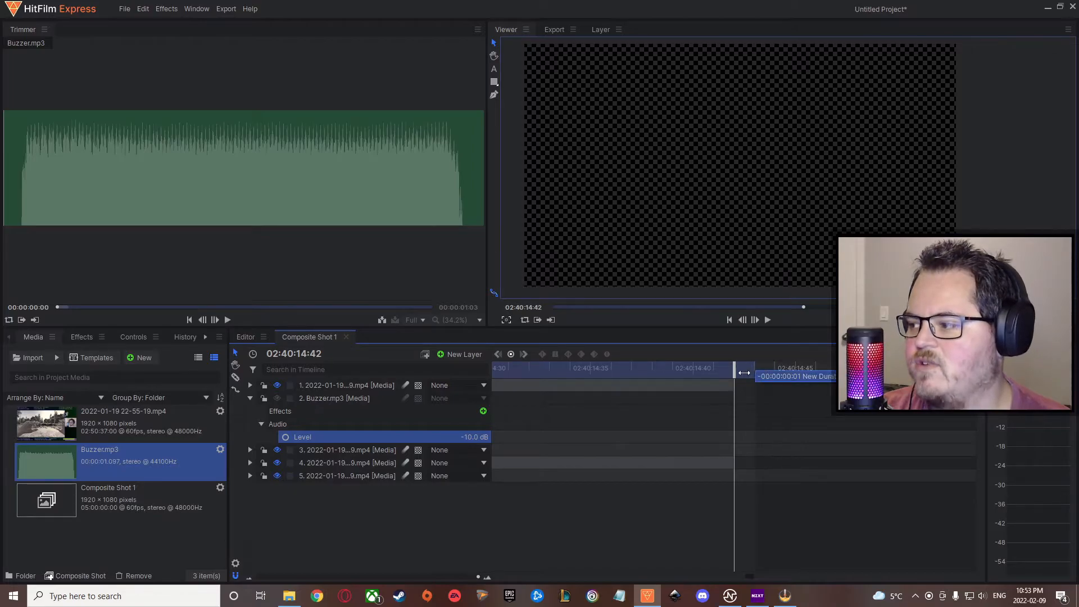
pyautogui.scroll(-5, 748, 459)
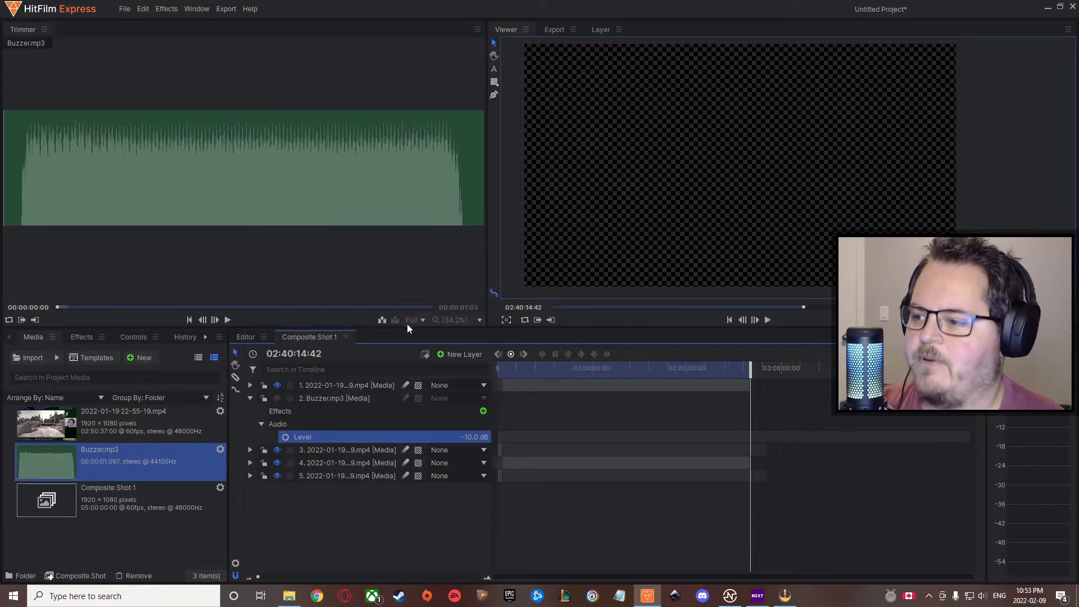
# Step: Import NEW YouTube Intro.avi, YT Outro Background.avi, Subscribe Now Video.avi and Twitch Channel.avi into the project media
pyautogui.click(243, 339)
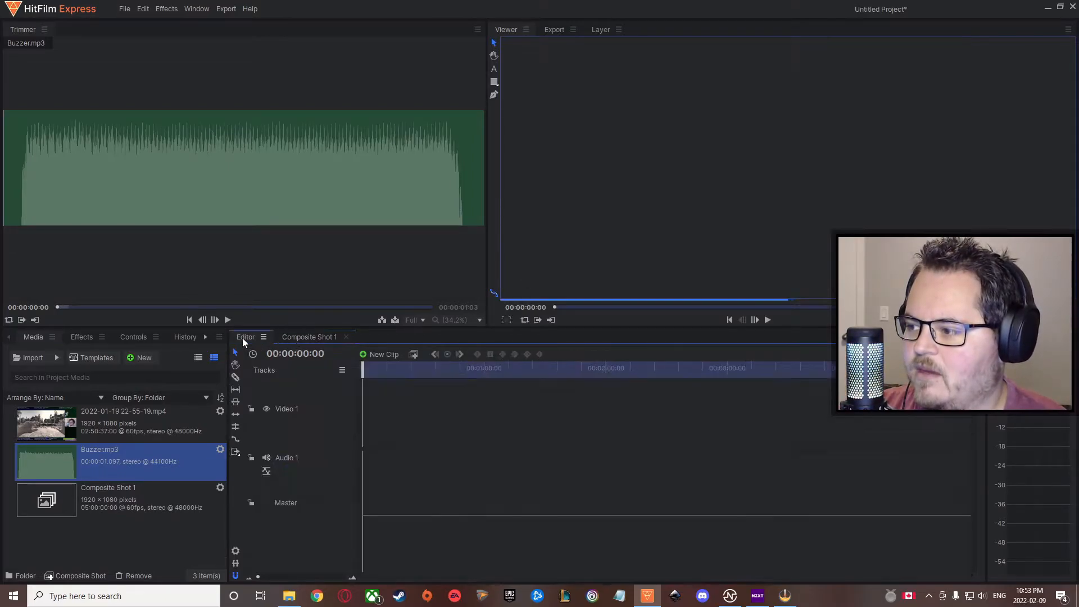
pyautogui.click(323, 339)
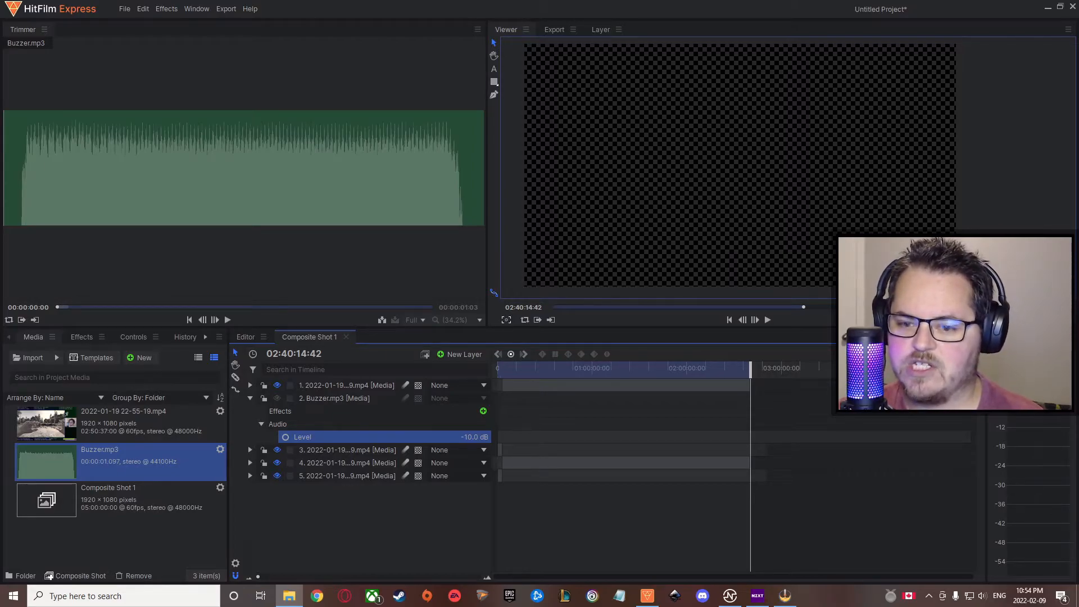
pyautogui.moveTo(108, 494); pyautogui.dragTo(121, 509)
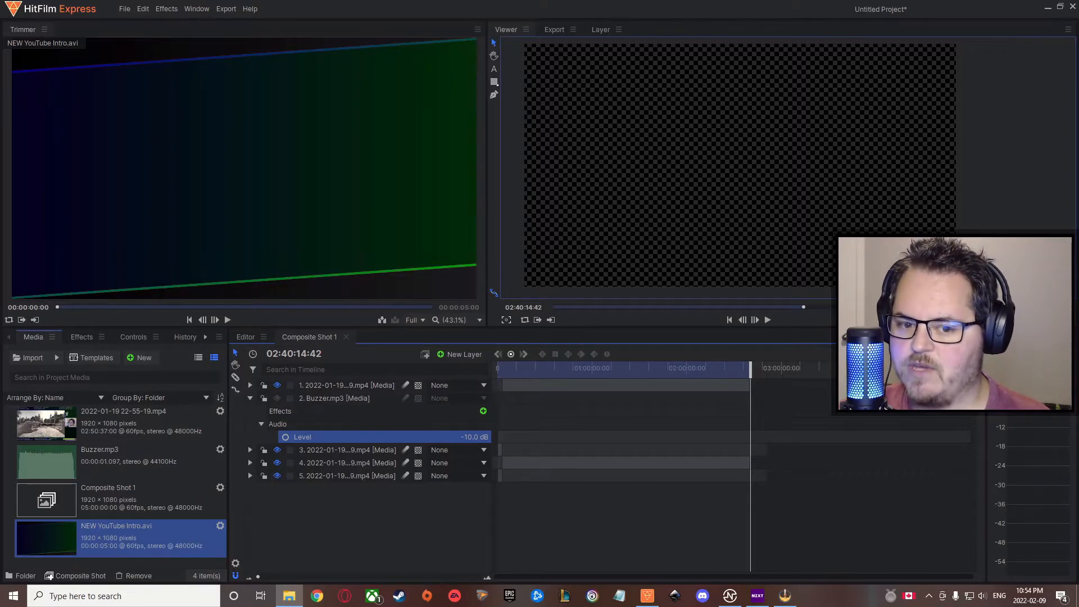
pyautogui.moveTo(185, 506); pyautogui.dragTo(163, 489)
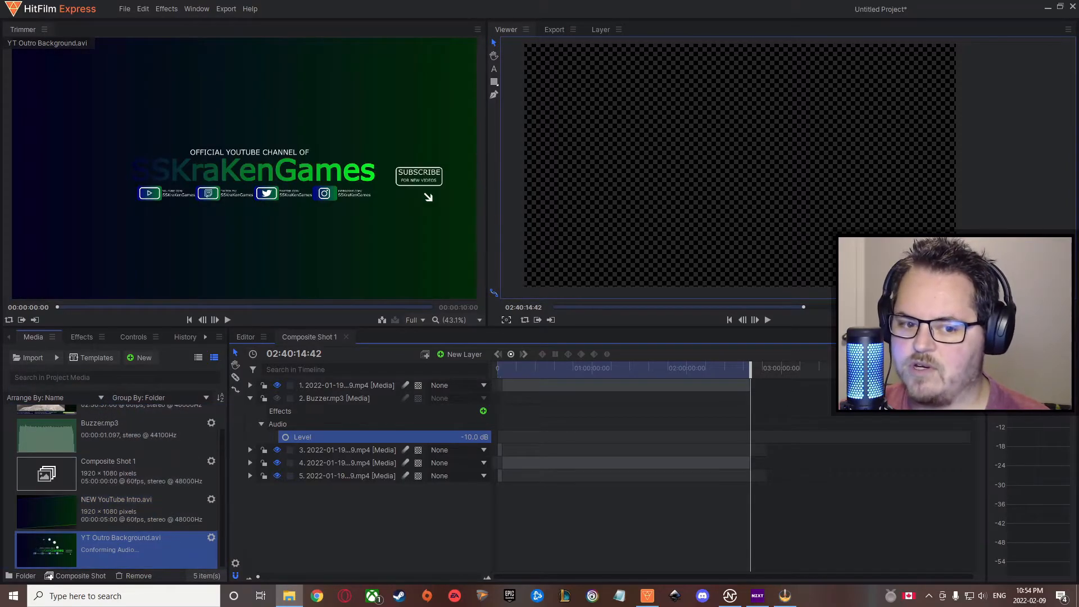
pyautogui.moveTo(87, 481); pyautogui.dragTo(90, 494)
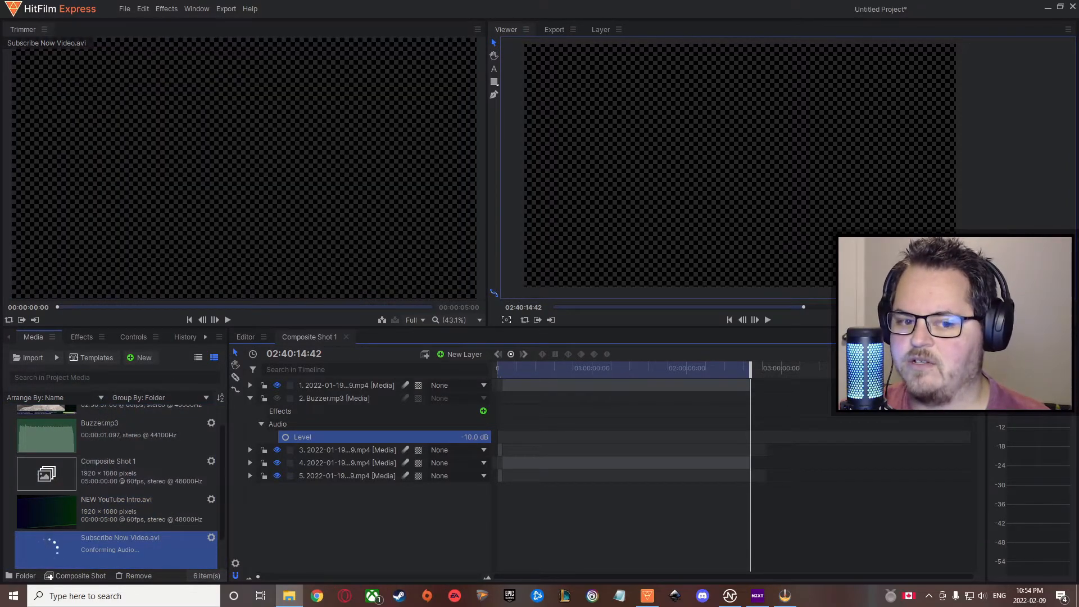
pyautogui.moveTo(56, 450); pyautogui.dragTo(150, 467)
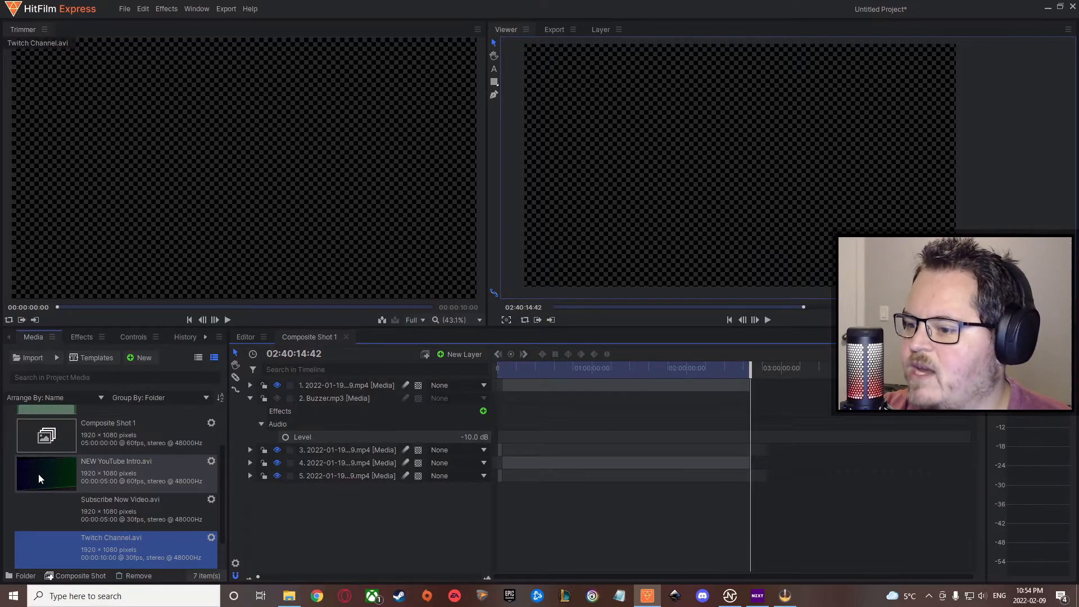
pyautogui.moveTo(38, 473); pyautogui.dragTo(495, 412)
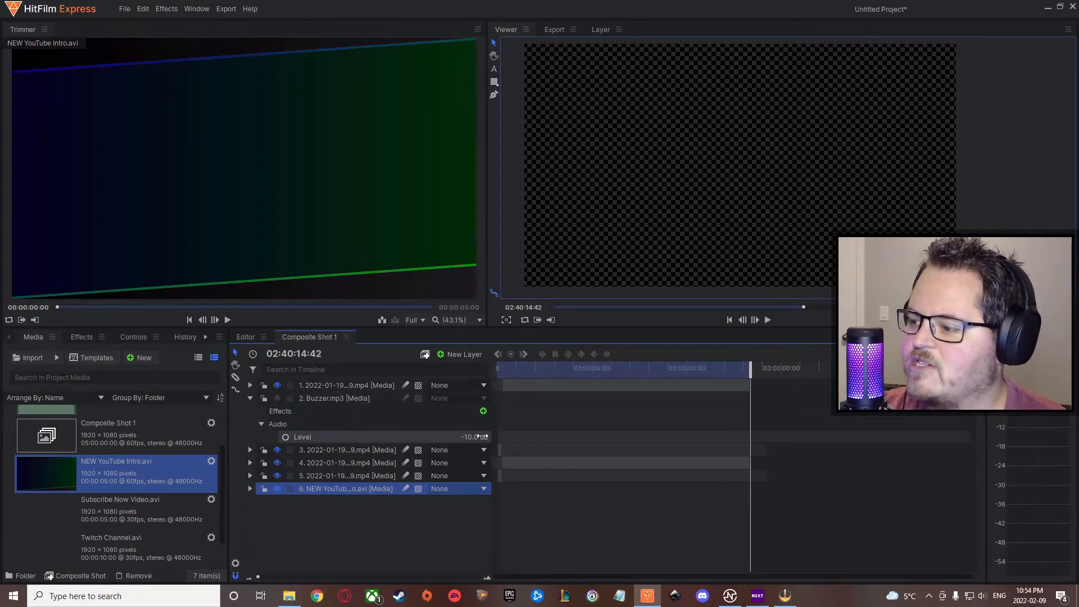
pyautogui.press('Delete')
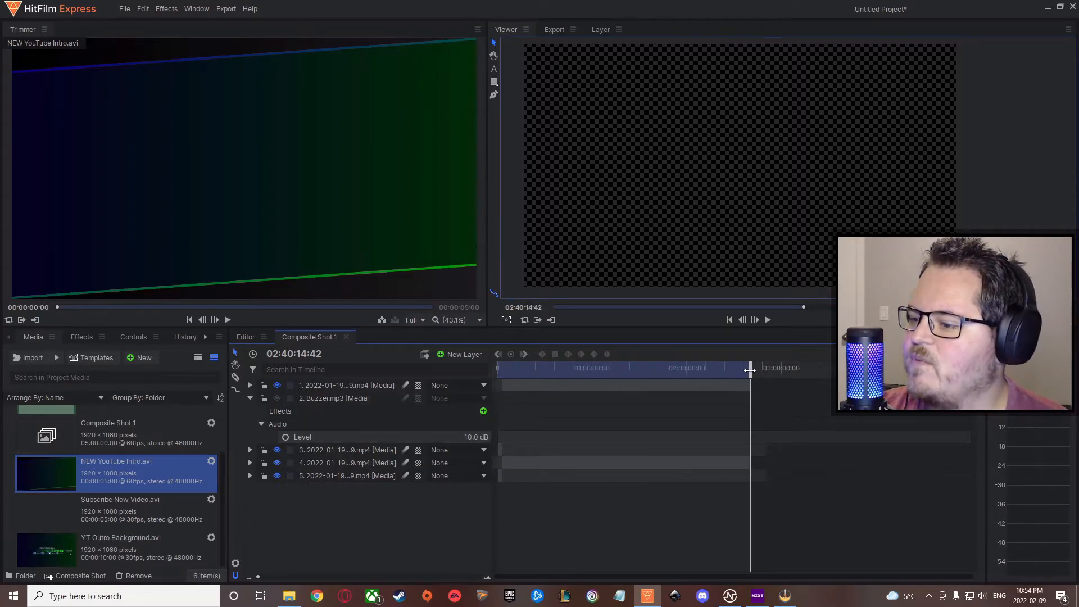
pyautogui.hotkey('ctrl', 'y')
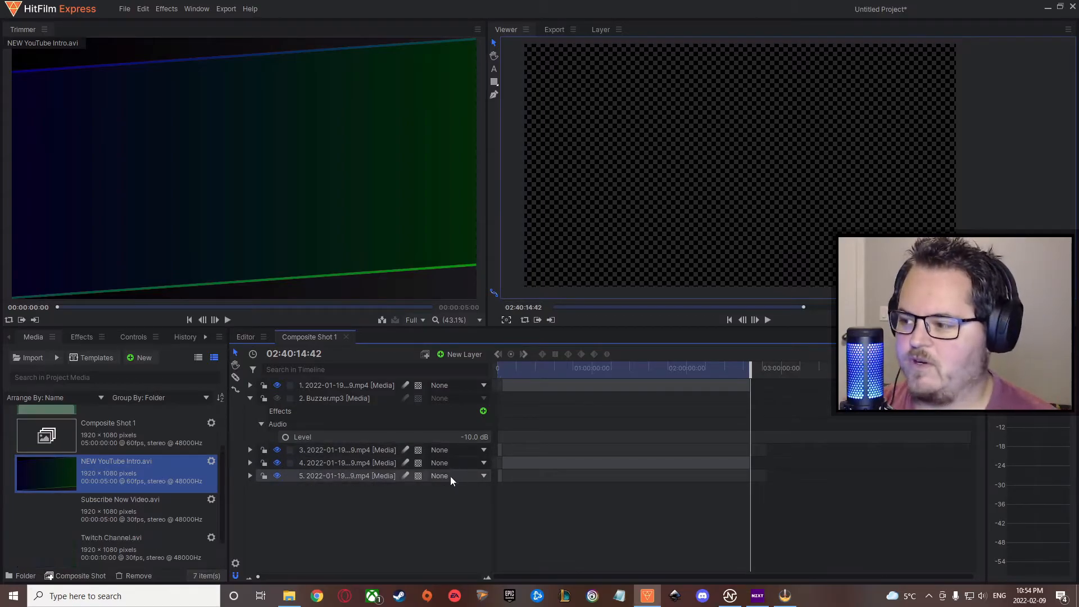
# Step: Collapse the Buzzer.mp3 layer's properties in the composite shot
pyautogui.click(250, 399)
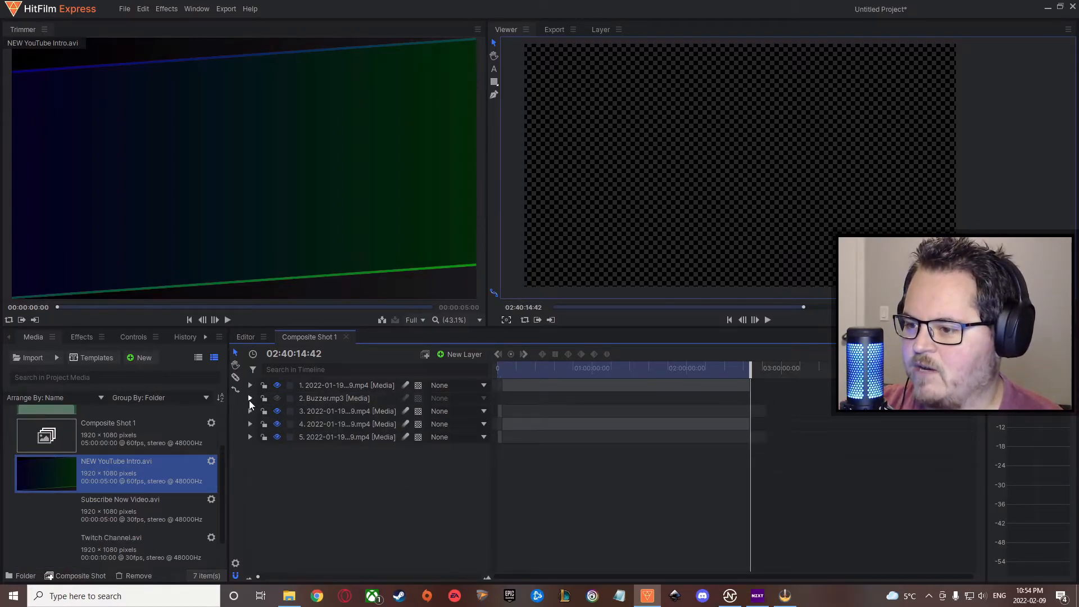
# Step: Add NEW YouTube Intro.avi to the start of the composite shot and return the playhead to 00:00:00:00
pyautogui.moveTo(35, 477); pyautogui.dragTo(498, 384)
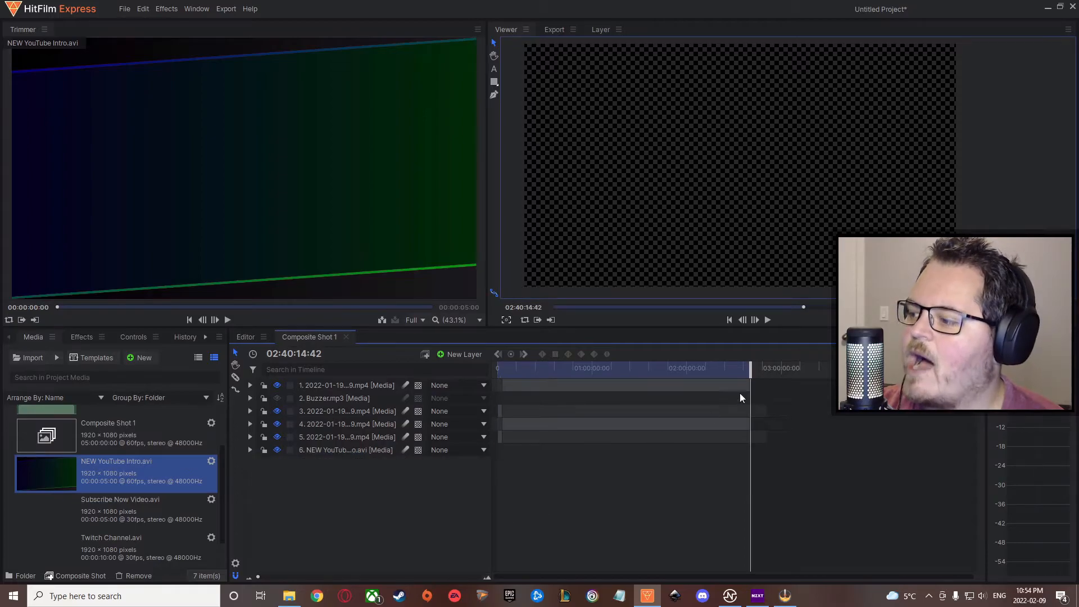
pyautogui.press('Home')
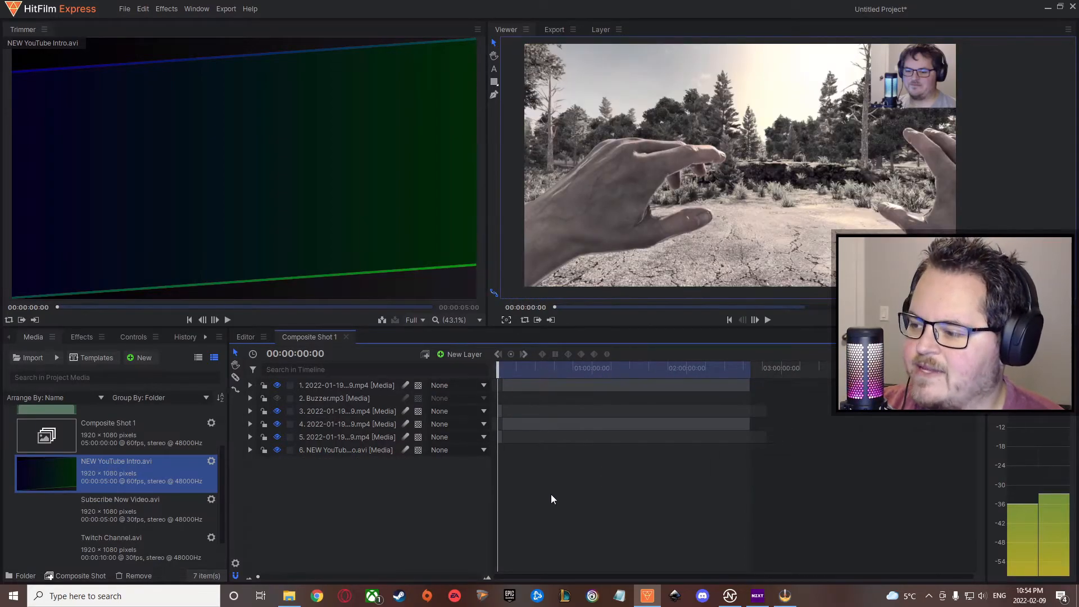
# Step: Shift the four stream video layers and the Buzzer.mp3 layer to start right after the intro, and play back the transition
pyautogui.scroll(5, 556, 494)
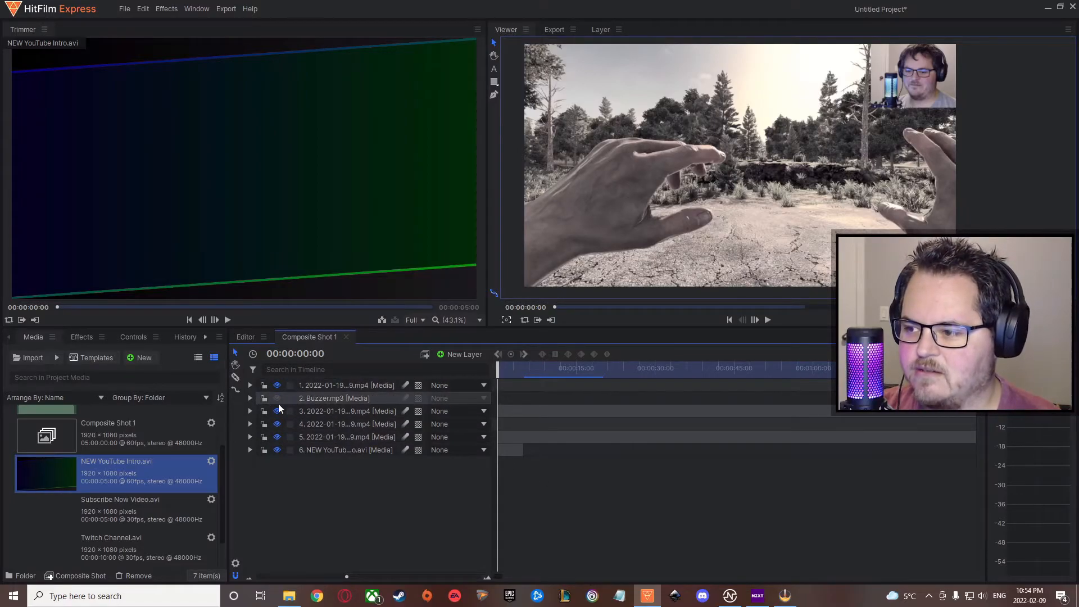
pyautogui.click(342, 388)
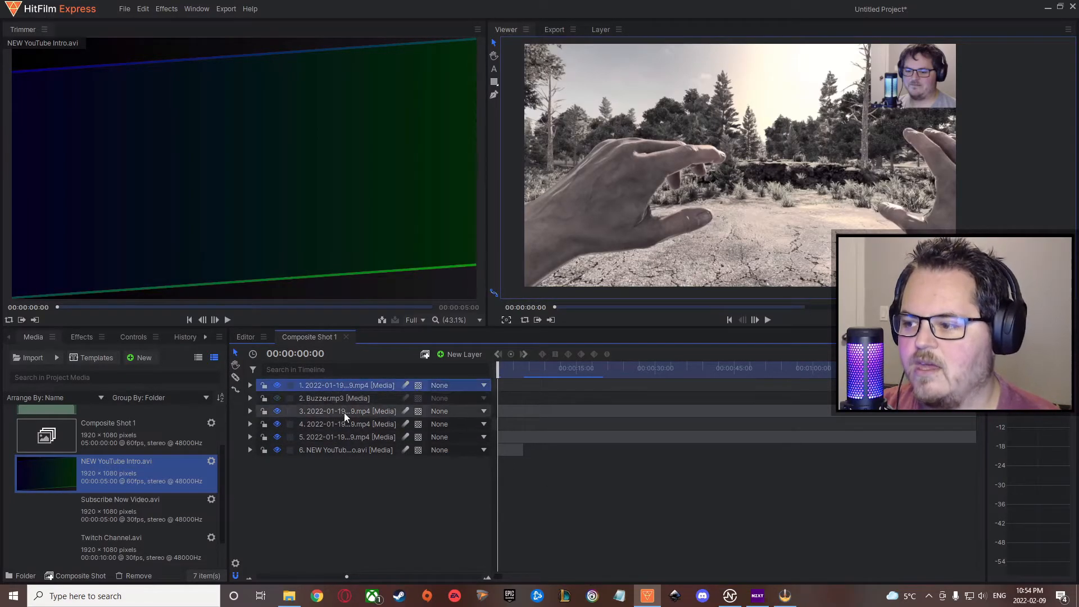
pyautogui.keyDown('shift'); pyautogui.click(342, 435); pyautogui.keyUp('shift')
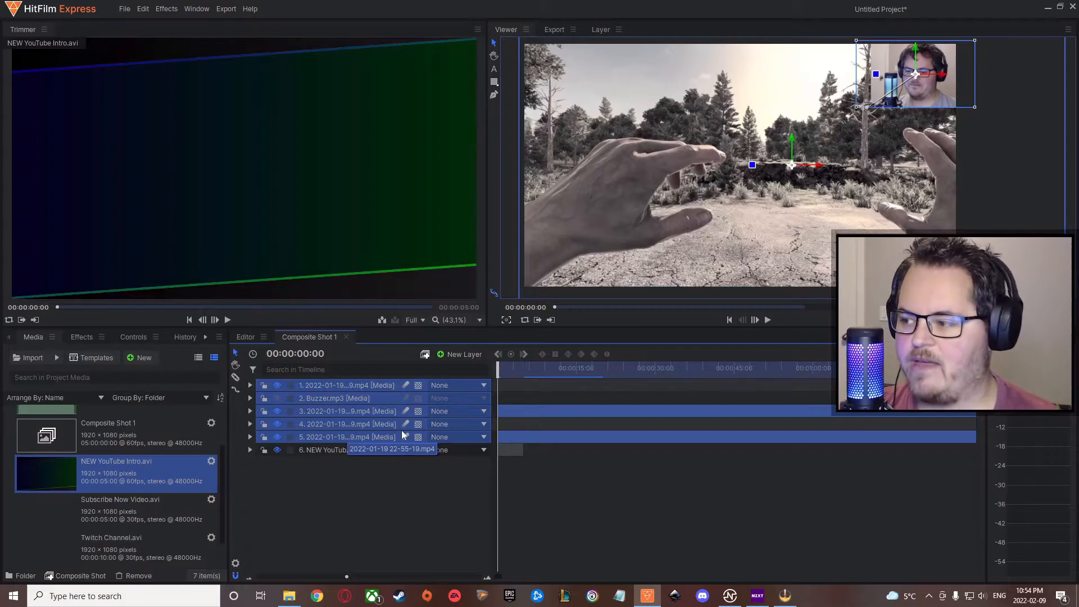
pyautogui.moveTo(508, 412); pyautogui.dragTo(539, 415)
pyautogui.click(568, 500)
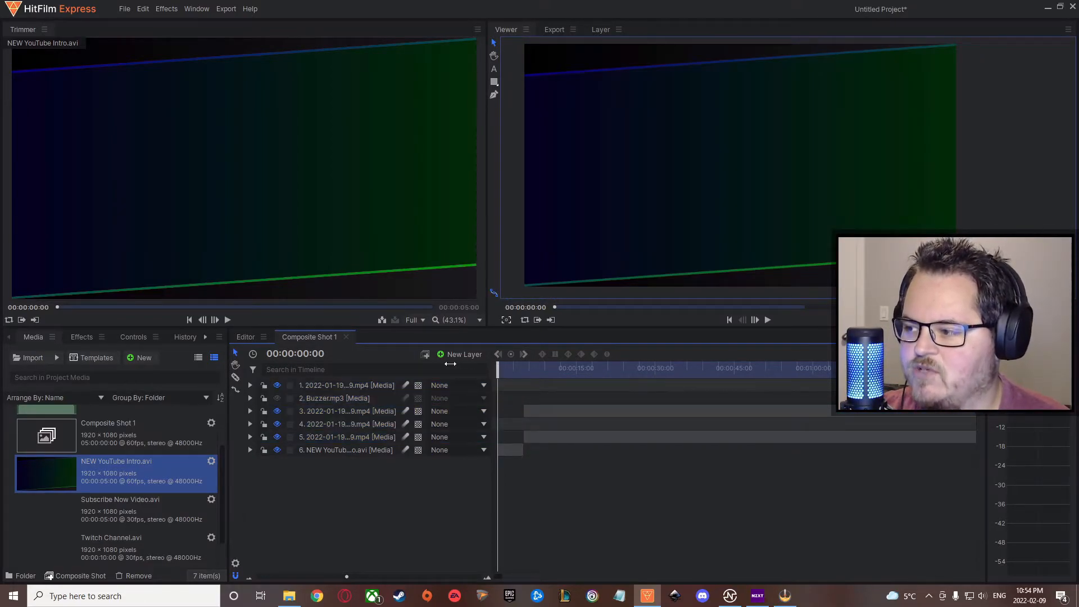
pyautogui.click(767, 320)
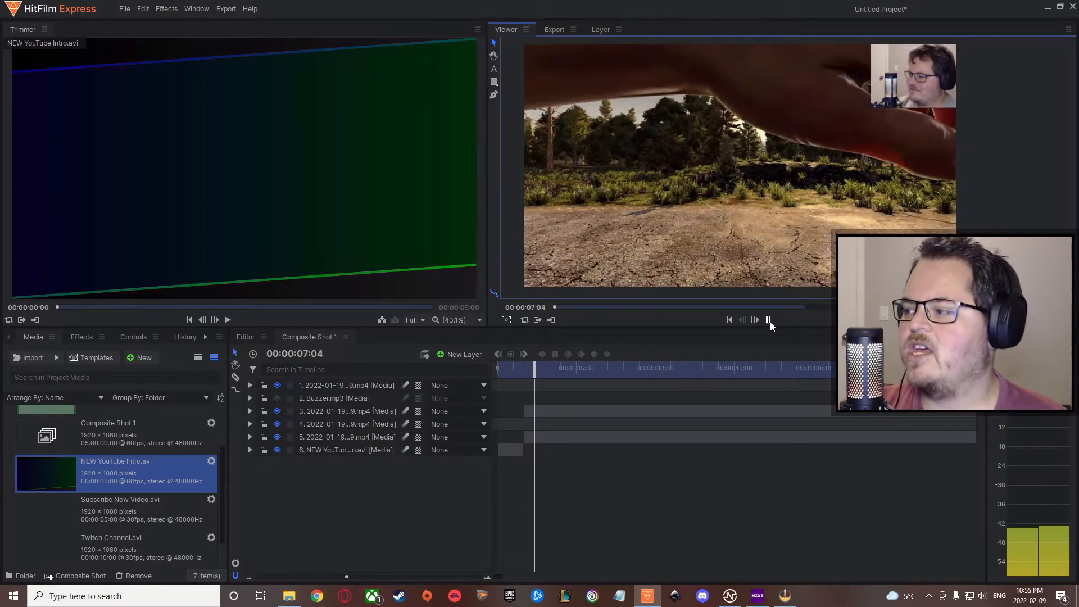
pyautogui.click(768, 320)
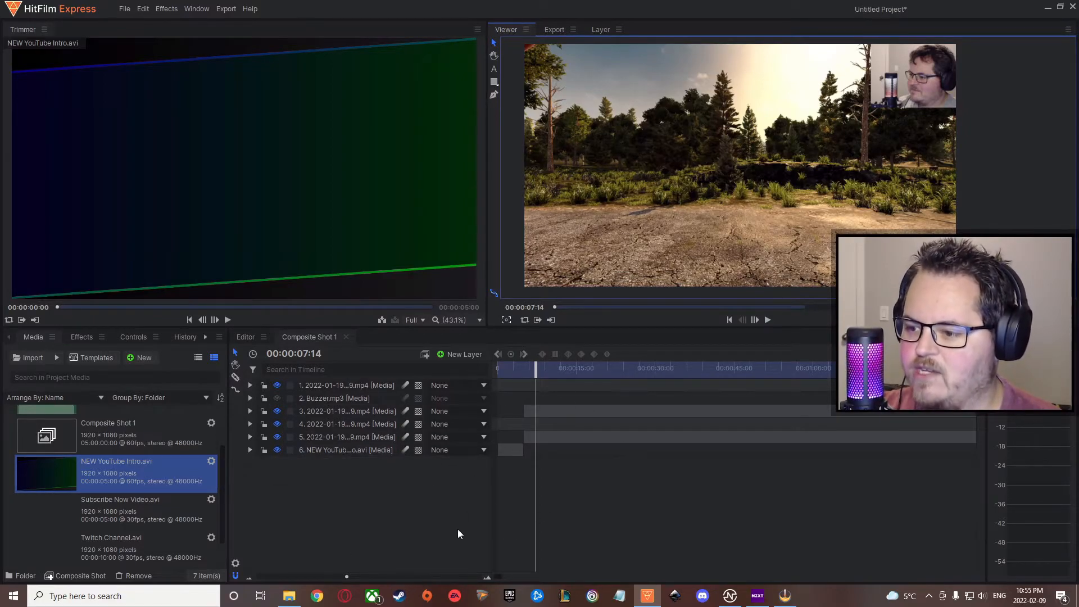
# Step: Add Subscribe Now Video.avi as the top layer at about 00:04:51:54 and preview its subscribe animation
pyautogui.scroll(3, 590, 488)
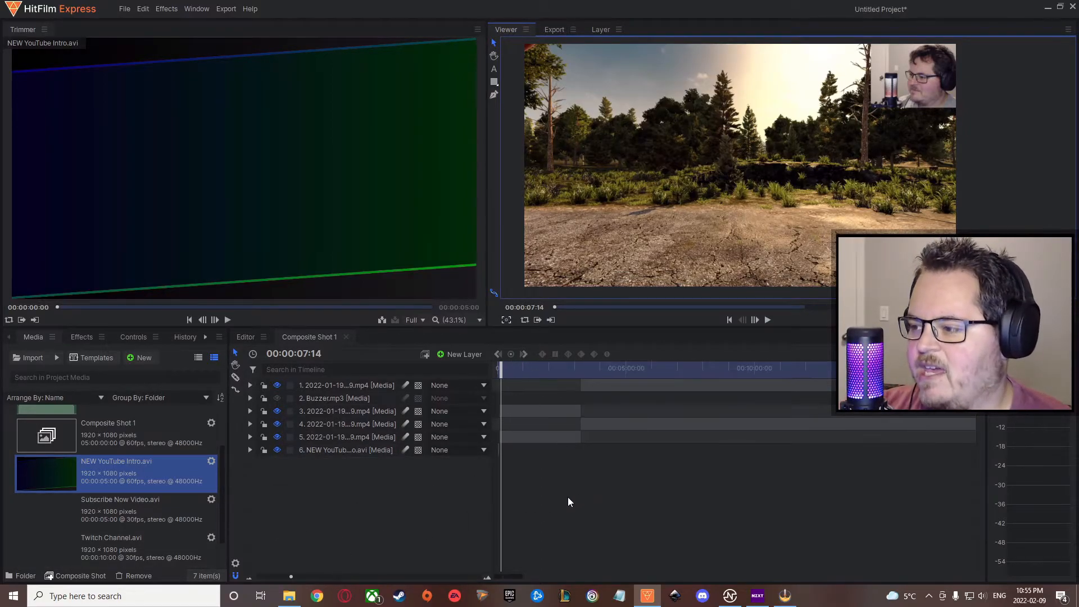
pyautogui.moveTo(507, 371); pyautogui.dragTo(622, 369)
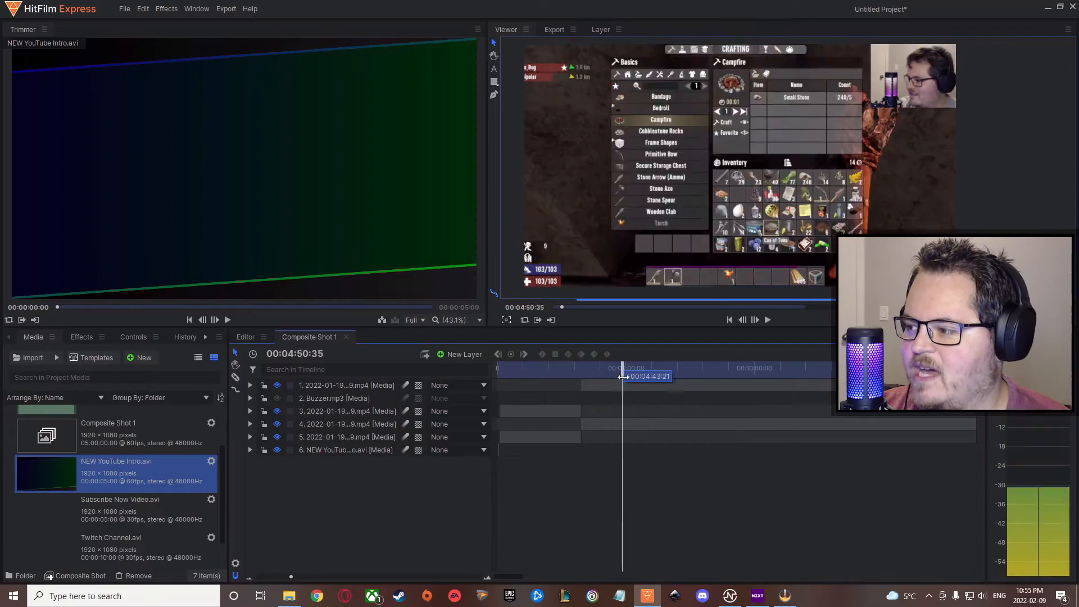
pyautogui.moveTo(69, 517); pyautogui.dragTo(623, 384)
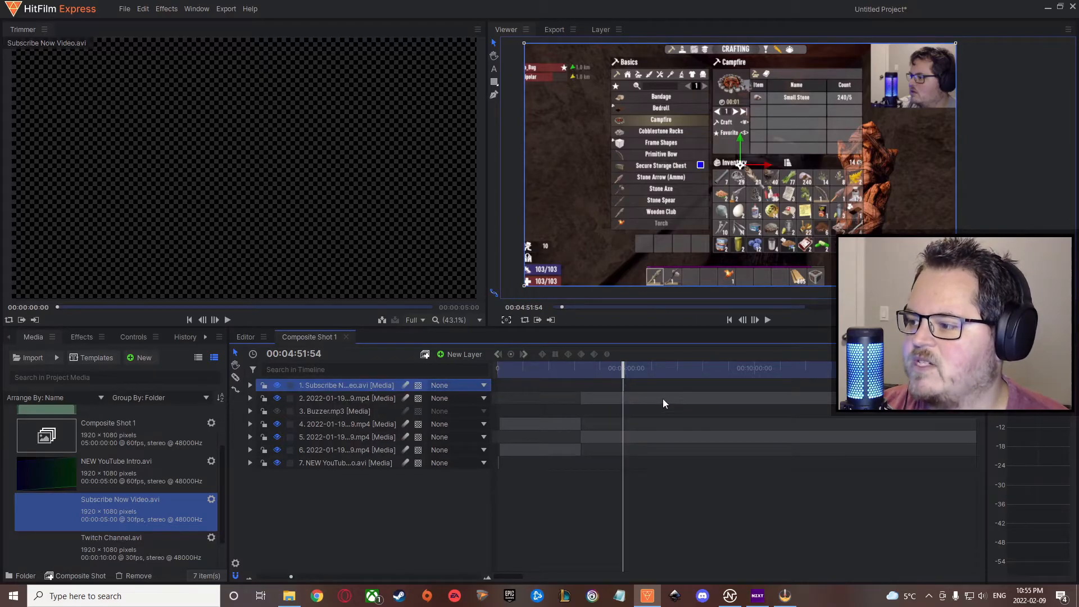
pyautogui.click(767, 320)
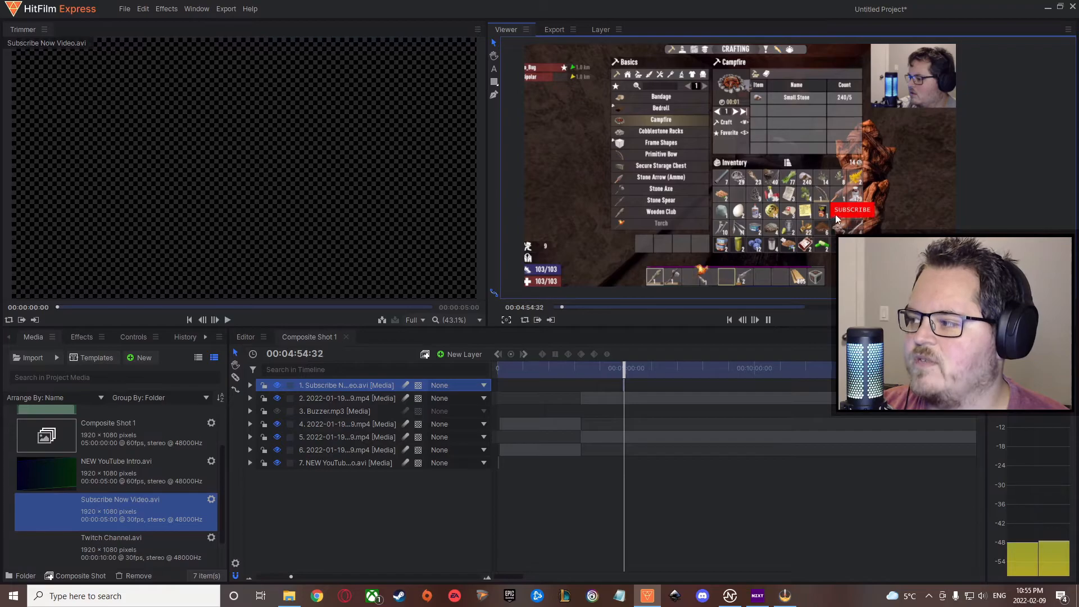
pyautogui.click(767, 321)
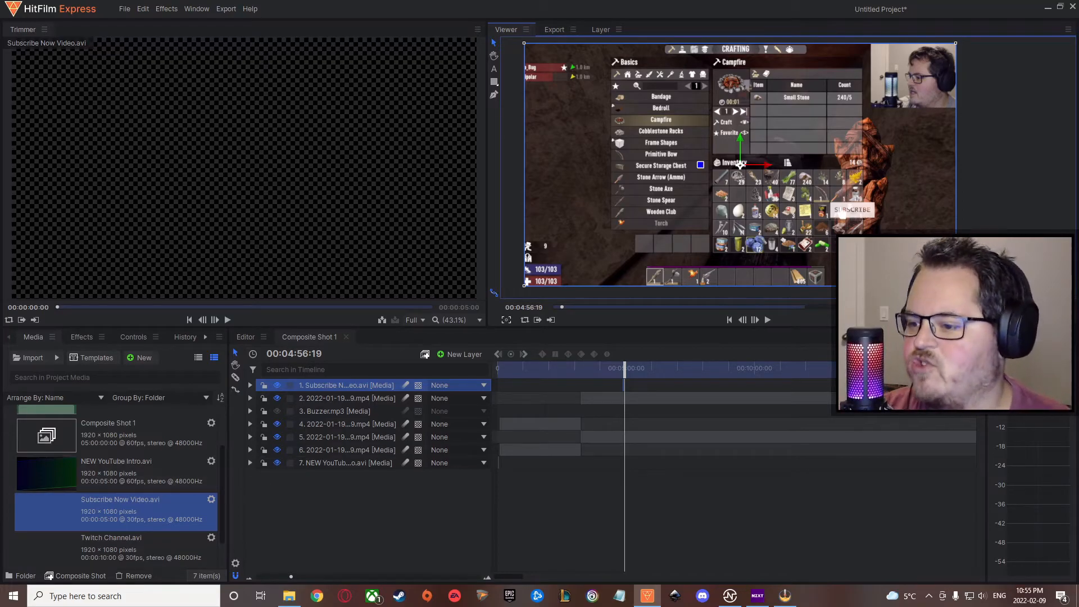
# Step: Add YT Outro Background.avi at the end of the stream clips and move its layer above the Subscribe Now layer
pyautogui.scroll(-1, 71, 491)
pyautogui.scroll(-5, 684, 514)
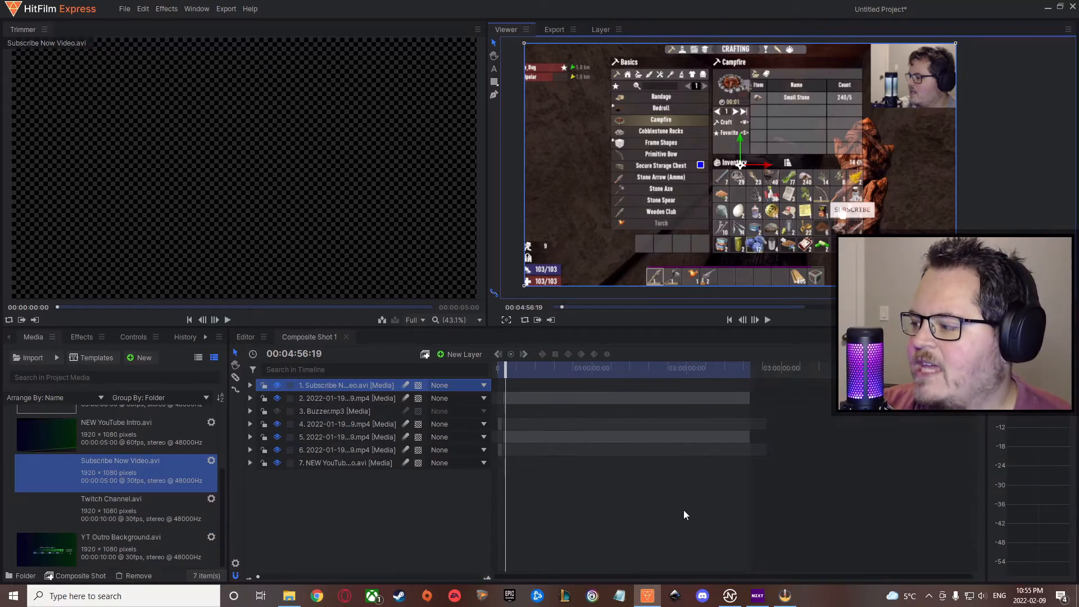
pyautogui.moveTo(63, 551); pyautogui.dragTo(752, 394)
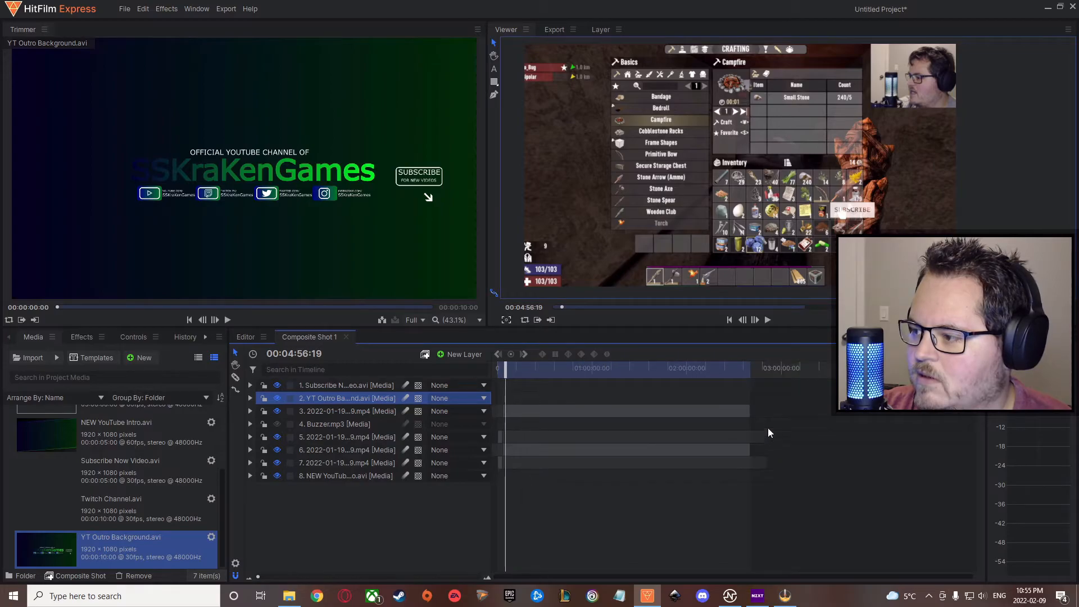
pyautogui.moveTo(331, 396); pyautogui.dragTo(360, 386)
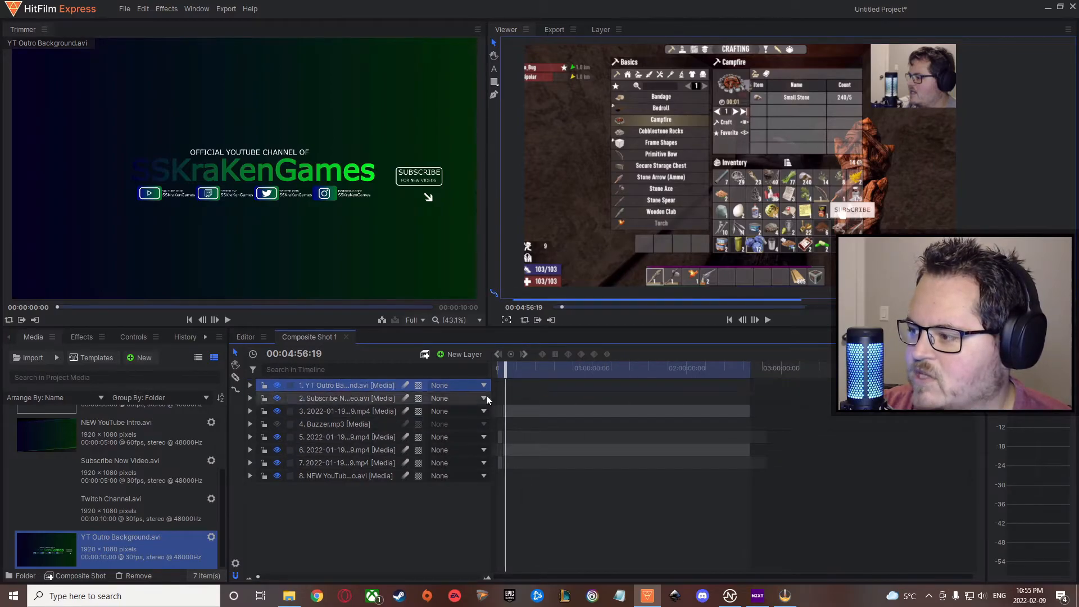
# Step: Place the playhead at the outro's start, 02:40:19:42, and extend the work area to the end of the outro
pyautogui.moveTo(505, 370); pyautogui.dragTo(947, 371)
pyautogui.scroll(10, 760, 389)
pyautogui.scroll(-5, 747, 492)
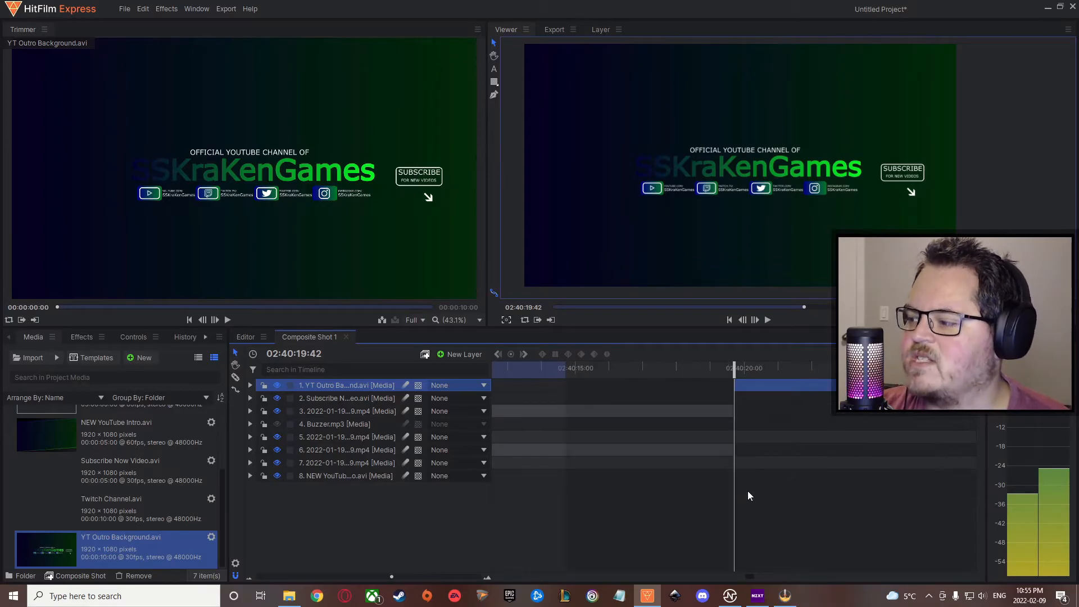
pyautogui.moveTo(564, 369); pyautogui.dragTo(835, 368)
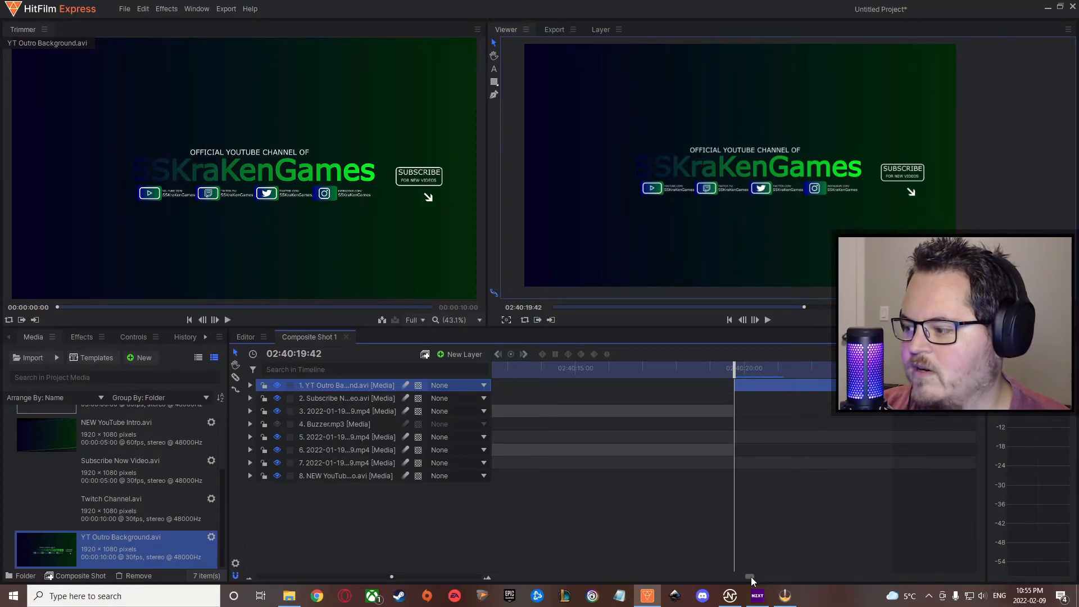
pyautogui.hscroll(2, 751, 576)
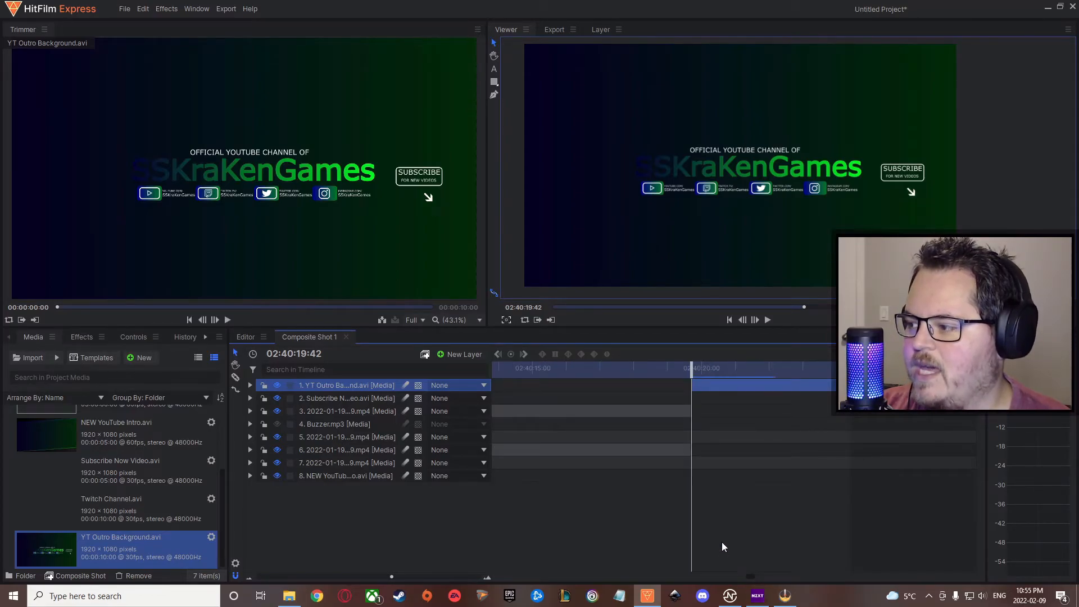
pyautogui.scroll(-2, 722, 541)
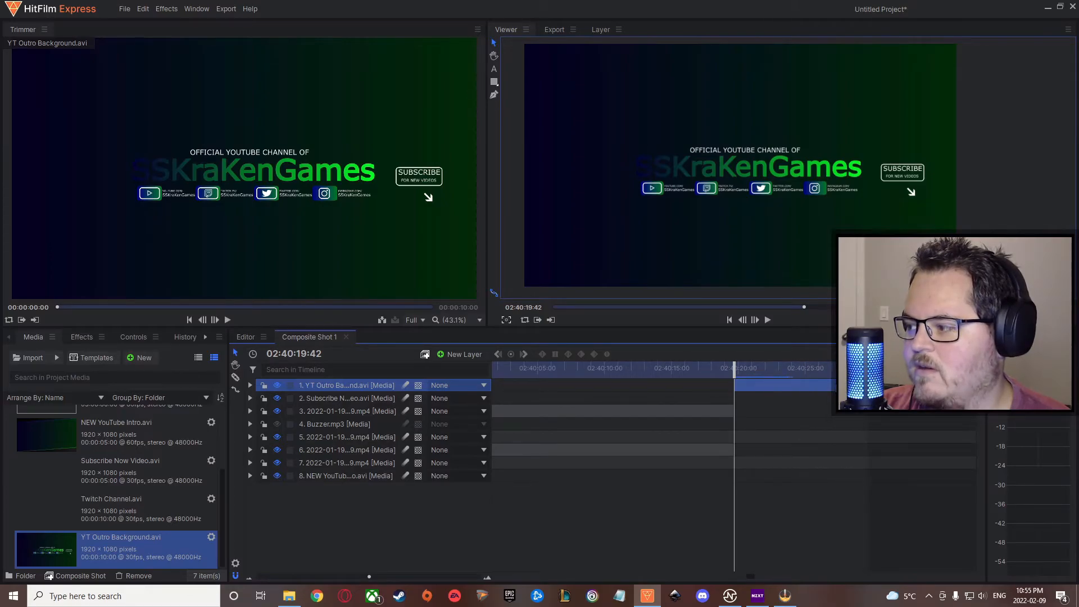
# Step: Examine the end of the outro clip and the work area boundary around 02:40:29:41
pyautogui.moveTo(735, 365); pyautogui.dragTo(761, 411)
pyautogui.scroll(4, 860, 372)
pyautogui.scroll(3, 787, 407)
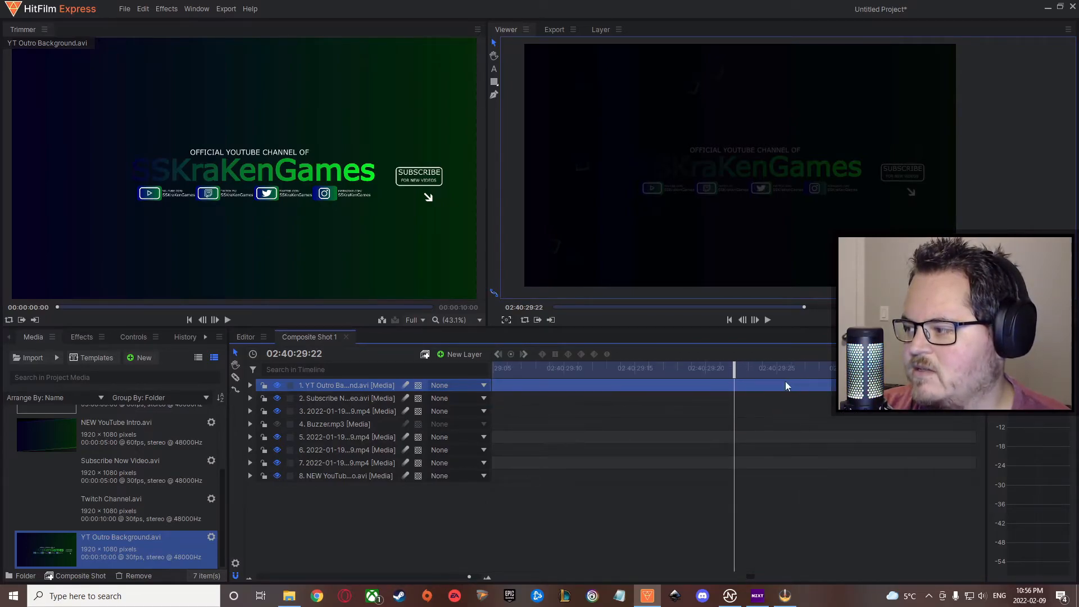
pyautogui.moveTo(735, 368); pyautogui.dragTo(803, 360)
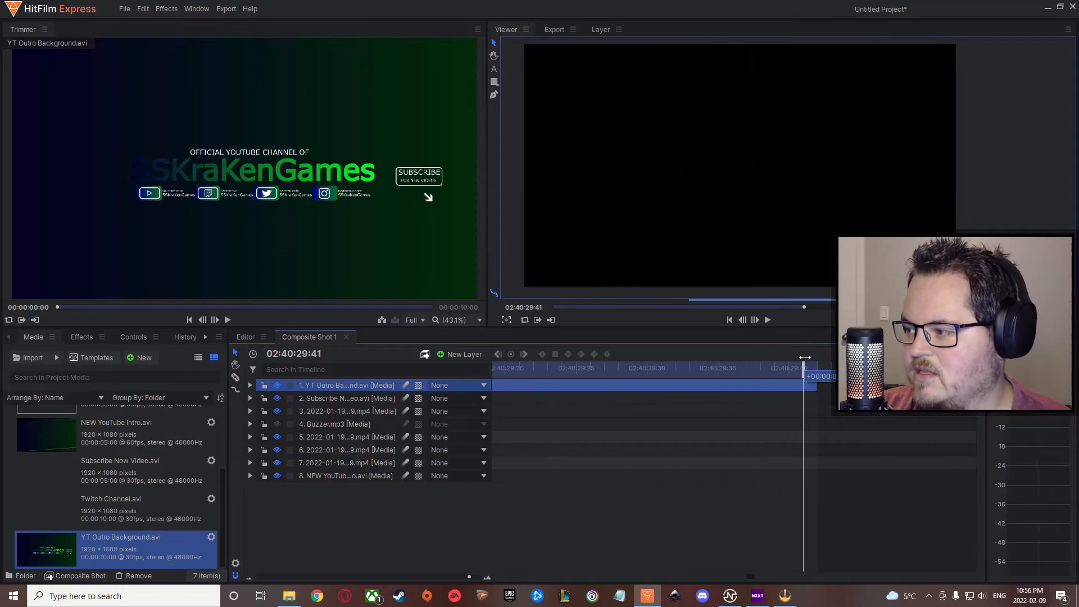
# Step: Play back the outro from just before it begins to check the transition from the stream footage
pyautogui.scroll(-4, 770, 432)
pyautogui.moveTo(735, 369); pyautogui.dragTo(549, 372)
pyautogui.click(768, 321)
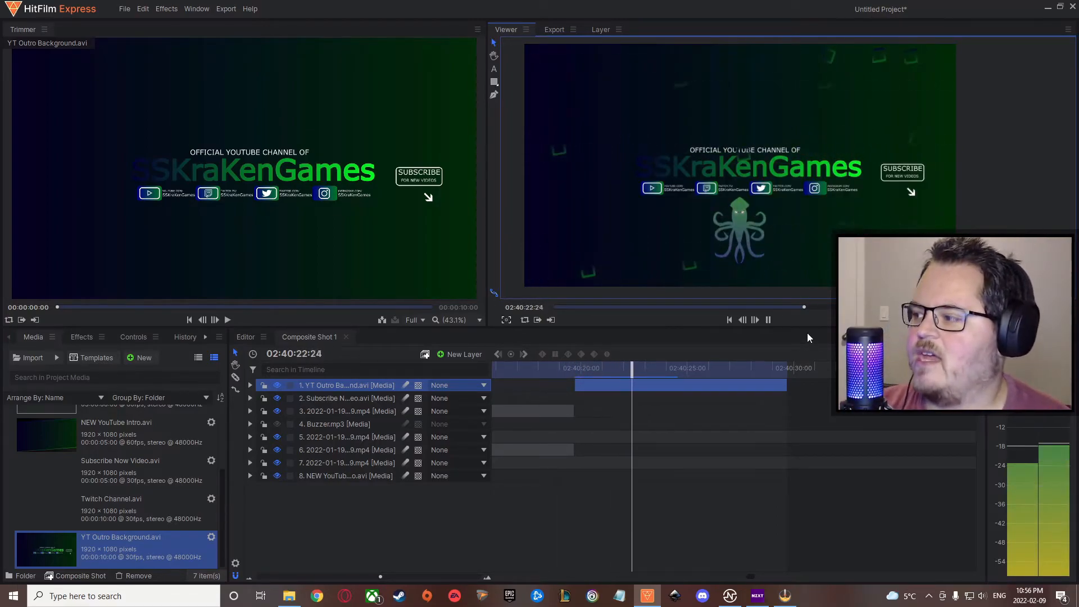
pyautogui.click(769, 319)
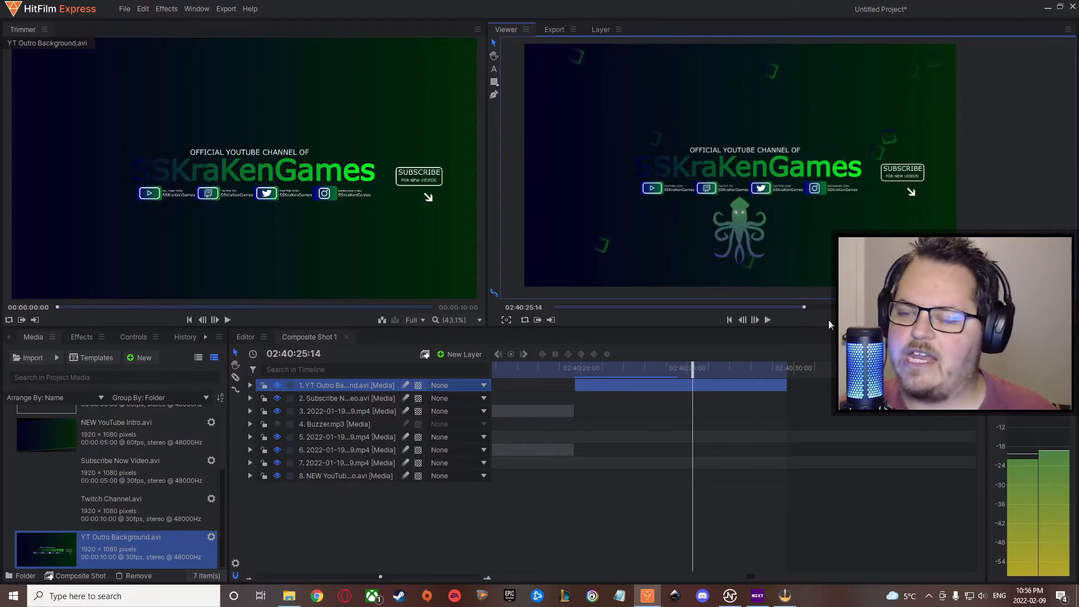
# Step: Queue the composite shot's contents for export with the YouTube 1080p HD preset and review the other available presets
pyautogui.click(875, 516)
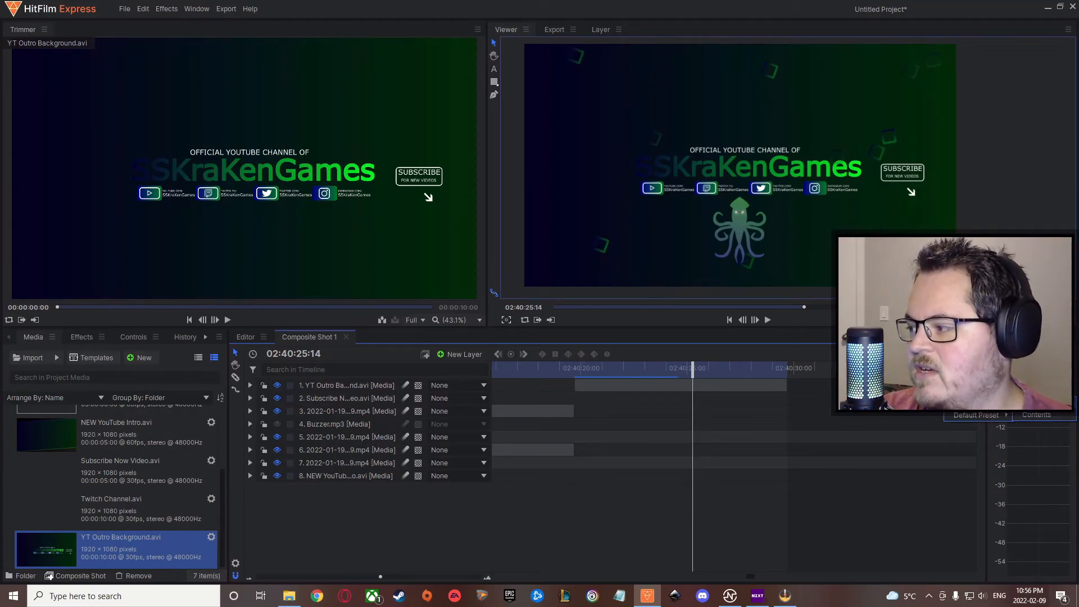
pyautogui.click(1036, 415)
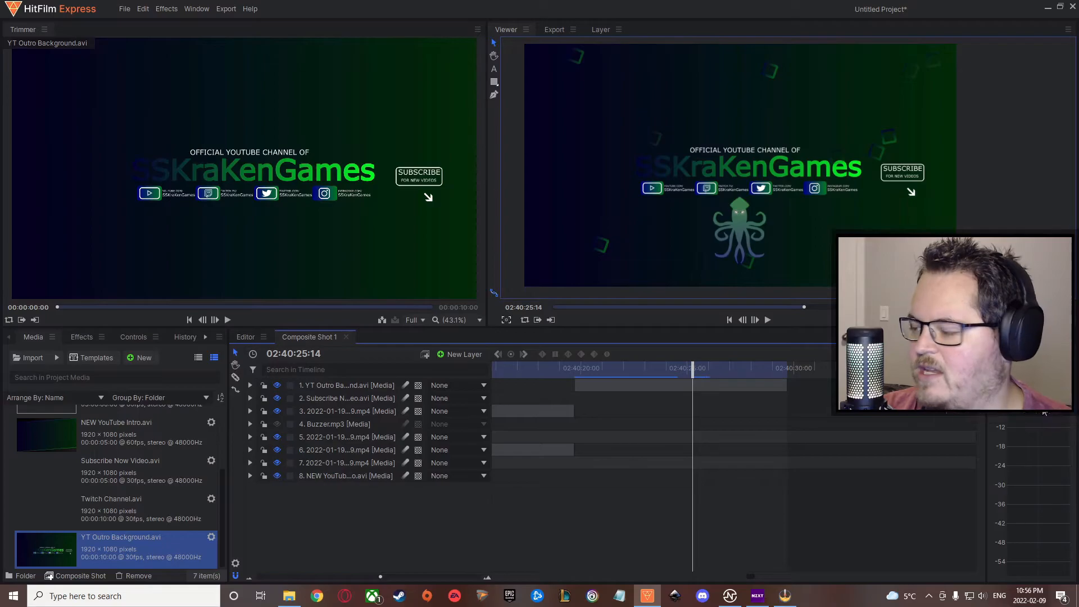
pyautogui.click(659, 309)
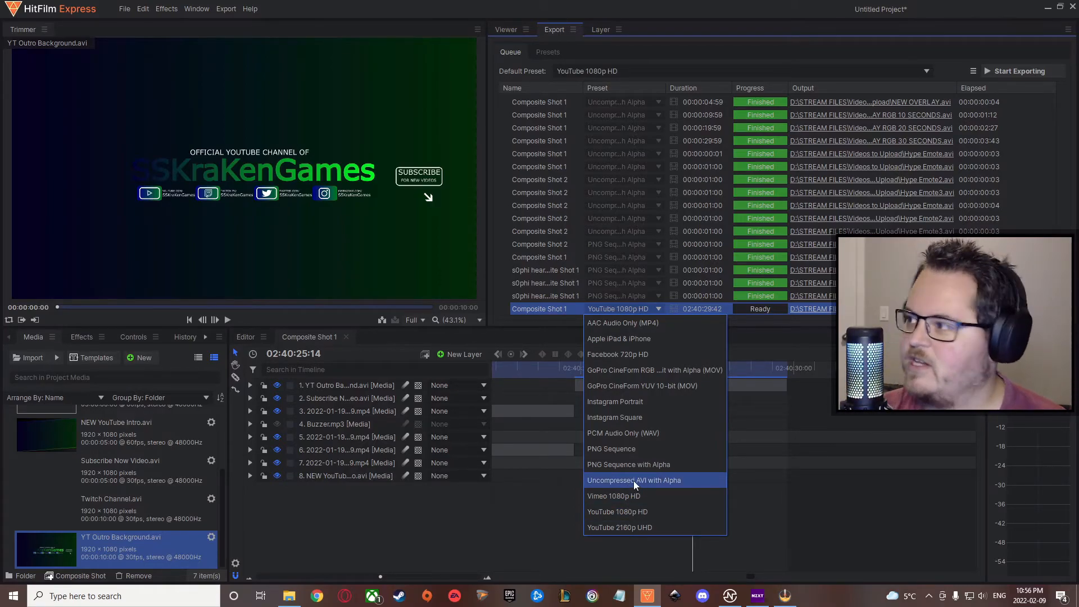
pyautogui.click(885, 549)
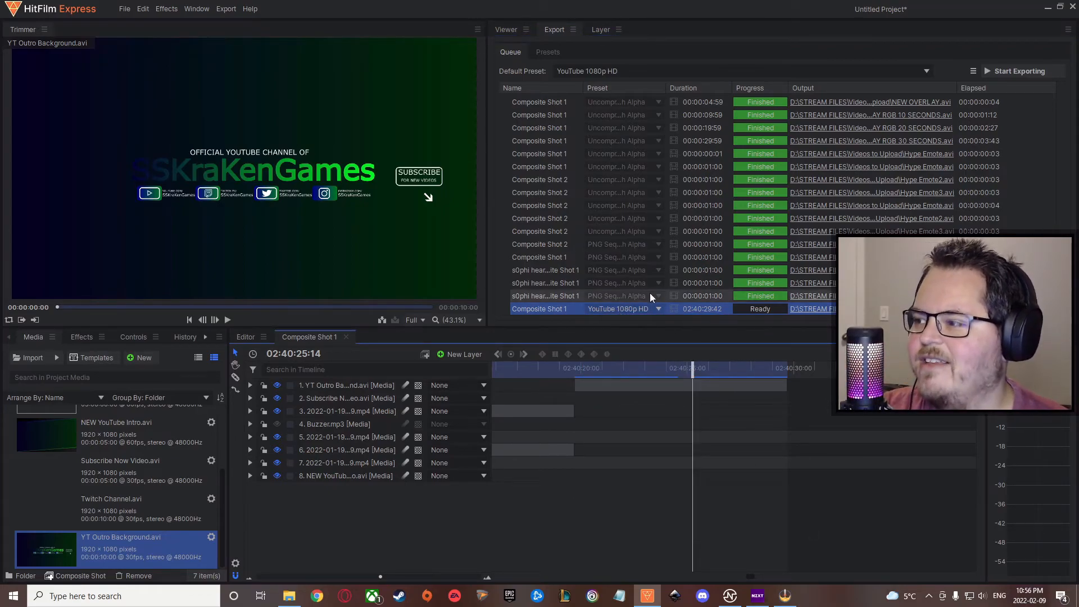